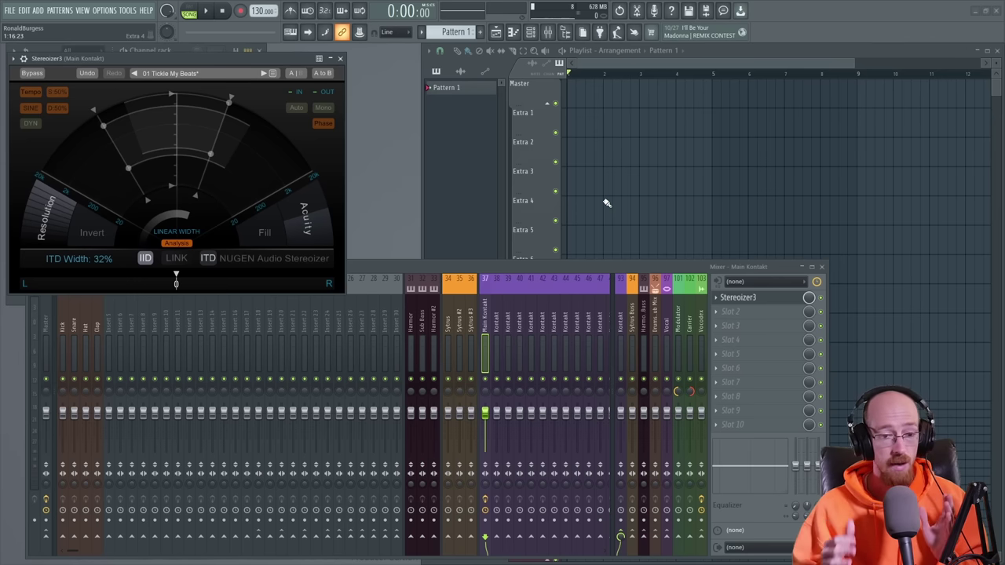
- Close the Stereoizer3 window and delete Stereoizer3 from the Main Kontakt mixer track
{"action": "left_click", "coordinate": [750, 300]}
{"action": "left_click", "coordinate": [717, 298]}
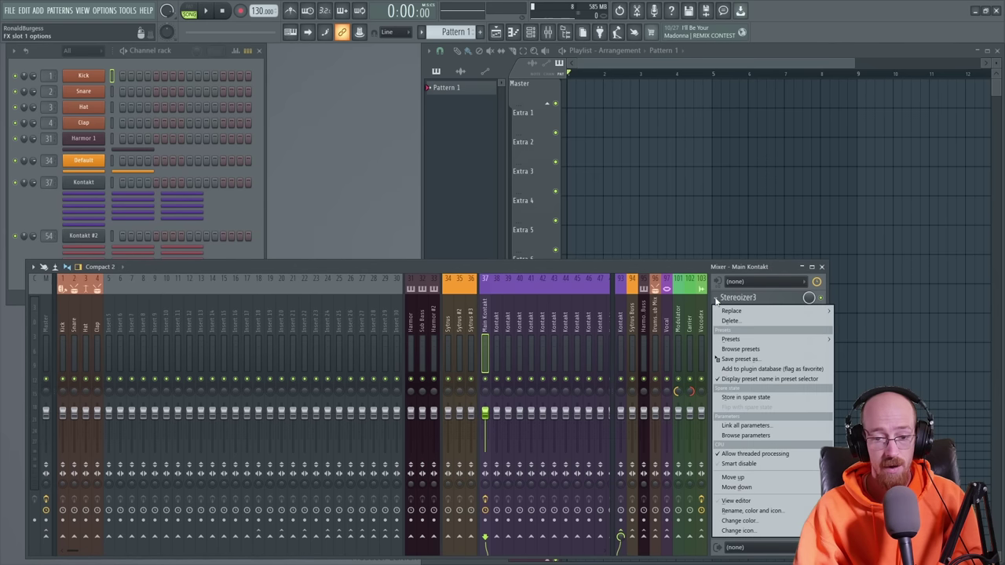
{"action": "left_click", "coordinate": [730, 322]}
{"action": "left_click", "coordinate": [547, 322]}
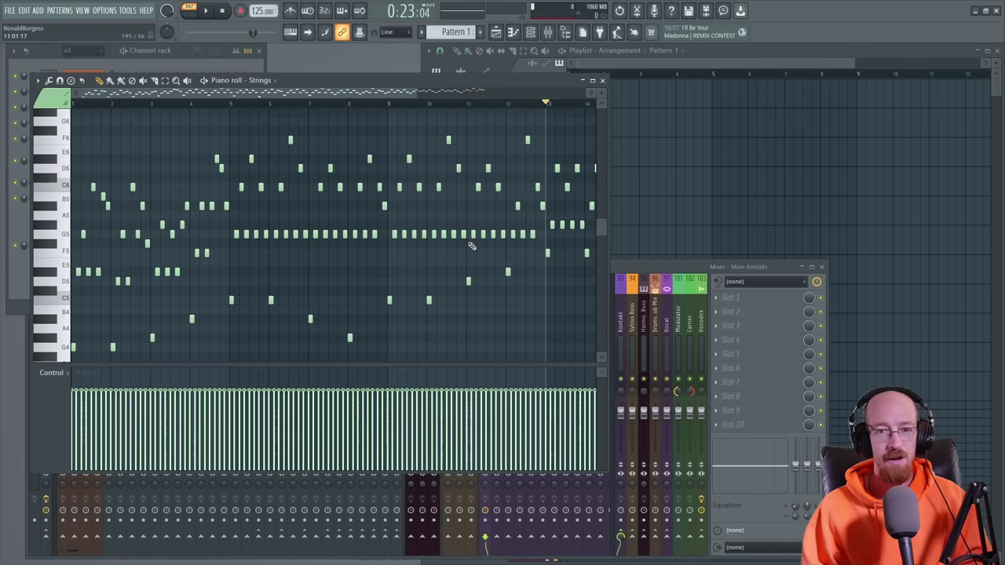
- Select and deselect three Strings notes, then play the melody through and stop
{"action": "scroll", "coordinate": [478, 251], "scroll_direction": "right", "scroll_amount": 5}
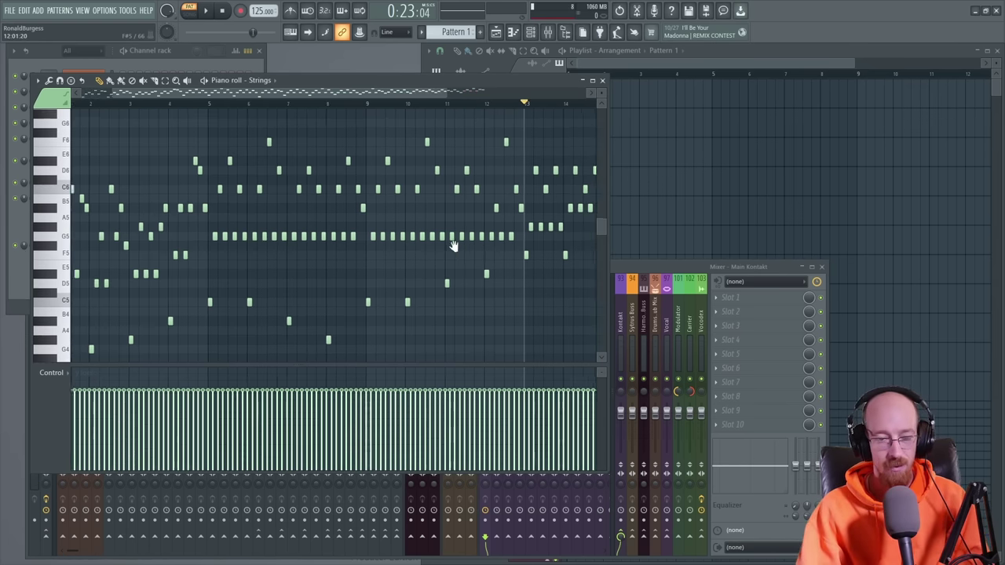
{"action": "left_click_drag", "start_coordinate": [334, 157], "coordinate": [368, 238]}
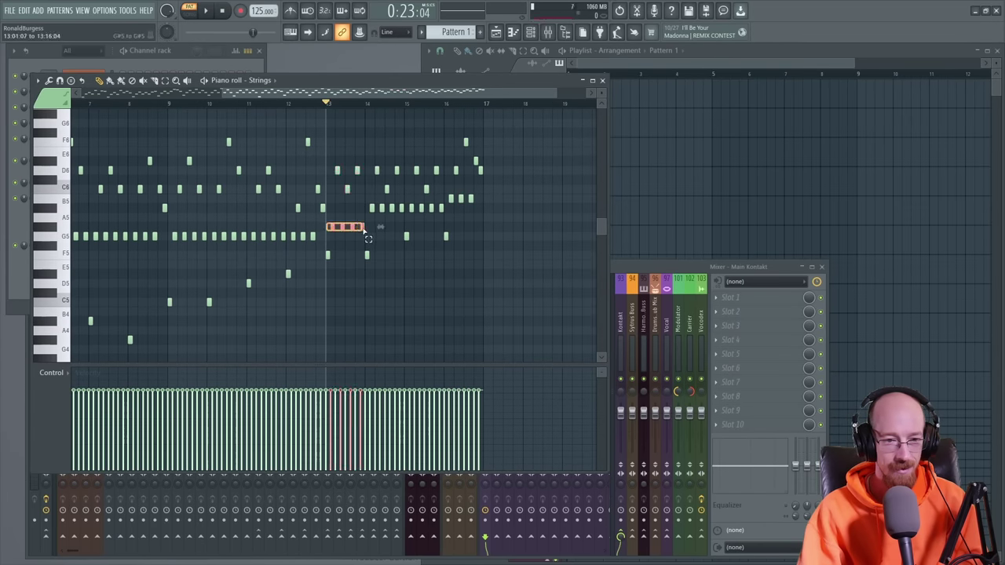
{"action": "left_click", "coordinate": [406, 245]}
{"action": "scroll", "coordinate": [274, 209], "scroll_direction": "left", "scroll_amount": 5}
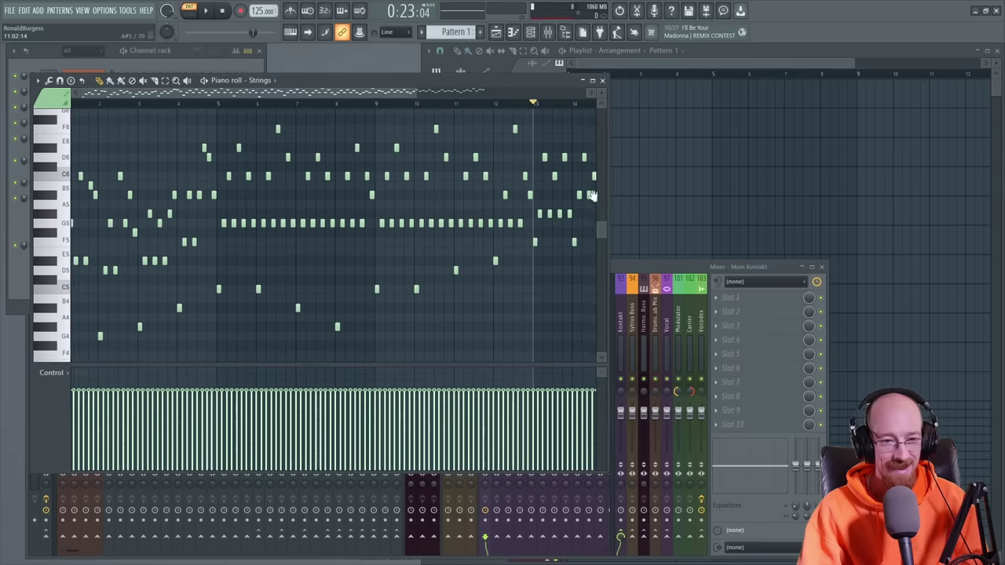
{"action": "scroll", "coordinate": [157, 157], "scroll_direction": "down", "scroll_amount": 2}
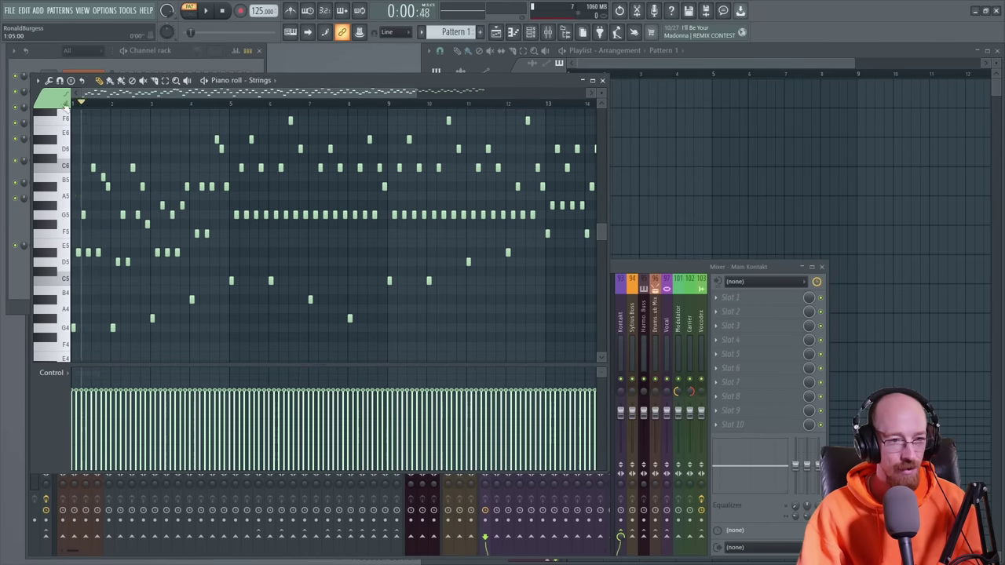
{"action": "key", "text": "space"}
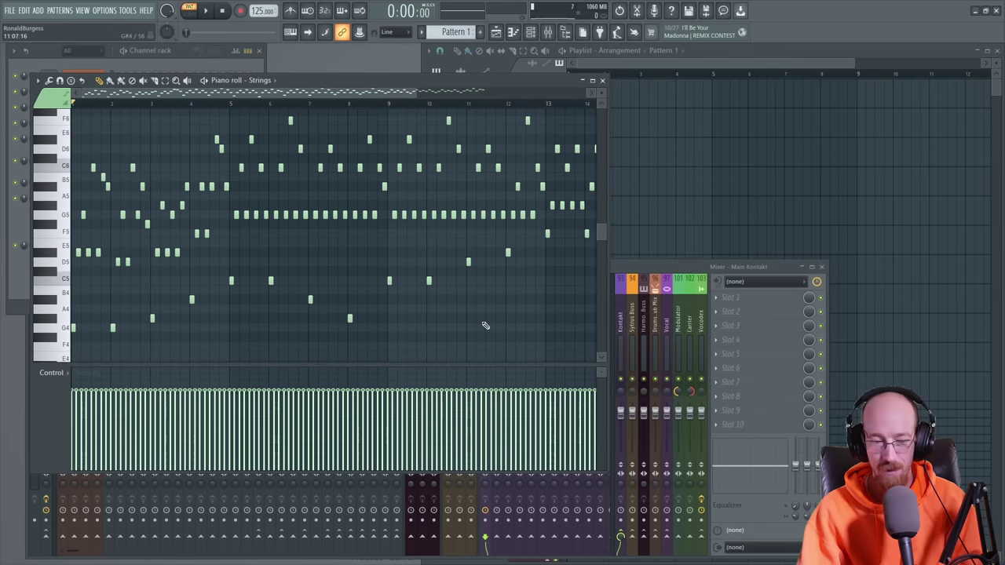
{"action": "key", "text": "space"}
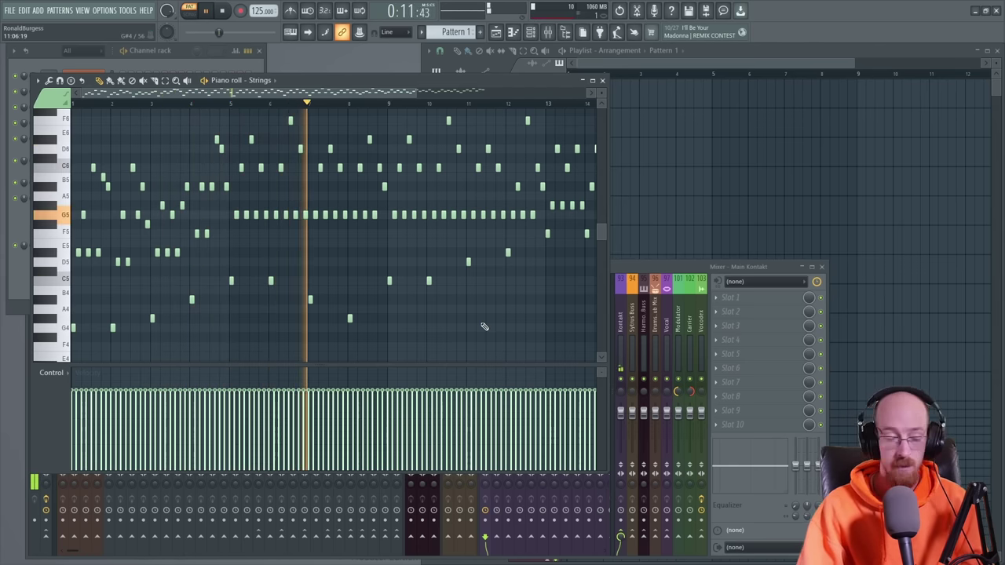
{"action": "key", "text": "space"}
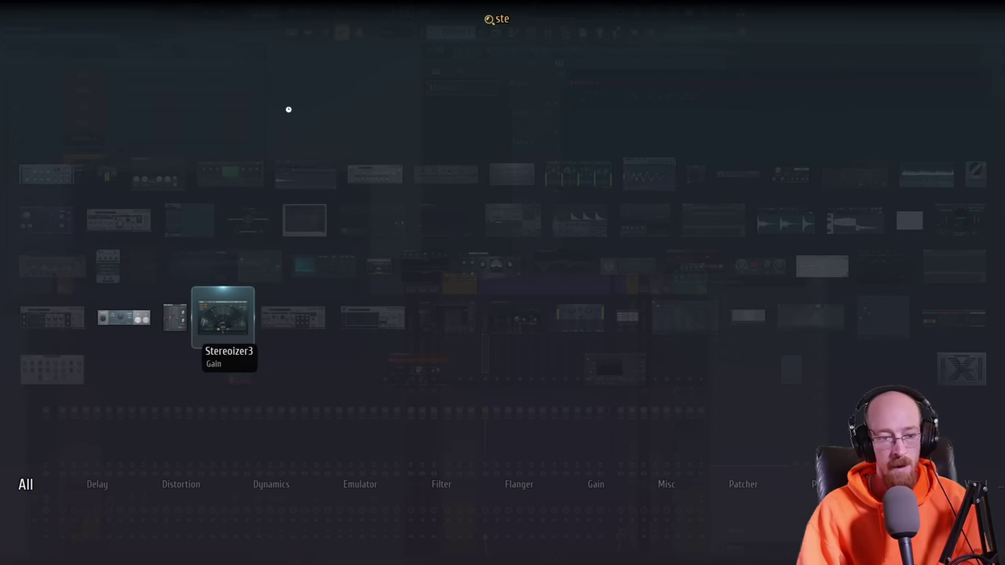
- Load Stereoizer3 on Strings, setting ITD width 22%, IID width 5%, IID low bound ~162 Hz
{"action": "key", "text": "Return"}
{"action": "left_click_drag", "start_coordinate": [278, 168], "coordinate": [338, 104]}
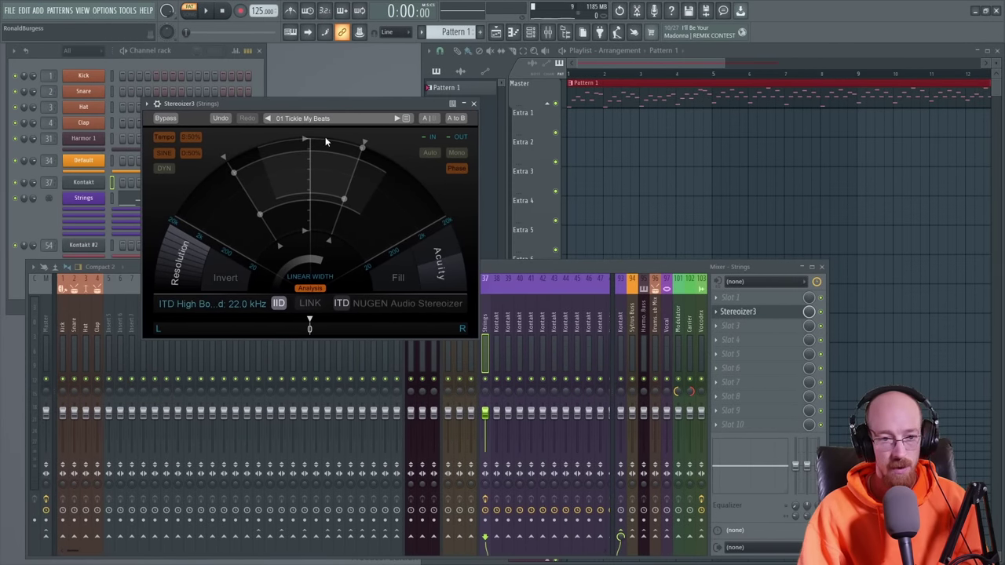
{"action": "left_click_drag", "start_coordinate": [344, 199], "coordinate": [319, 189]}
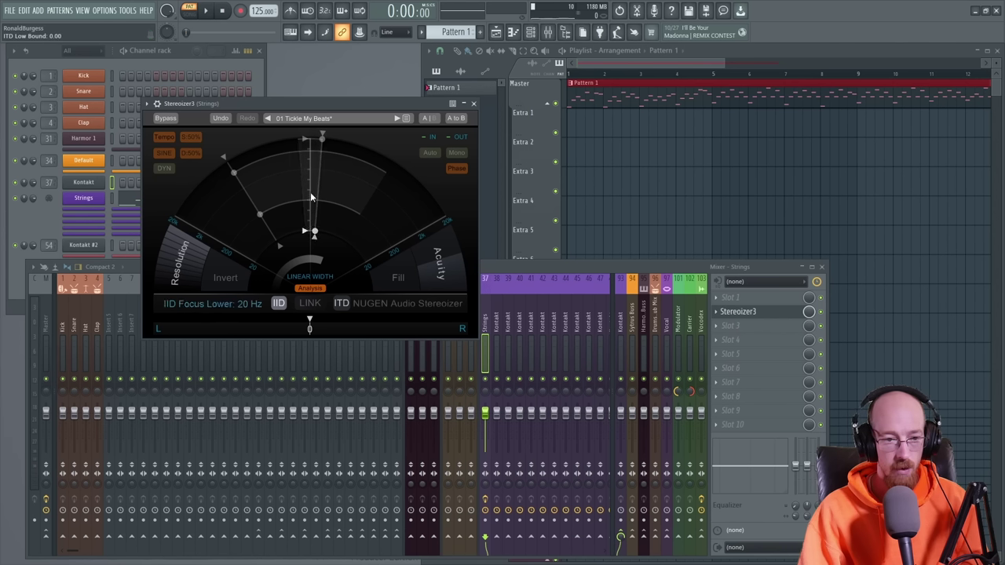
{"action": "mouse_move", "coordinate": [322, 138]}
{"action": "left_mouse_down"}
{"action": "mouse_move", "coordinate": [345, 139]}
{"action": "mouse_move", "coordinate": [314, 140]}
{"action": "left_mouse_up"}
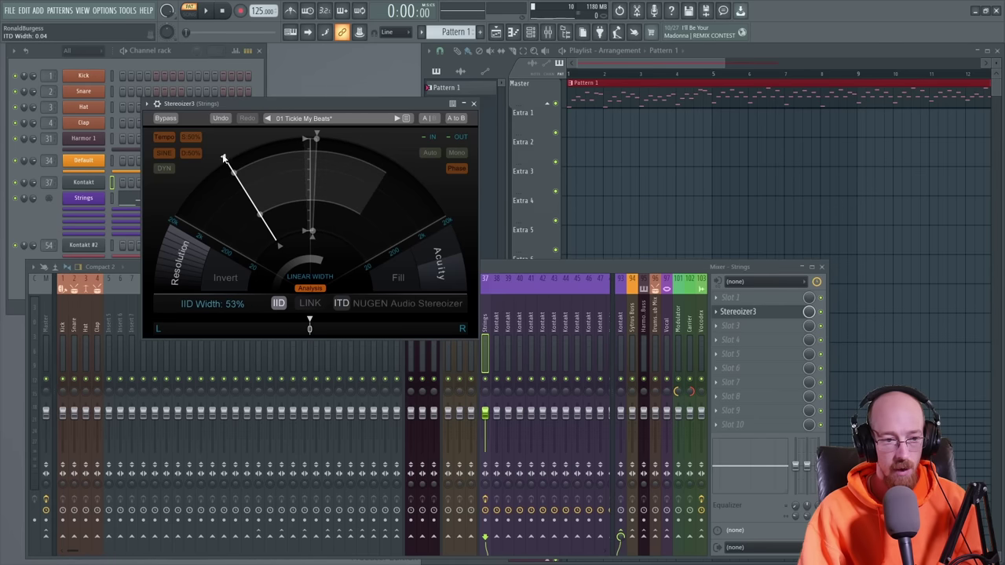
{"action": "left_click_drag", "start_coordinate": [222, 158], "coordinate": [226, 155]}
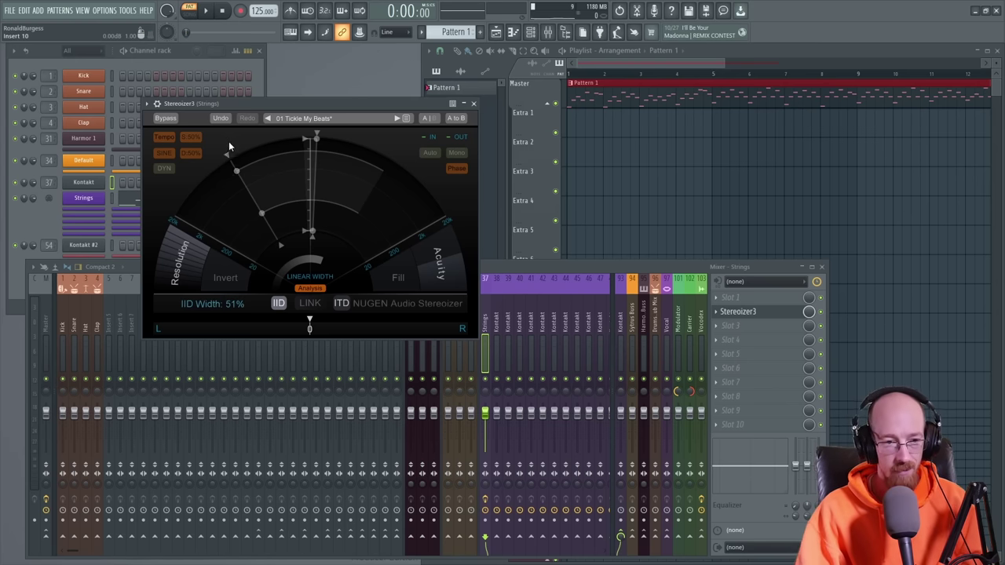
{"action": "left_click_drag", "start_coordinate": [228, 157], "coordinate": [303, 138]}
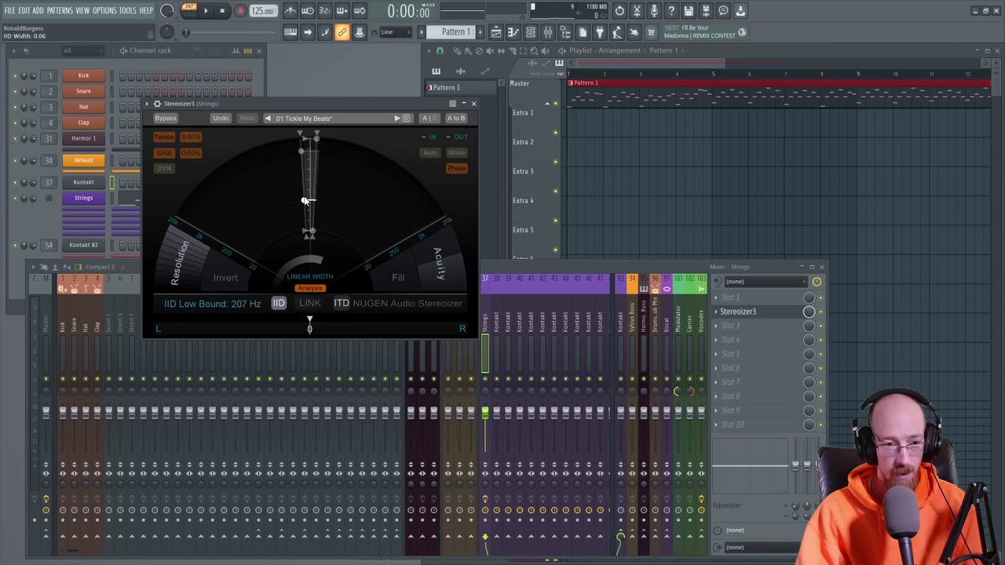
{"action": "left_click_drag", "start_coordinate": [305, 202], "coordinate": [307, 224]}
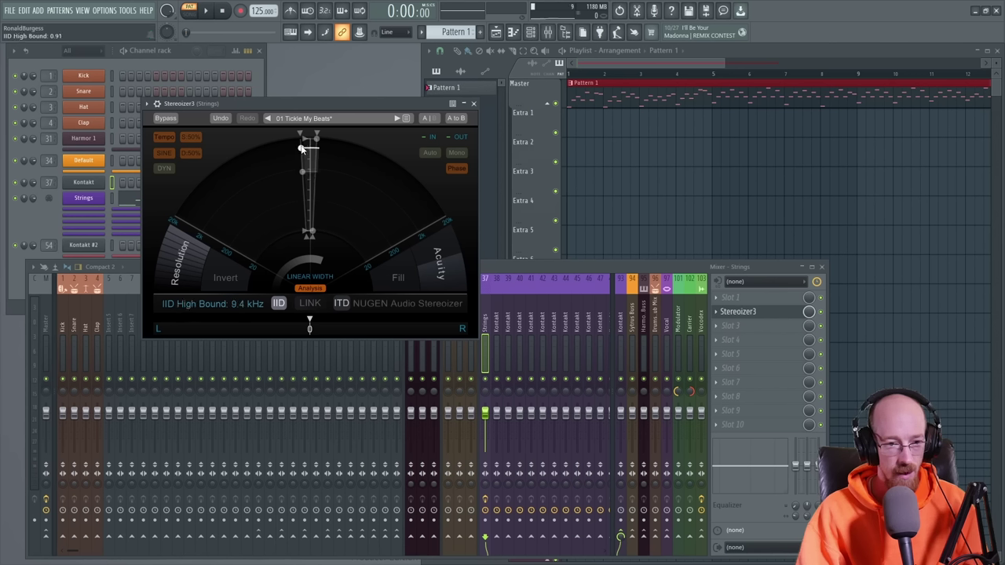
{"action": "left_click_drag", "start_coordinate": [305, 172], "coordinate": [305, 206]}
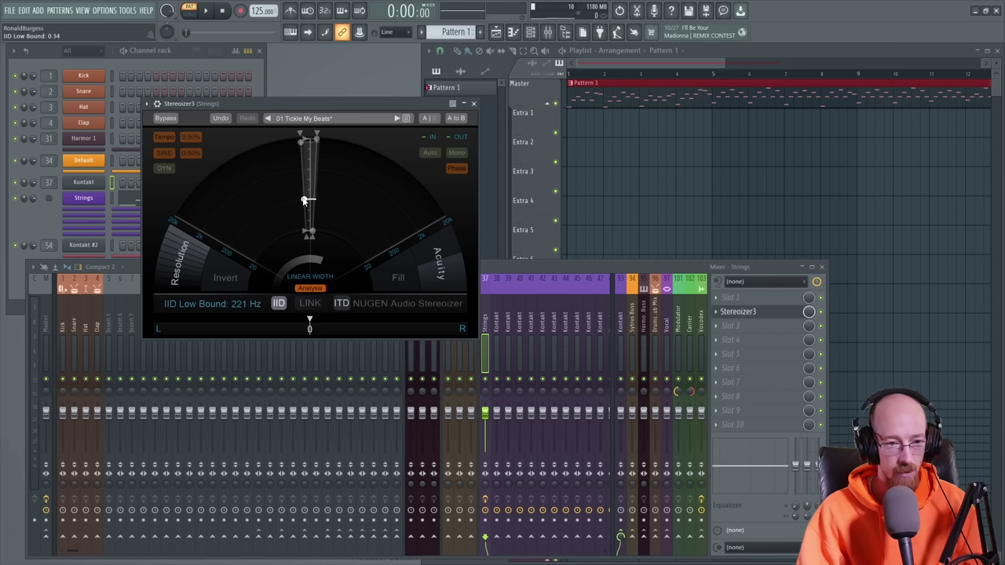
{"action": "left_click_drag", "start_coordinate": [299, 134], "coordinate": [300, 133]}
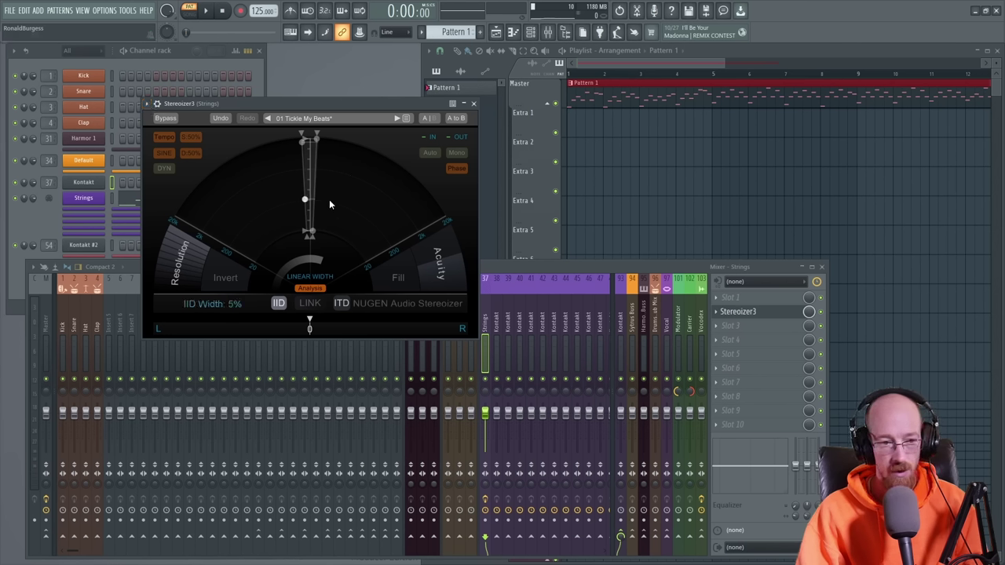
- Audition the narrow strings, then widen ITD to 87% and IID to 100% and replay
{"action": "key", "text": "space"}
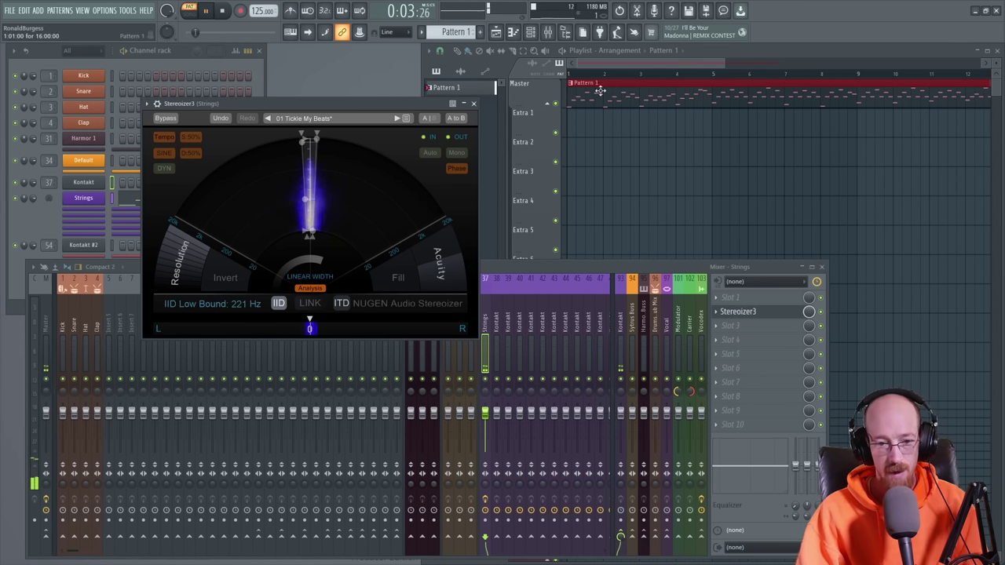
{"action": "key", "text": "space"}
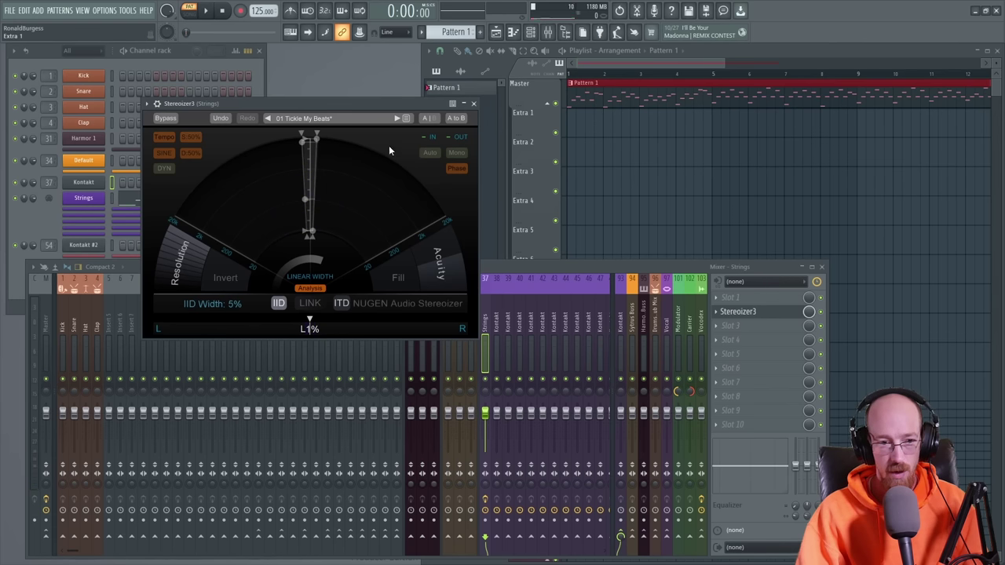
{"action": "left_click_drag", "start_coordinate": [316, 140], "coordinate": [472, 191]}
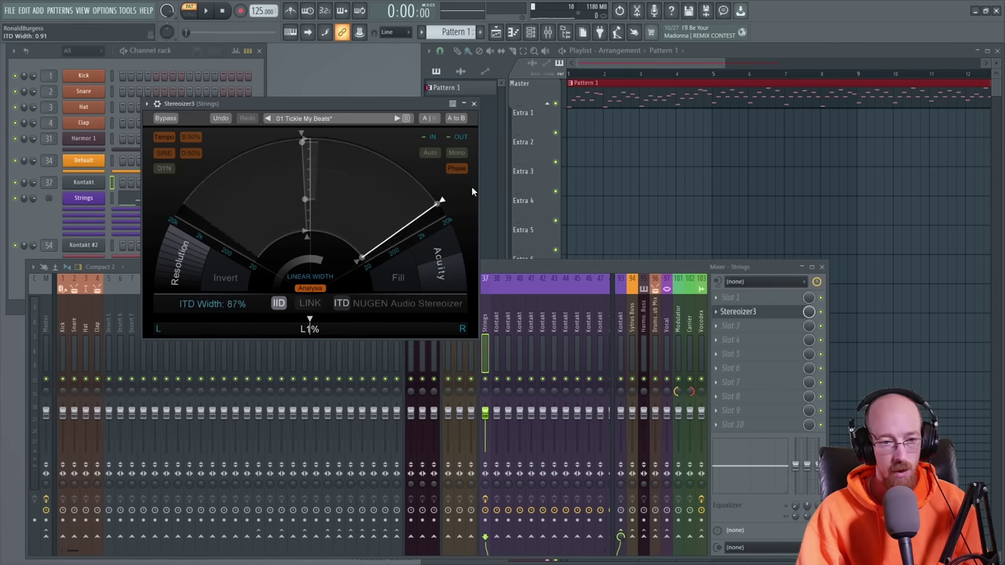
{"action": "left_click_drag", "start_coordinate": [303, 141], "coordinate": [140, 208]}
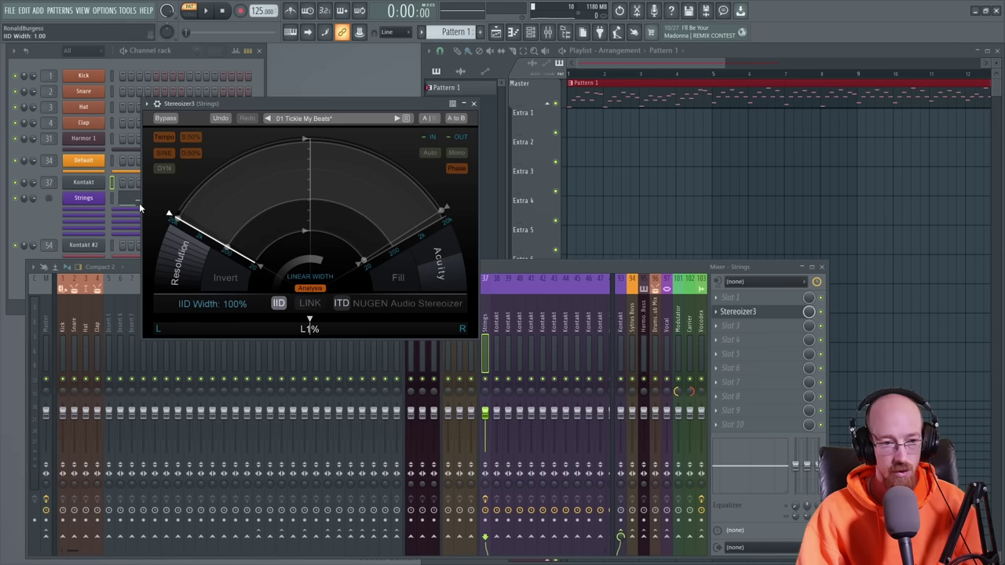
{"action": "key", "text": "space"}
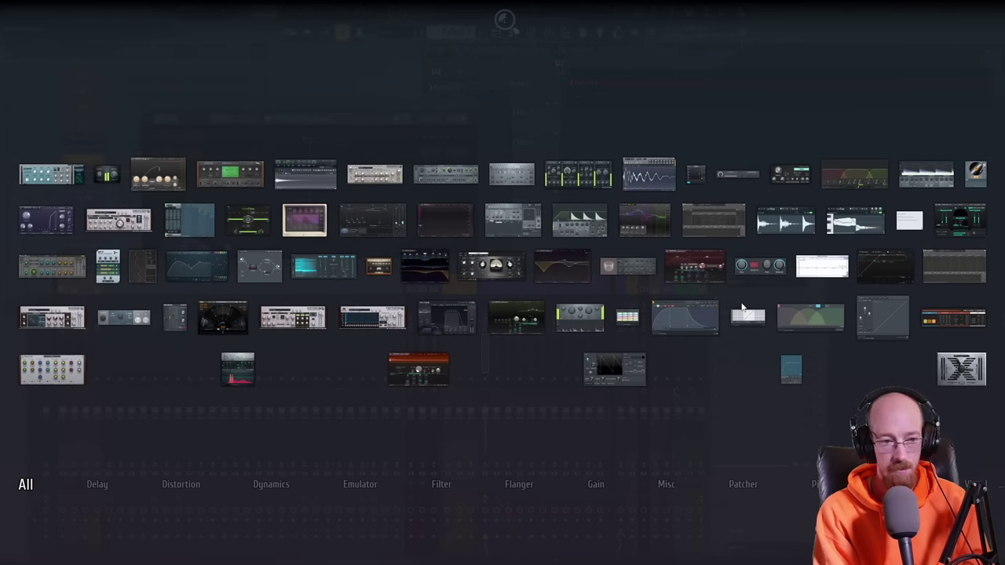
- Load FabFilter Pro-R into the Strings track's first slot ahead of Stereoizer3, then stop playback
{"action": "left_click", "coordinate": [742, 309]}
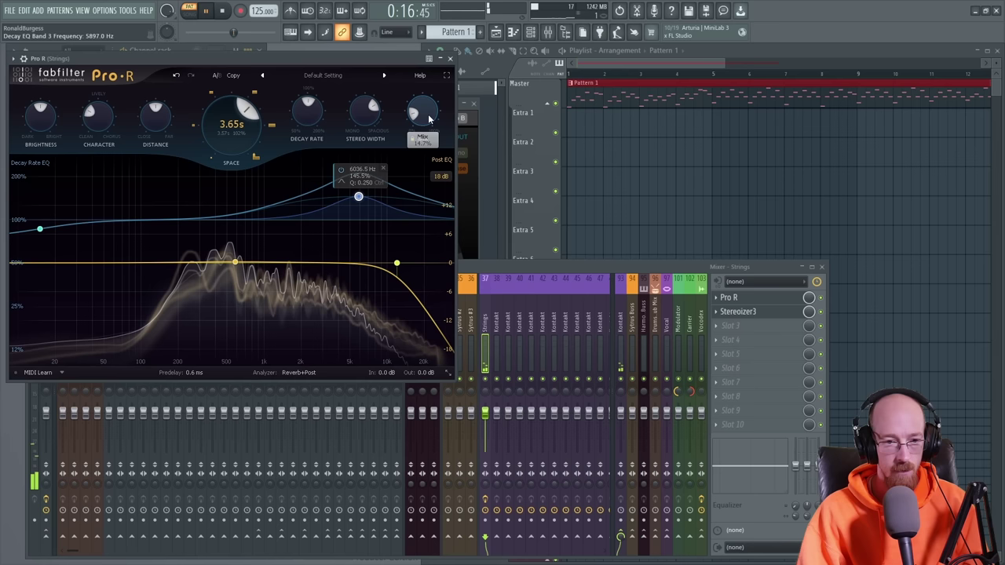
{"action": "left_click", "coordinate": [452, 59]}
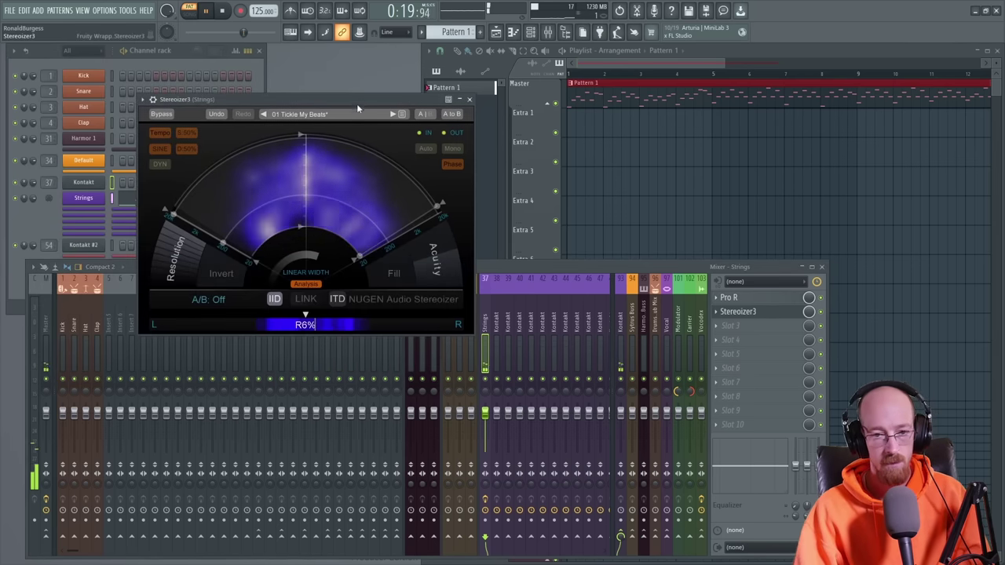
{"action": "key", "text": "space"}
{"action": "scroll", "coordinate": [632, 141], "scroll_direction": "down", "scroll_amount": 3}
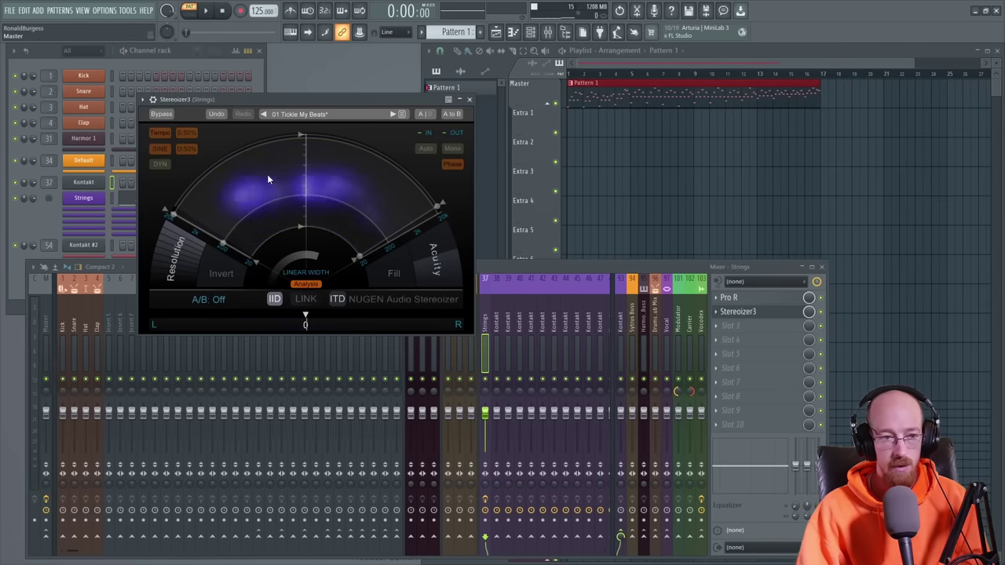
- Create a playlist automation clip for Stereoizer3's IID Width from the browser's parameter list
{"action": "left_click", "coordinate": [153, 100]}
{"action": "left_click", "coordinate": [196, 238]}
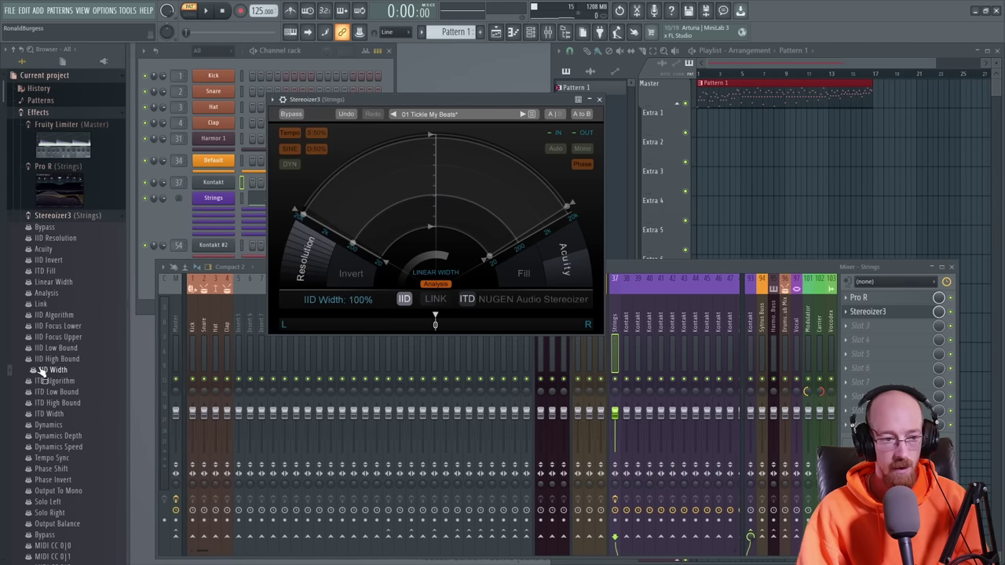
{"action": "mouse_move", "coordinate": [60, 370]}
{"action": "scroll", "coordinate": [57, 372], "scroll_direction": "down", "scroll_amount": 6}
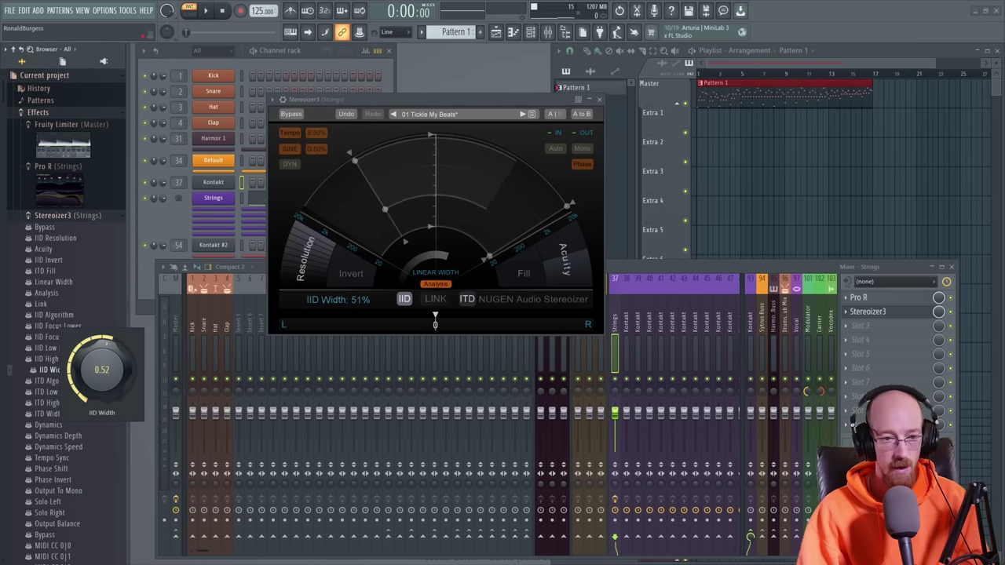
{"action": "mouse_move", "coordinate": [67, 377]}
{"action": "left_mouse_down"}
{"action": "mouse_move", "coordinate": [86, 408]}
{"action": "mouse_move", "coordinate": [270, 139]}
{"action": "left_mouse_up"}
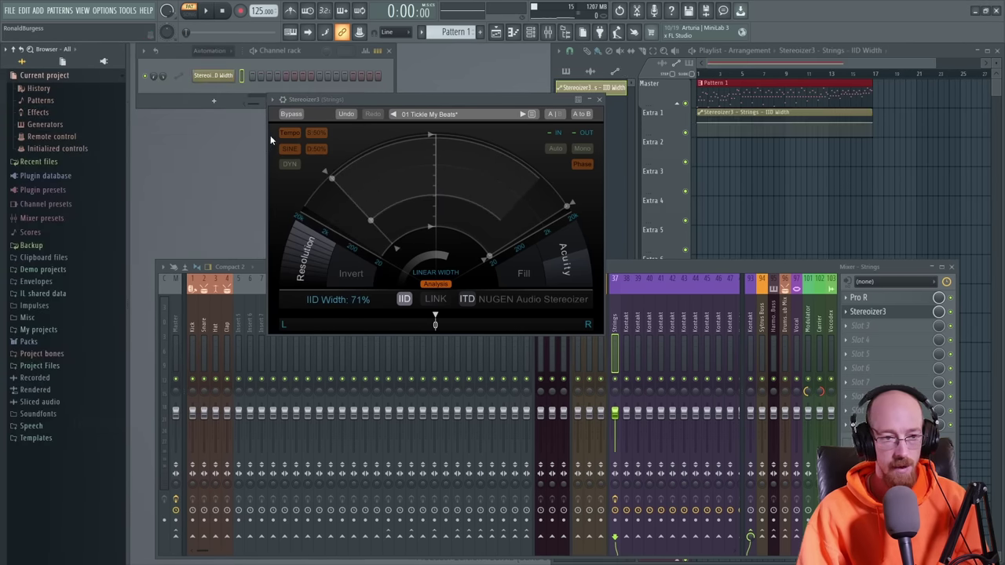
- Create an automation clip for Stereoizer3's ITD Width and bring the Playlist forward
{"action": "left_click", "coordinate": [274, 100]}
{"action": "left_click", "coordinate": [354, 240]}
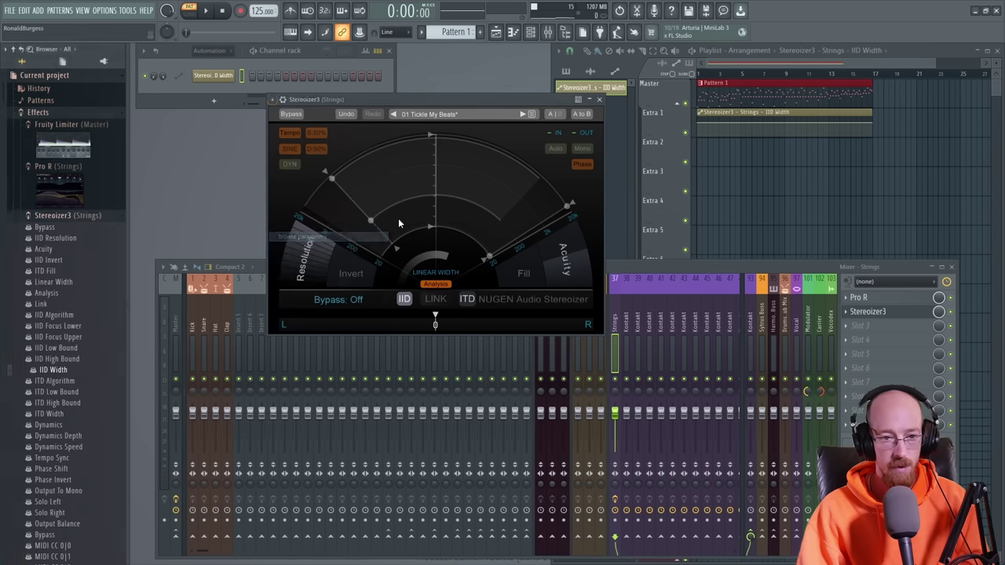
{"action": "left_click_drag", "start_coordinate": [558, 198], "coordinate": [561, 199]}
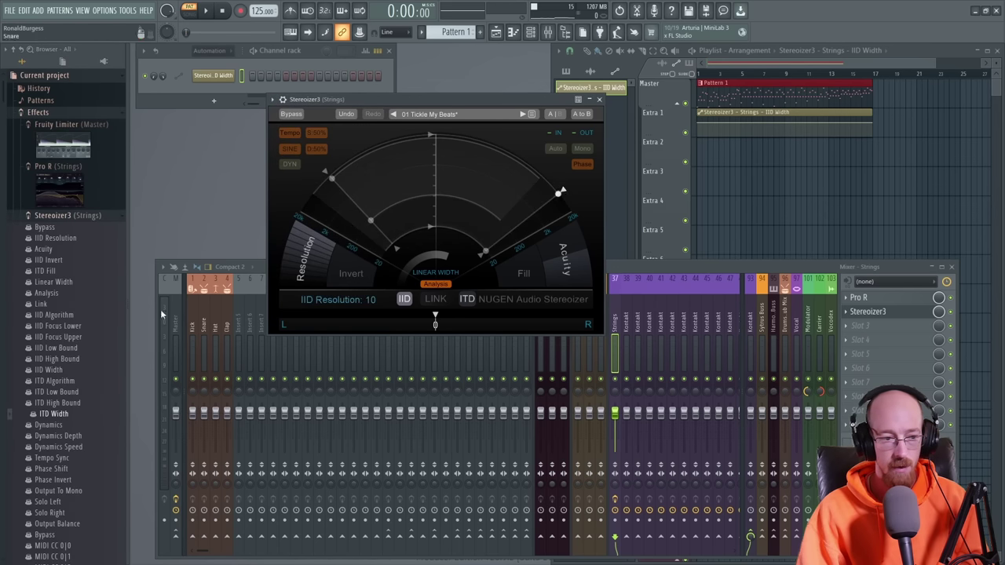
{"action": "right_click", "coordinate": [57, 421]}
{"action": "left_click", "coordinate": [86, 464]}
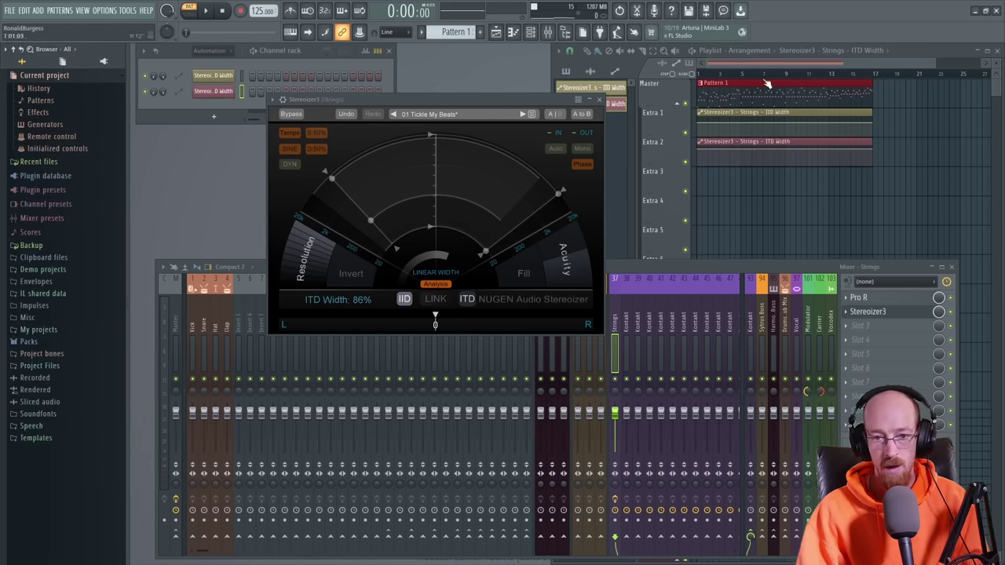
{"action": "left_click", "coordinate": [785, 63]}
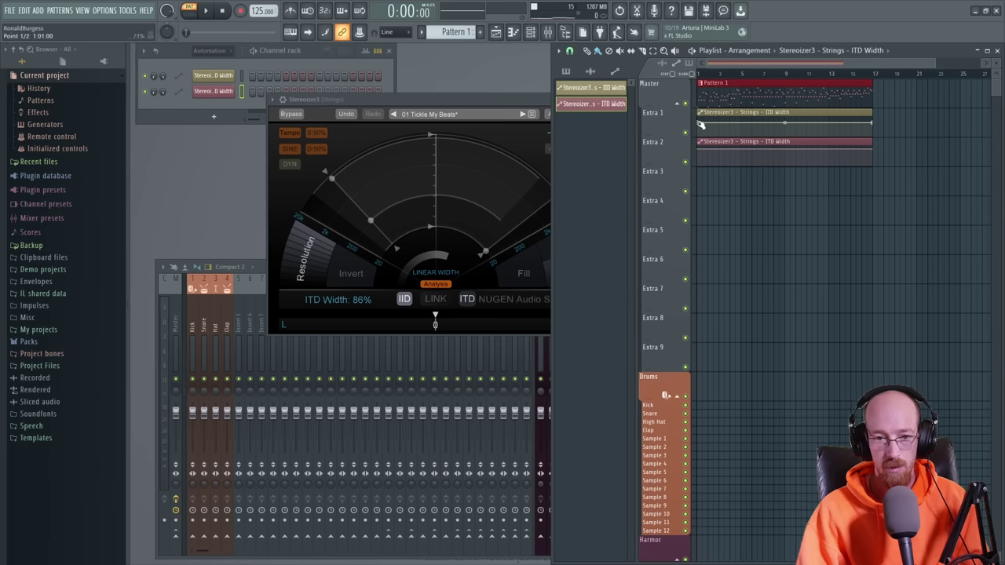
- Switch to SONG mode and play the song from the start
{"action": "left_click", "coordinate": [704, 81]}
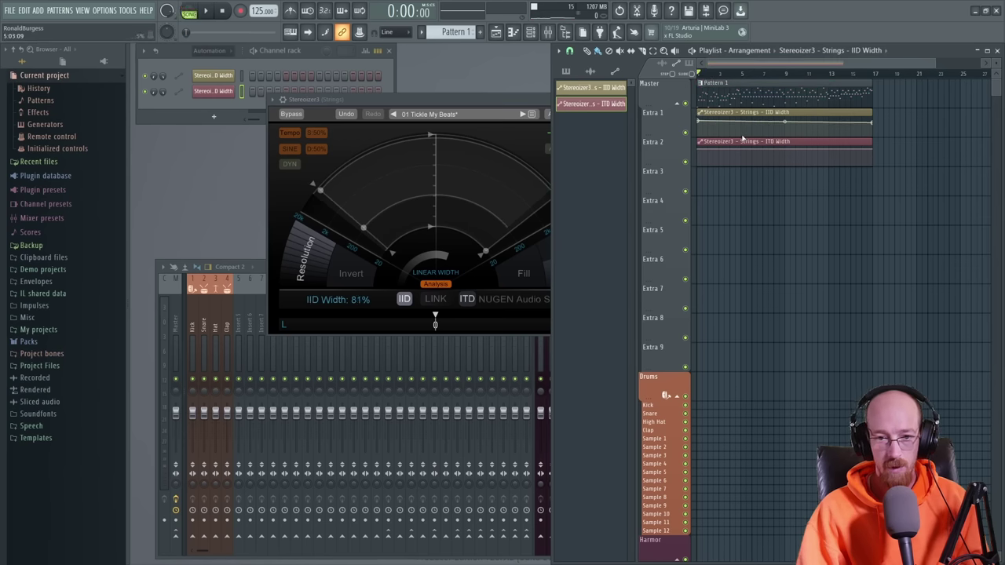
{"action": "scroll", "coordinate": [742, 139], "scroll_direction": "up", "scroll_amount": 4}
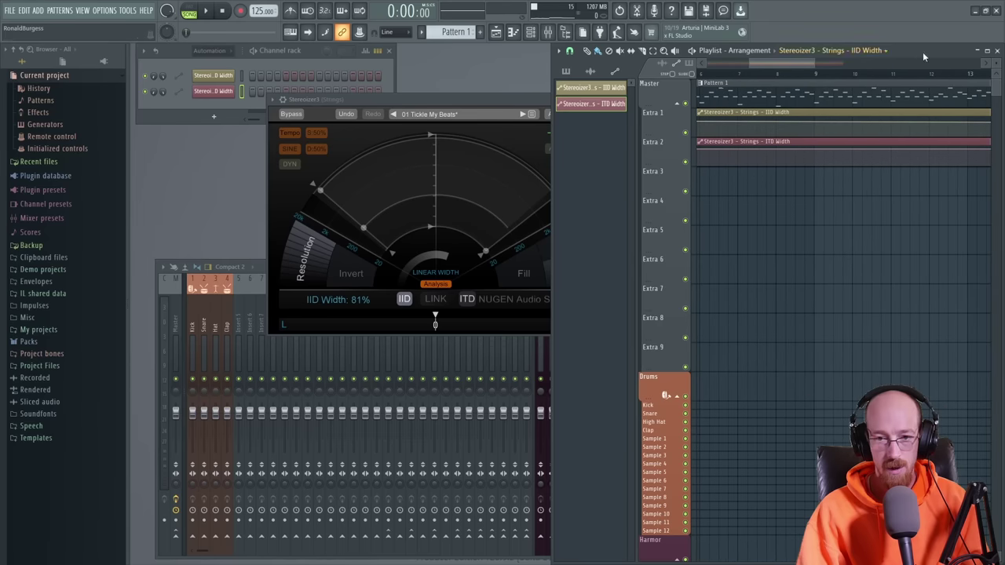
{"action": "scroll", "coordinate": [758, 143], "scroll_direction": "down", "scroll_amount": 4}
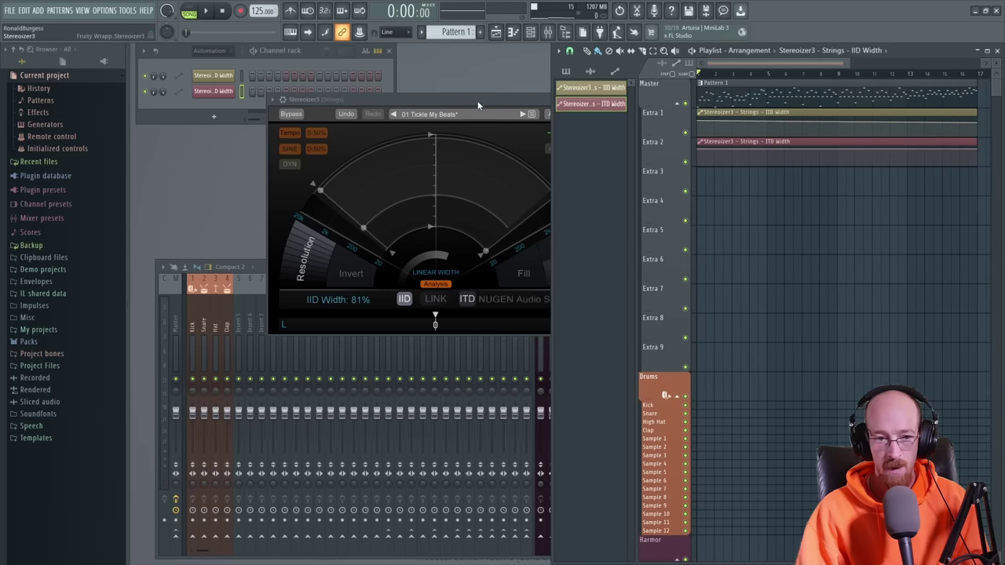
{"action": "left_click_drag", "start_coordinate": [478, 105], "coordinate": [340, 64]}
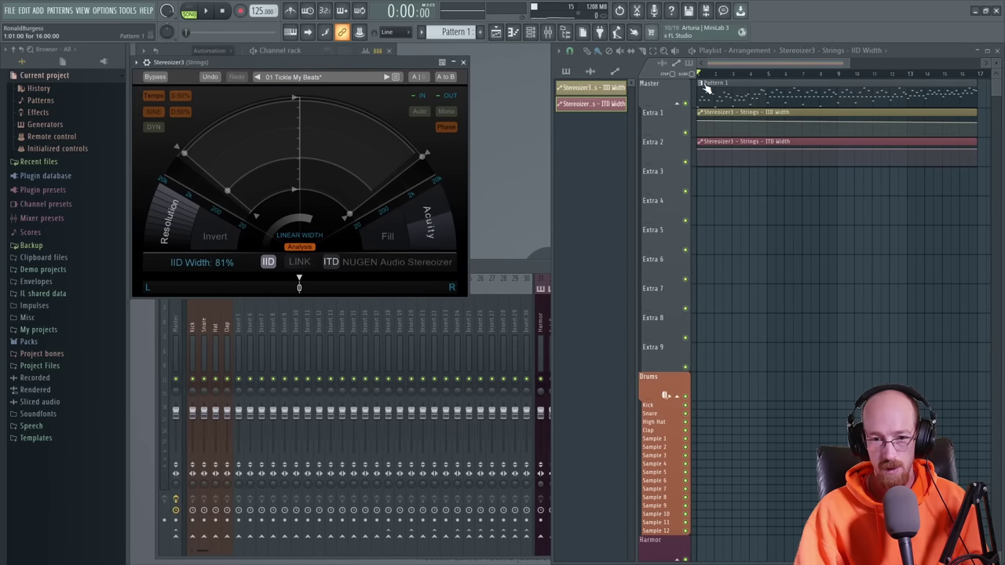
{"action": "key", "text": "space"}
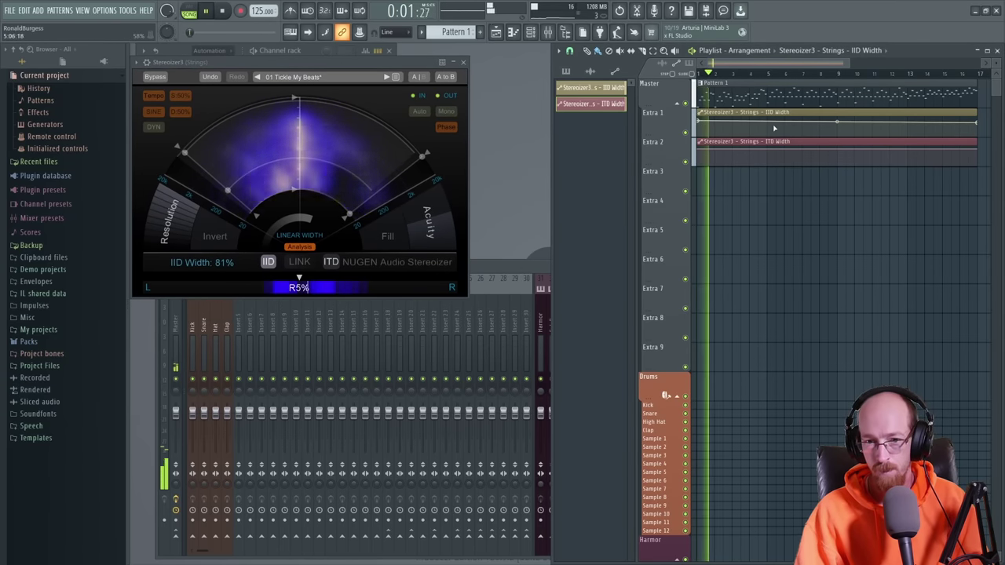
- Add an IID Width point and drag ITD Width points into a downward ramp, then replay
{"action": "left_click", "coordinate": [772, 129]}
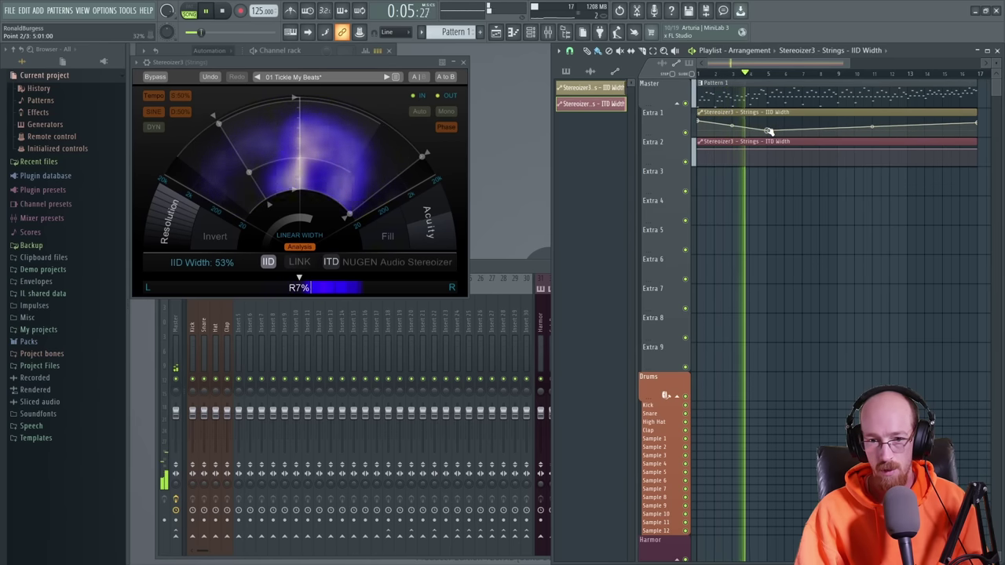
{"action": "right_click", "coordinate": [768, 152]}
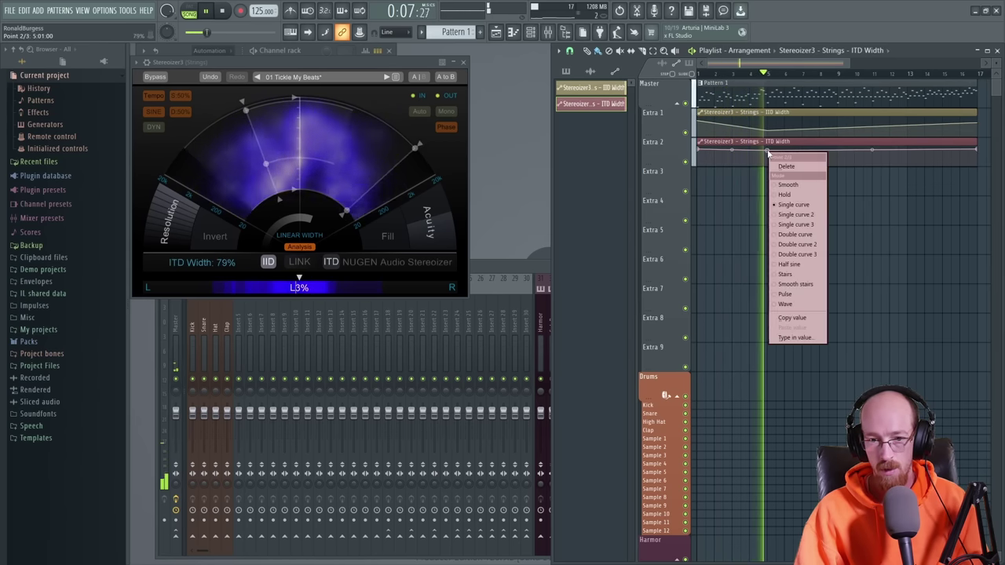
{"action": "key", "text": "Escape"}
{"action": "key", "text": "space"}
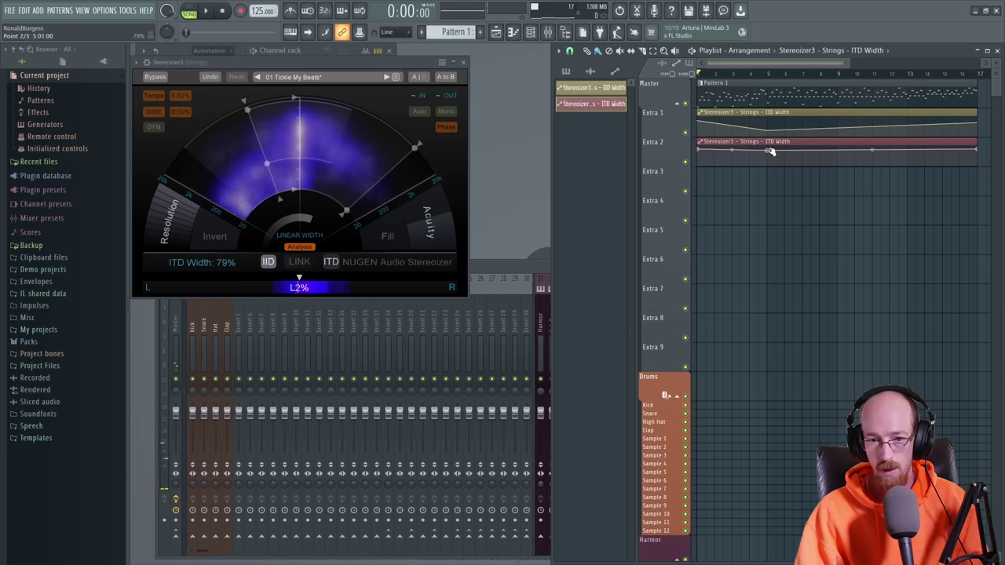
{"action": "left_click_drag", "start_coordinate": [771, 152], "coordinate": [871, 160]}
{"action": "left_click_drag", "start_coordinate": [975, 149], "coordinate": [980, 159]}
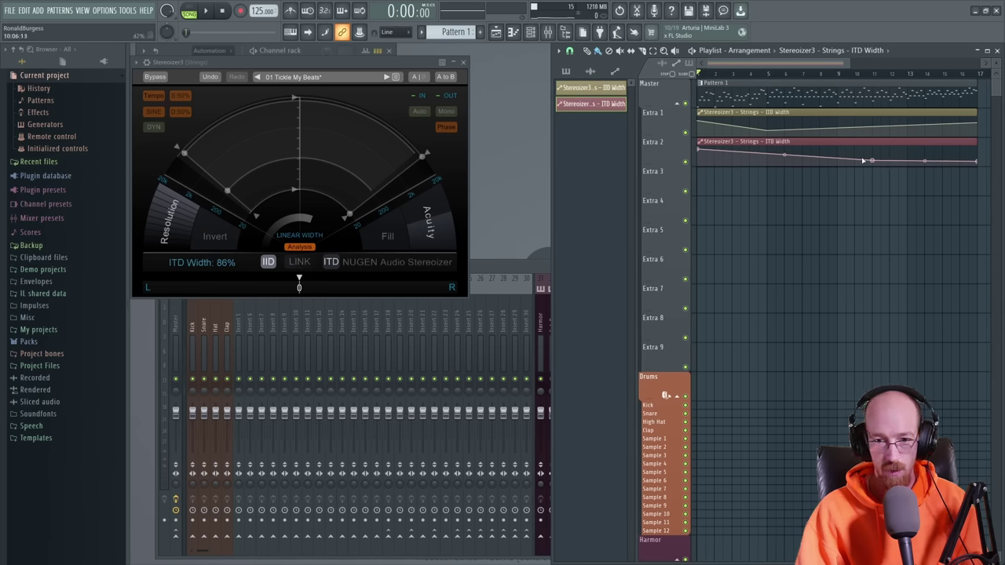
{"action": "key", "text": "space"}
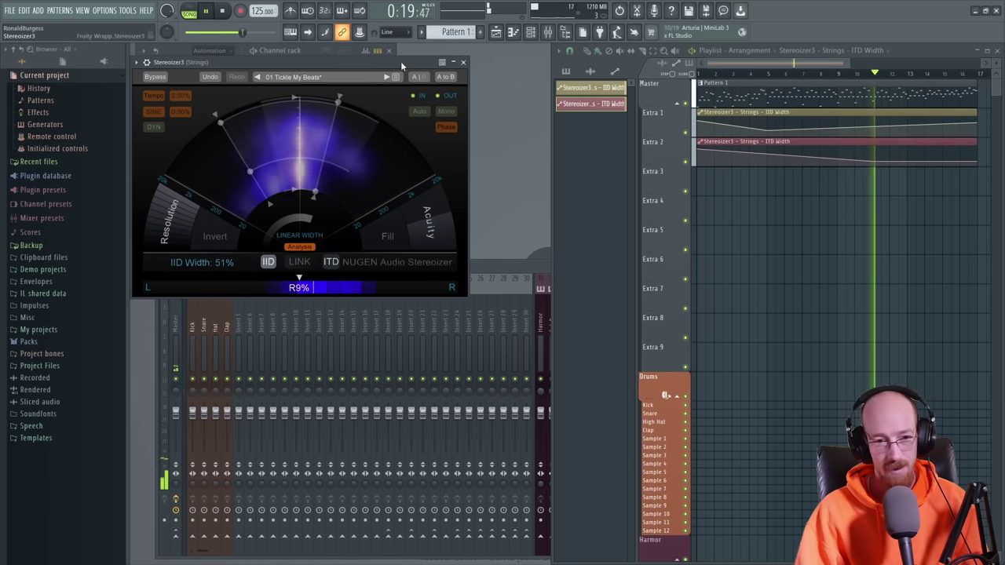
- Close Stereoizer3, review the Strings Pattern 1 notes zoomed out, then close the piano roll
{"action": "left_click_drag", "start_coordinate": [421, 61], "coordinate": [420, 59]}
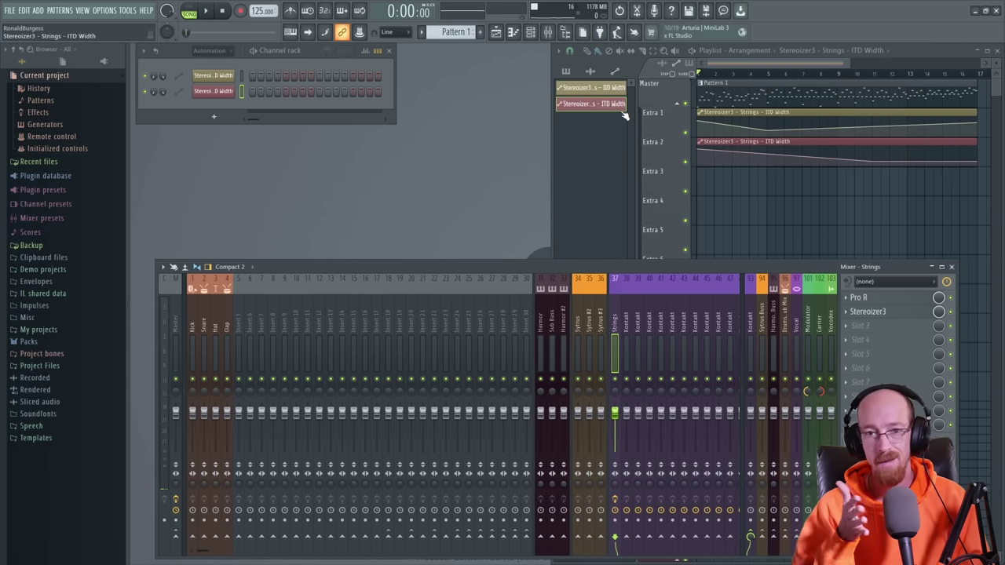
{"action": "double_click", "coordinate": [772, 87]}
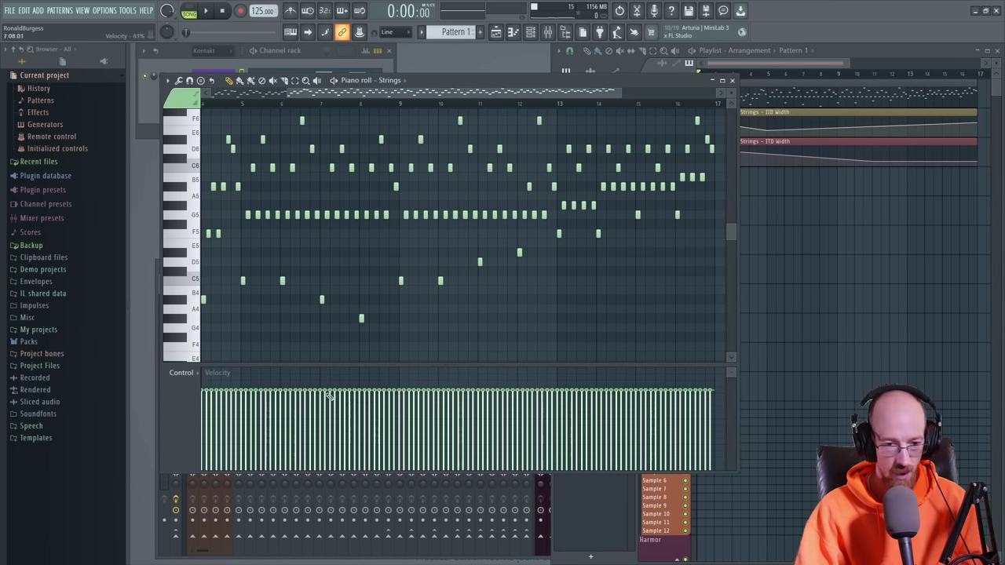
{"action": "scroll", "coordinate": [330, 396], "scroll_direction": "down", "scroll_amount": 2}
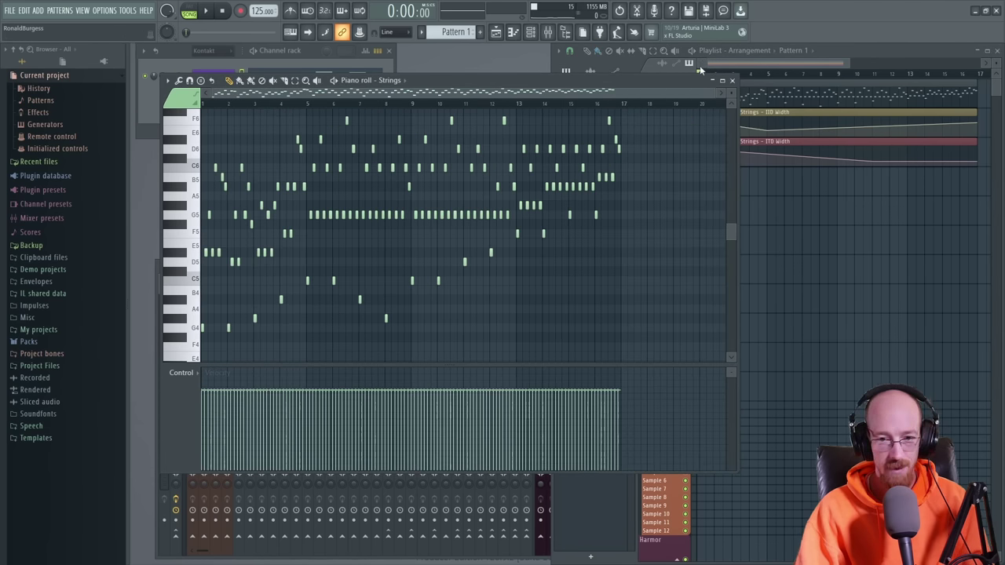
{"action": "left_click", "coordinate": [732, 80]}
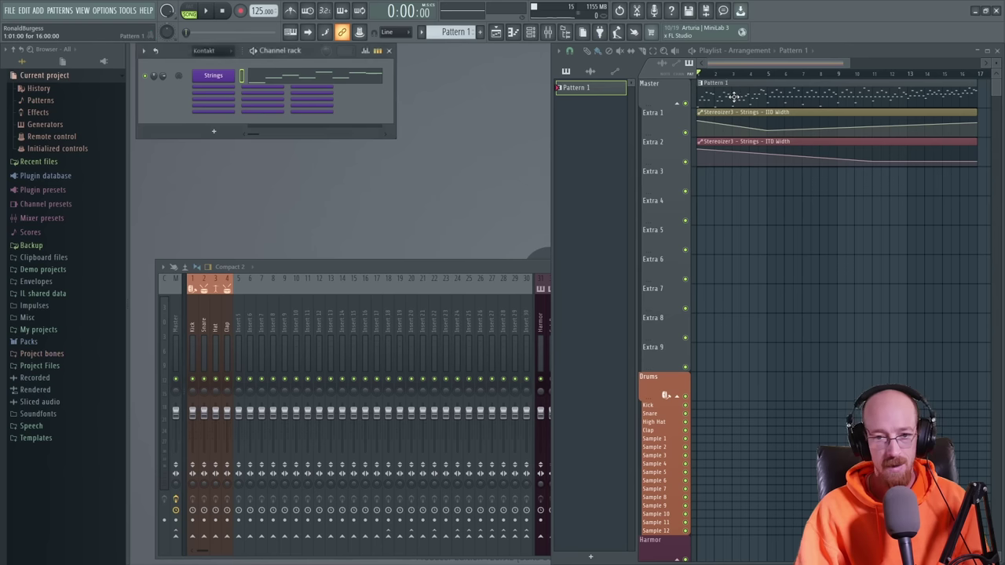
- Show all channels in the Channel rack and name the new channel Piano
{"action": "left_click", "coordinate": [218, 53]}
{"action": "left_click", "coordinate": [221, 78]}
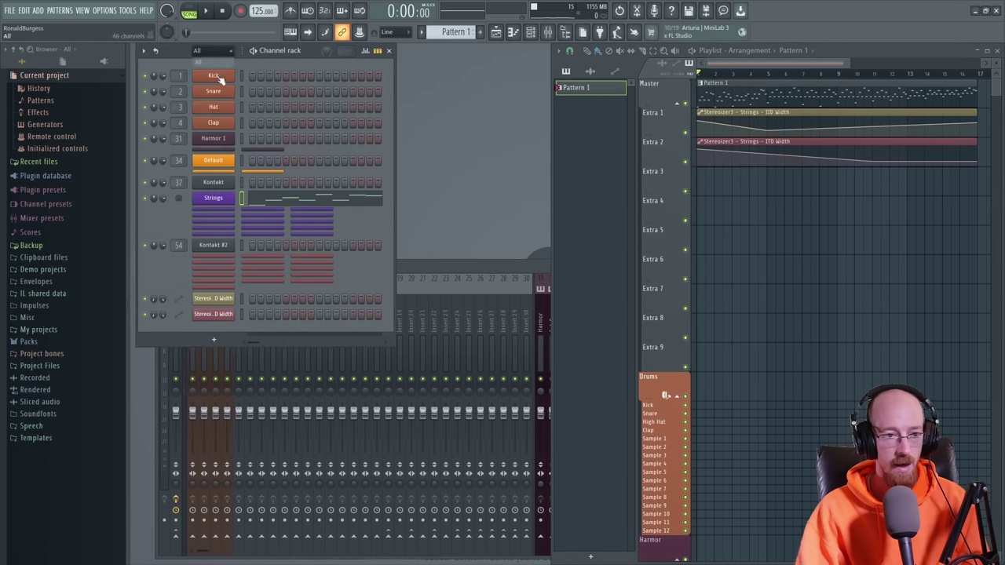
{"action": "left_click", "coordinate": [214, 199]}
{"action": "left_click", "coordinate": [219, 196]}
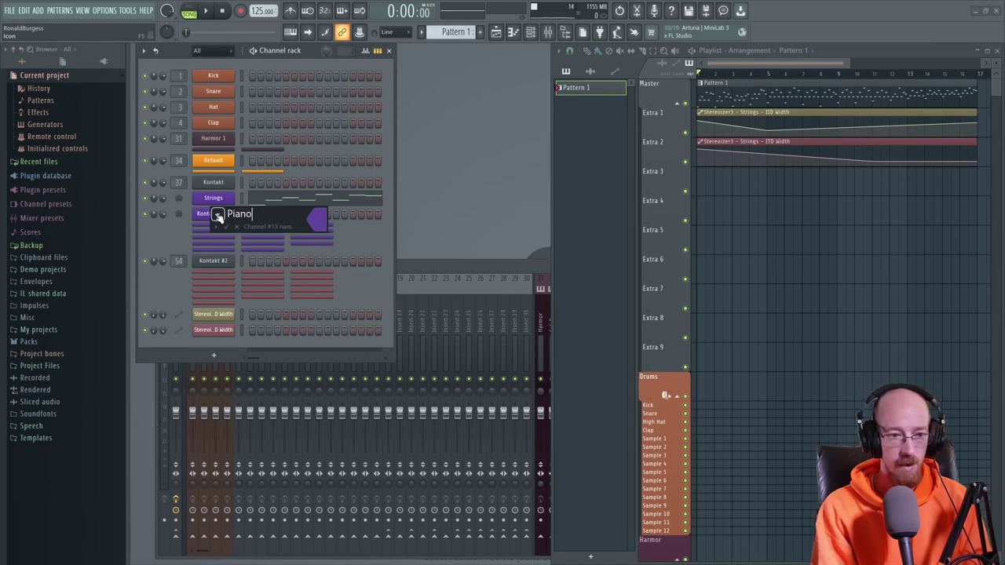
{"action": "key", "text": "Return"}
- Copy the Strings notes and paste them into the Piano channel
{"action": "right_click", "coordinate": [218, 199]}
{"action": "left_click", "coordinate": [363, 214]}
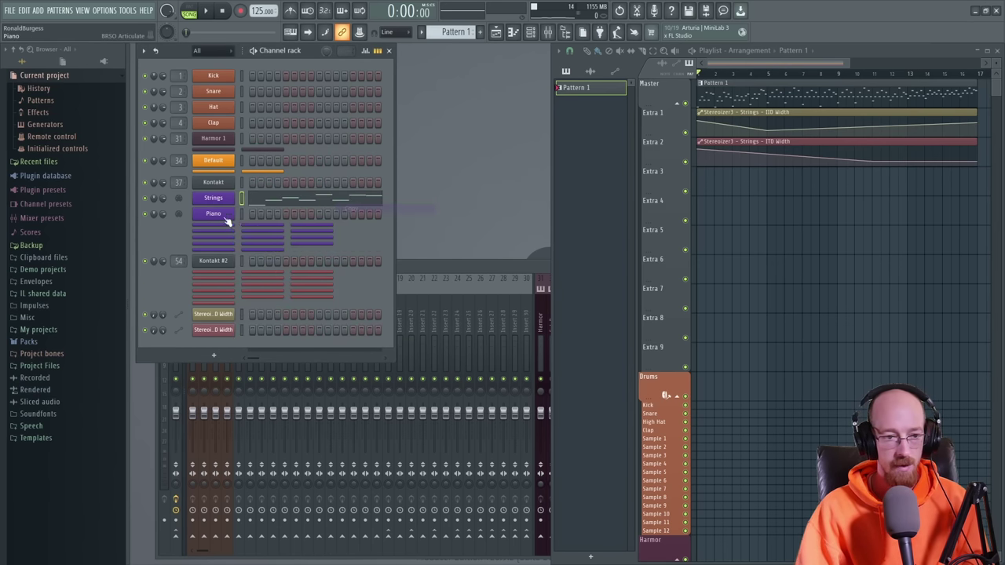
{"action": "right_click", "coordinate": [218, 213]}
{"action": "left_click", "coordinate": [351, 233]}
- Search Kontakt for 'the gia', load The Giant.nki, and play the pattern
{"action": "left_click", "coordinate": [223, 197]}
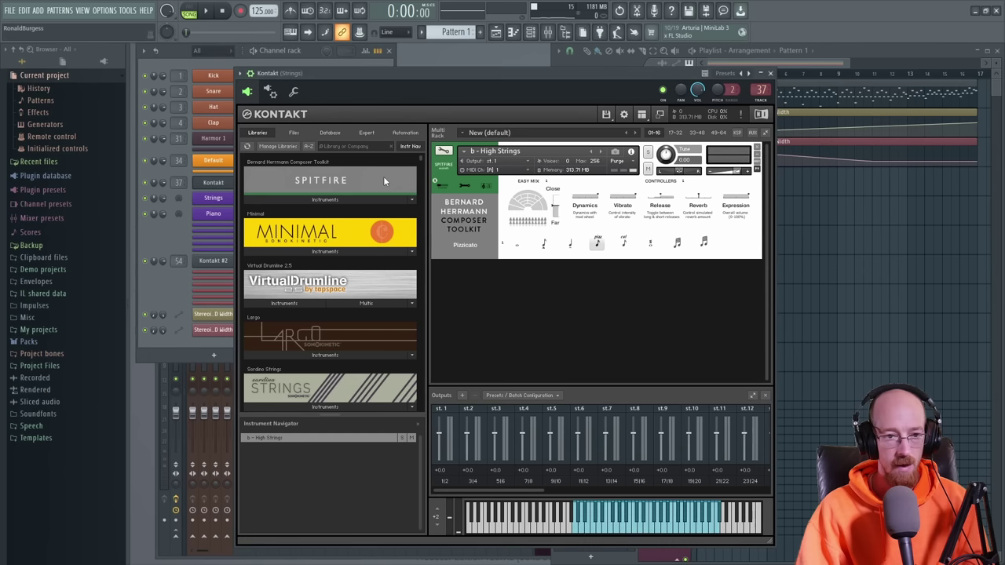
{"action": "left_click", "coordinate": [376, 147]}
{"action": "type", "text": "the gia"}
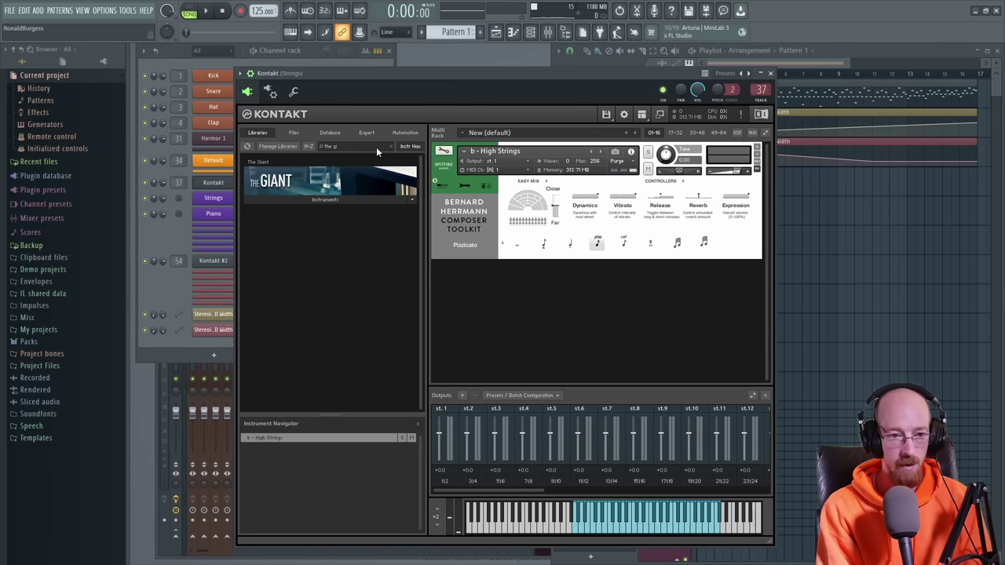
{"action": "left_click", "coordinate": [315, 199]}
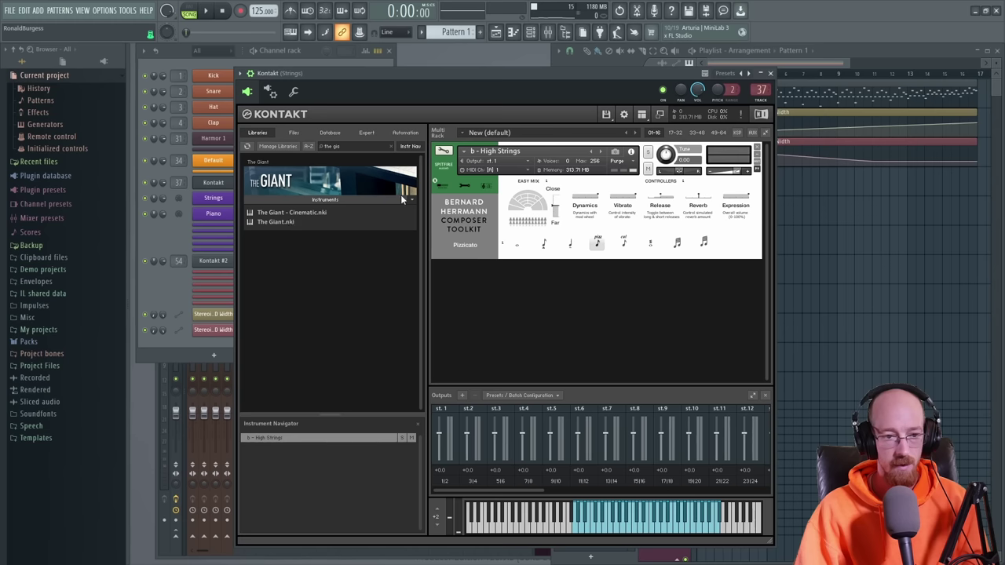
{"action": "double_click", "coordinate": [275, 221]}
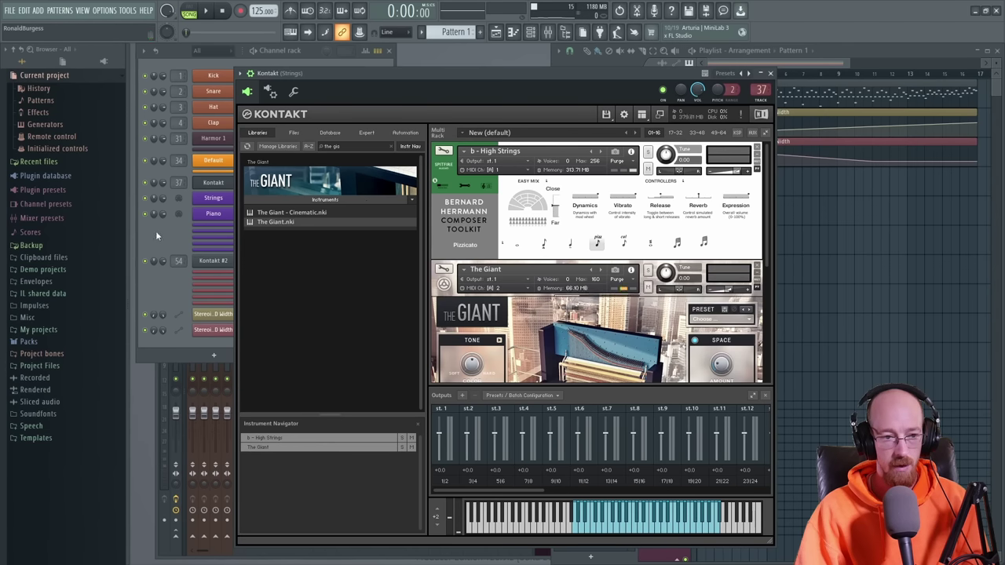
{"action": "left_click", "coordinate": [156, 231]}
{"action": "key", "text": "space"}
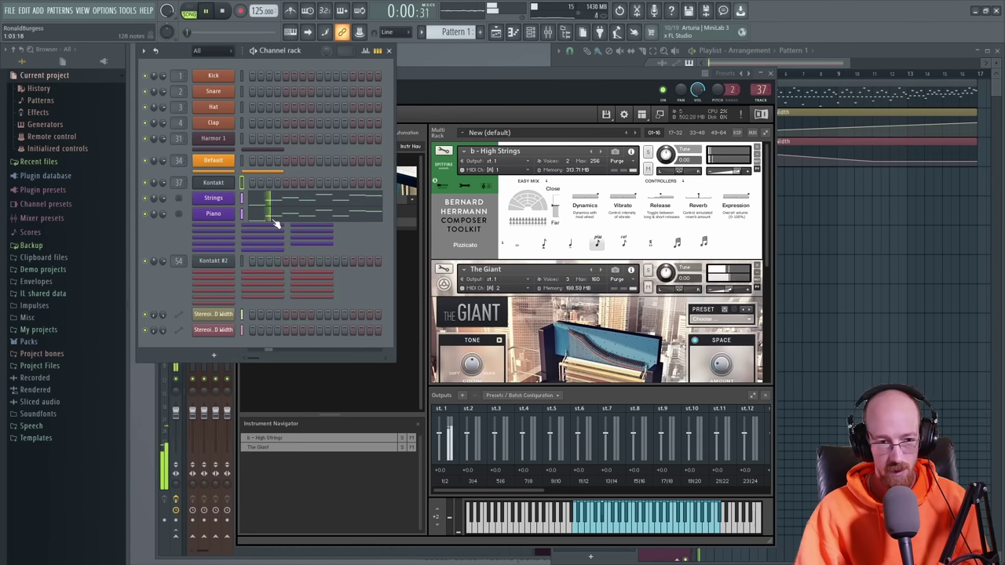
- Open the Piano notes and collapse High Strings in Kontakt to reveal The Giant
{"action": "left_click", "coordinate": [282, 225]}
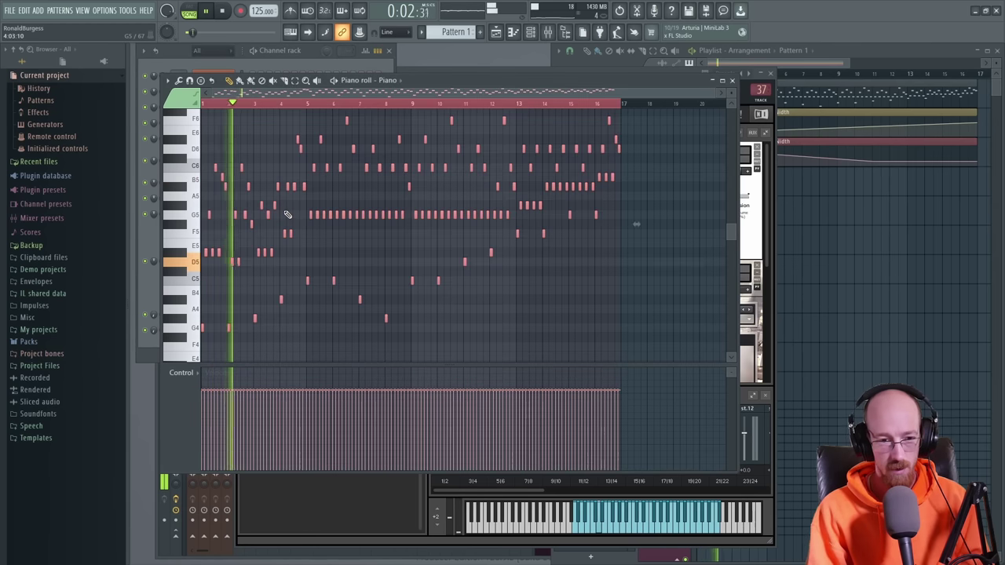
{"action": "left_click", "coordinate": [745, 199]}
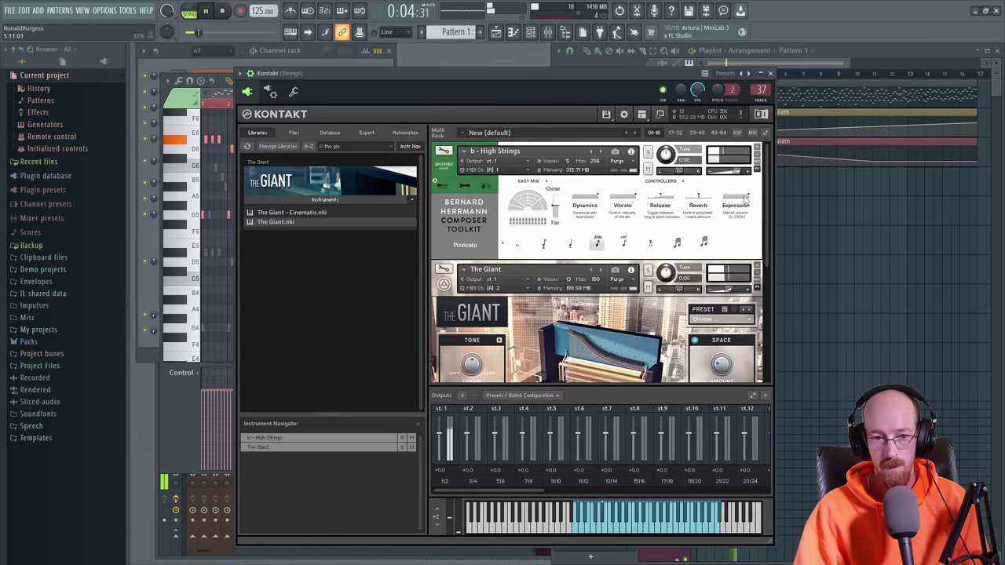
{"action": "left_click", "coordinate": [436, 168]}
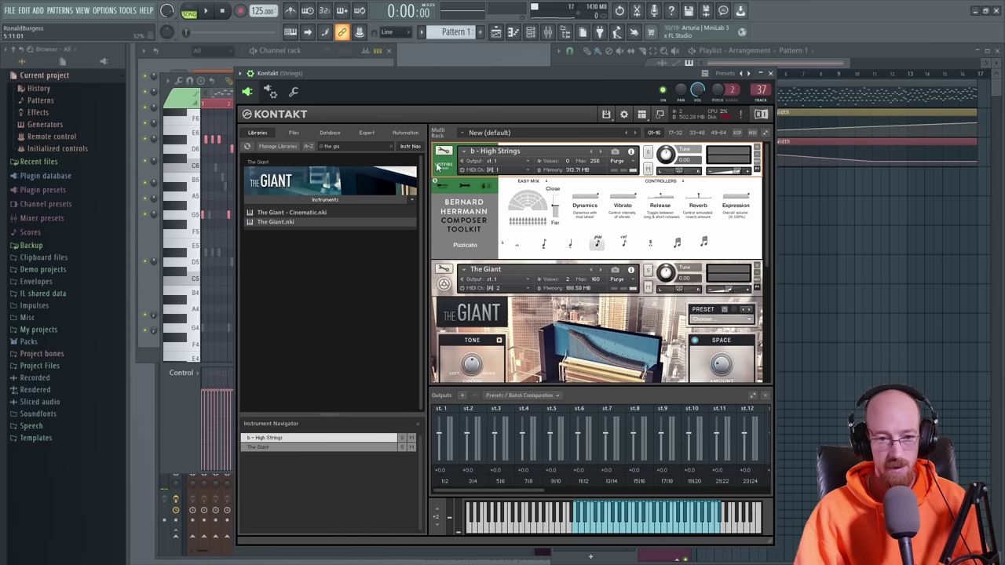
{"action": "left_click", "coordinate": [437, 166]}
{"action": "left_click", "coordinate": [475, 287]}
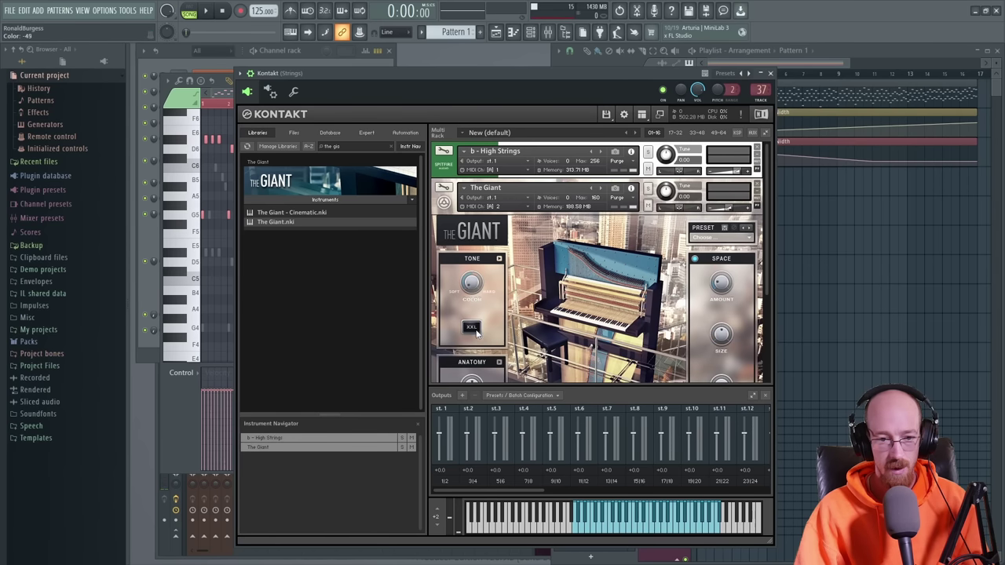
- Set The Giant's Space reverb to Taj Mahal and play to hear it
{"action": "scroll", "coordinate": [576, 269], "scroll_direction": "down", "scroll_amount": 3}
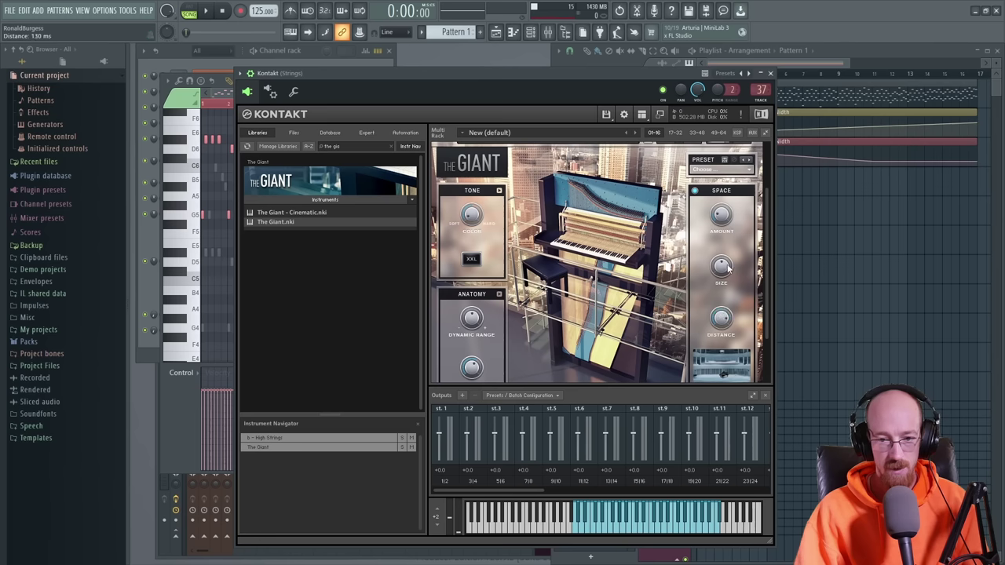
{"action": "scroll", "coordinate": [726, 351], "scroll_direction": "down", "scroll_amount": 1}
{"action": "left_click", "coordinate": [727, 371]}
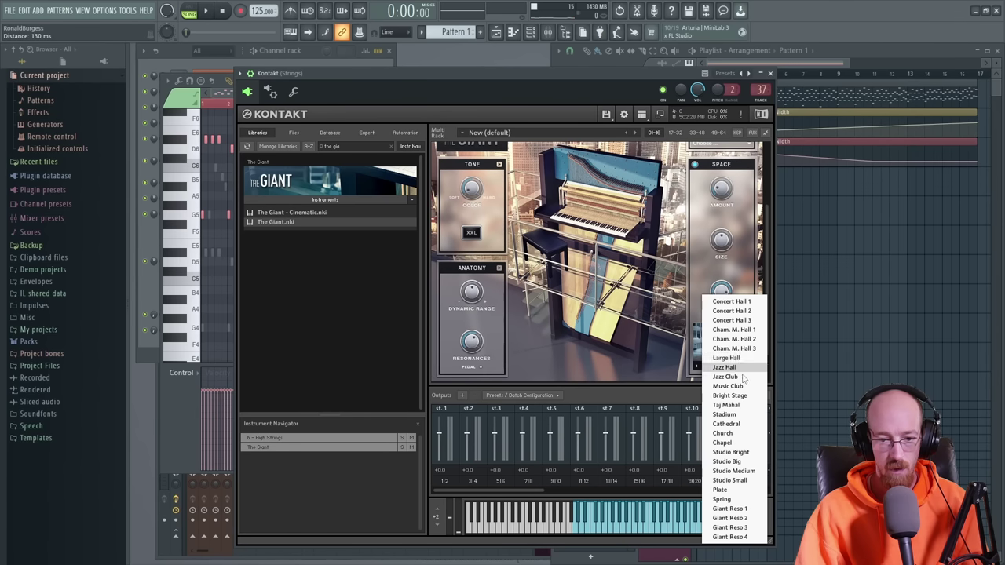
{"action": "left_click", "coordinate": [727, 405]}
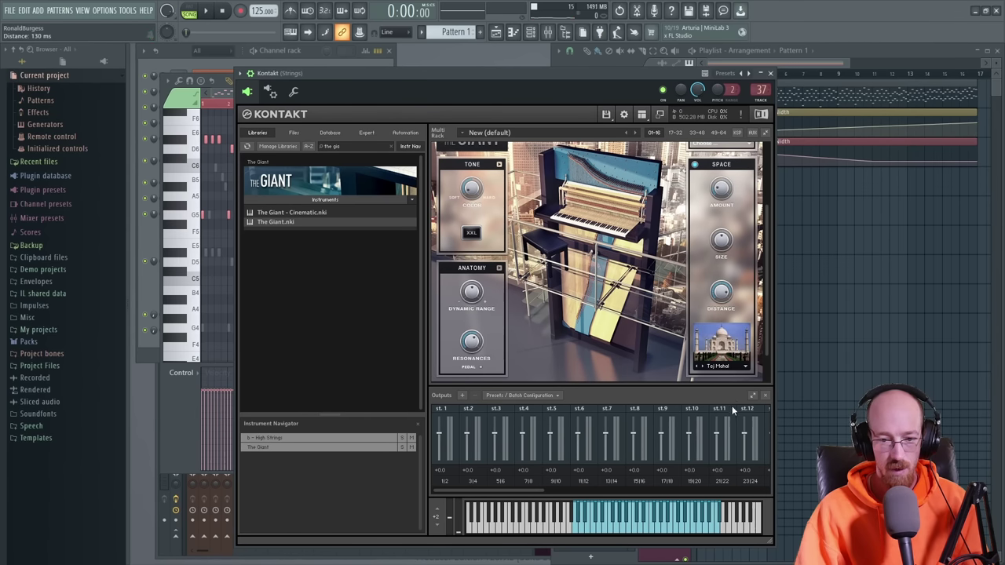
{"action": "scroll", "coordinate": [565, 332], "scroll_direction": "up", "scroll_amount": 3}
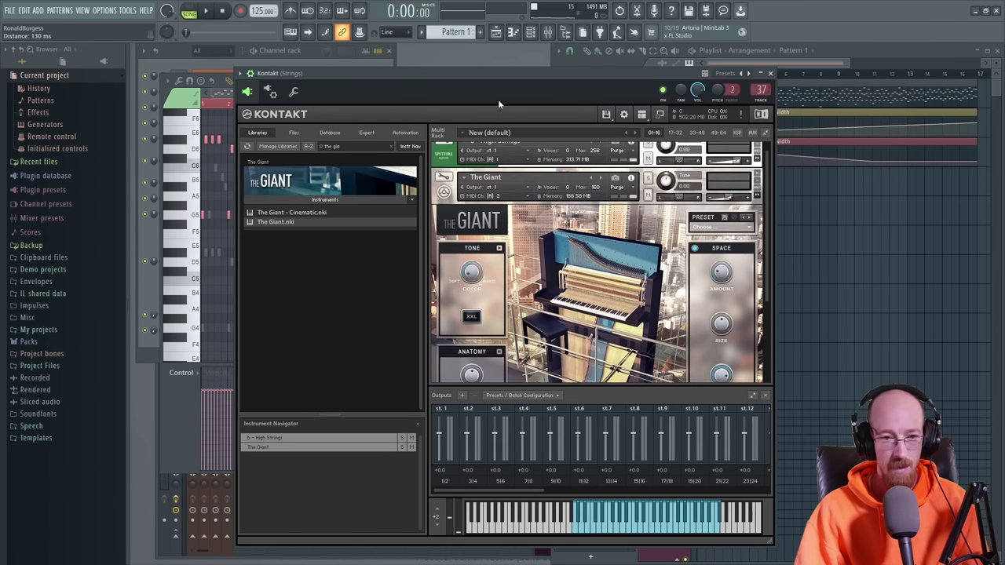
{"action": "key", "text": "space"}
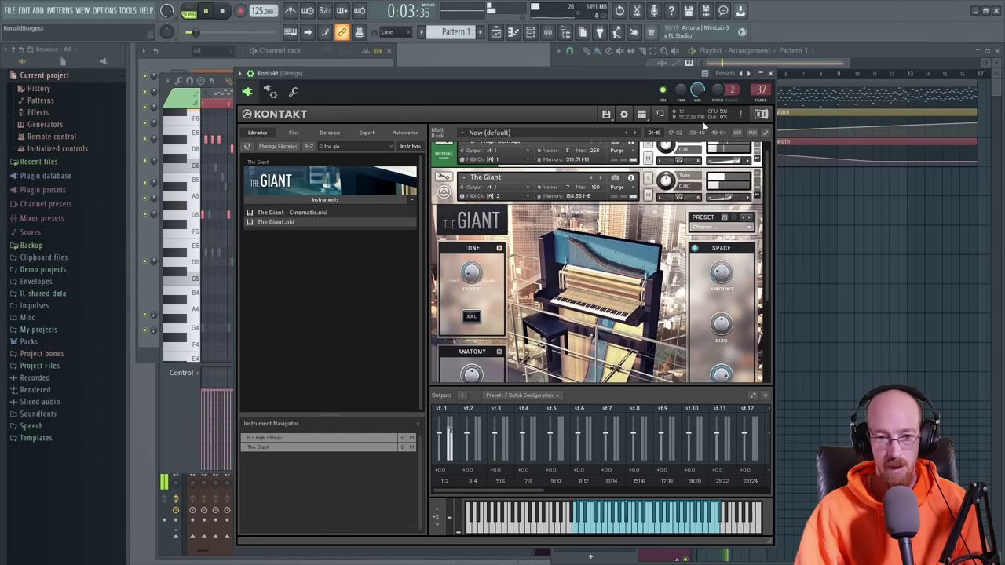
- Hide Kontakt's Outputs panel via the view menu
{"action": "left_click", "coordinate": [625, 115]}
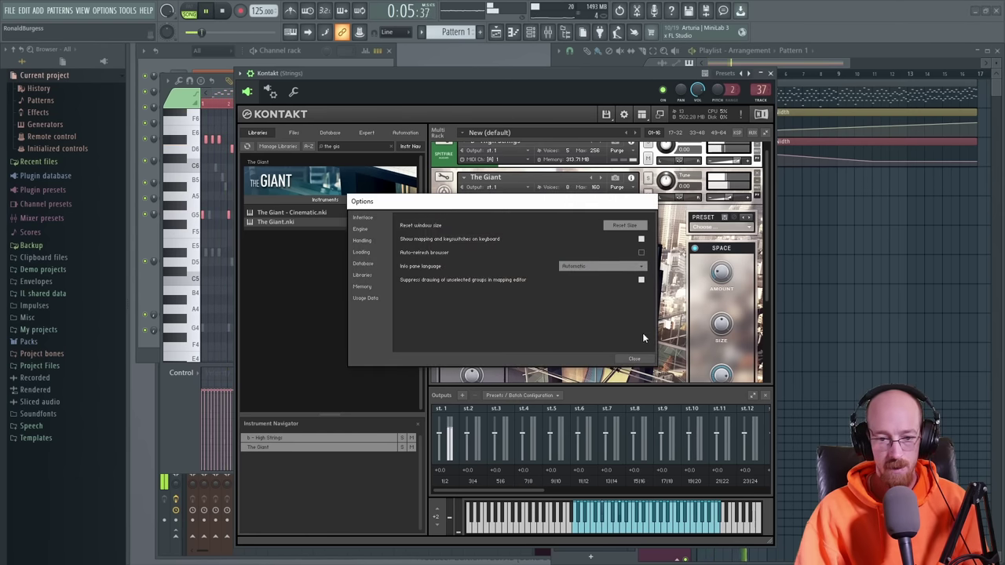
{"action": "left_click", "coordinate": [634, 359]}
{"action": "left_click", "coordinate": [641, 115]}
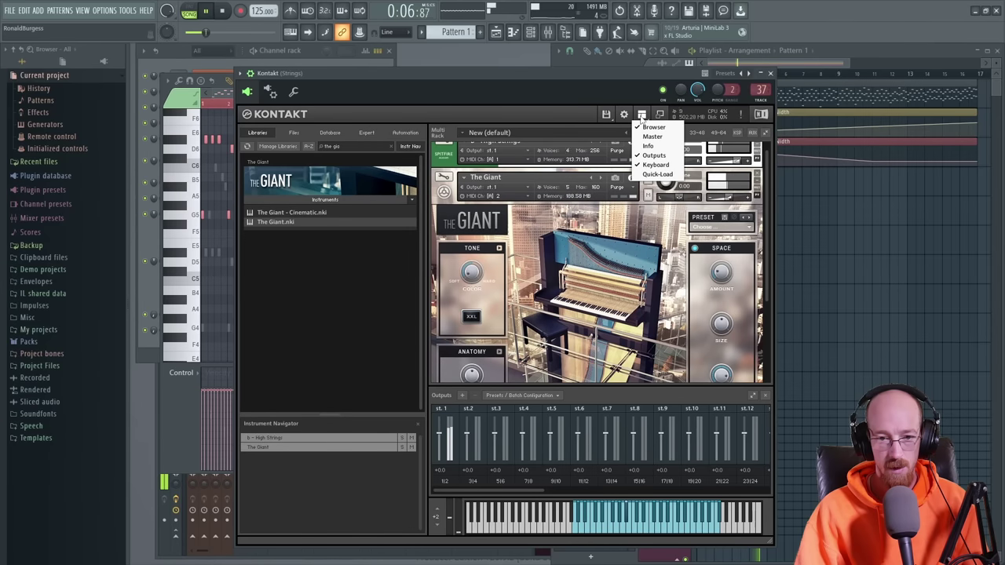
{"action": "left_click", "coordinate": [654, 154]}
- Close Kontakt and compare the sparser and denser piano note versions via undo
{"action": "left_click", "coordinate": [770, 73]}
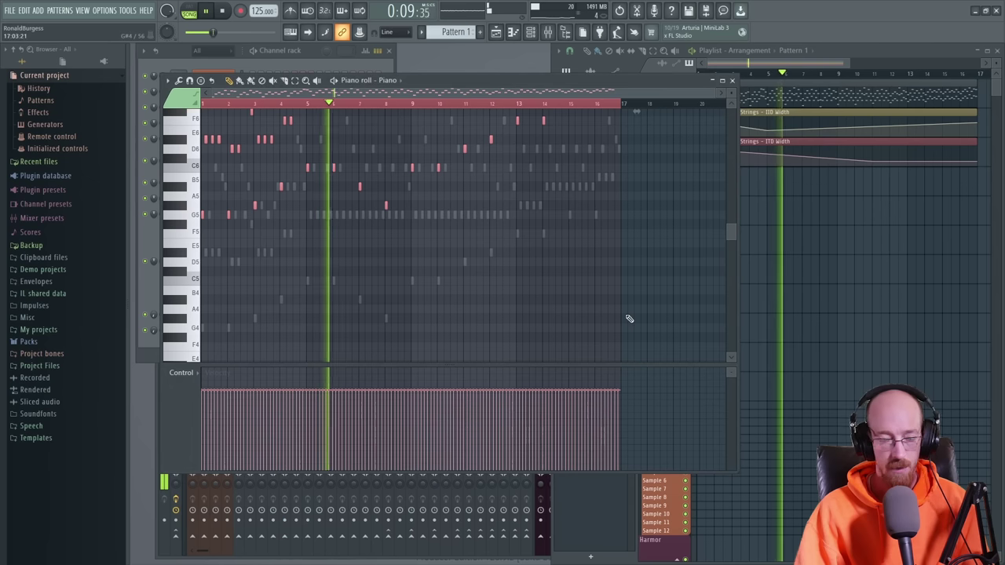
{"action": "key", "text": "space"}
{"action": "scroll", "coordinate": [243, 251], "scroll_direction": "up", "scroll_amount": 5}
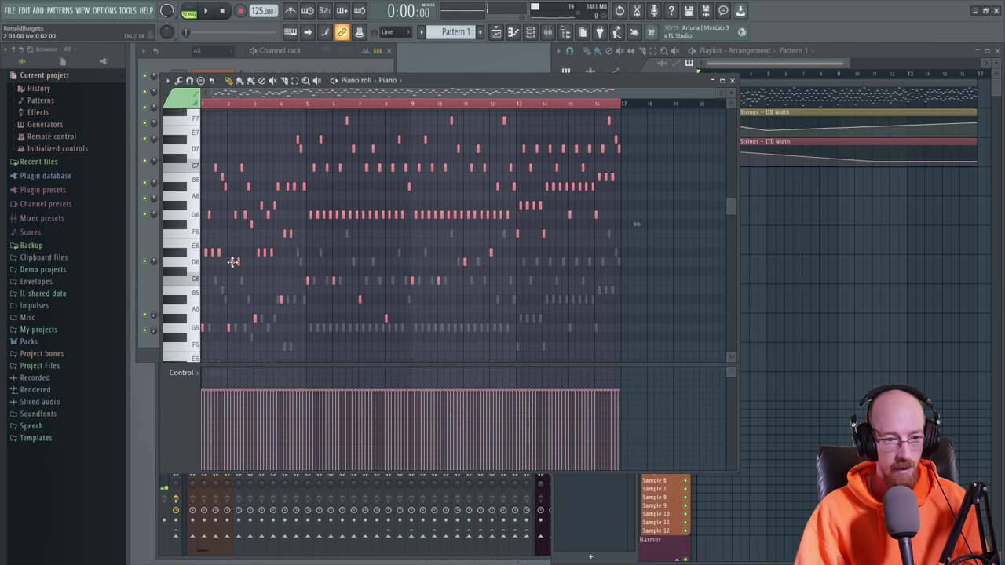
{"action": "key", "text": "ctrl+z"}
{"action": "key", "text": "space"}
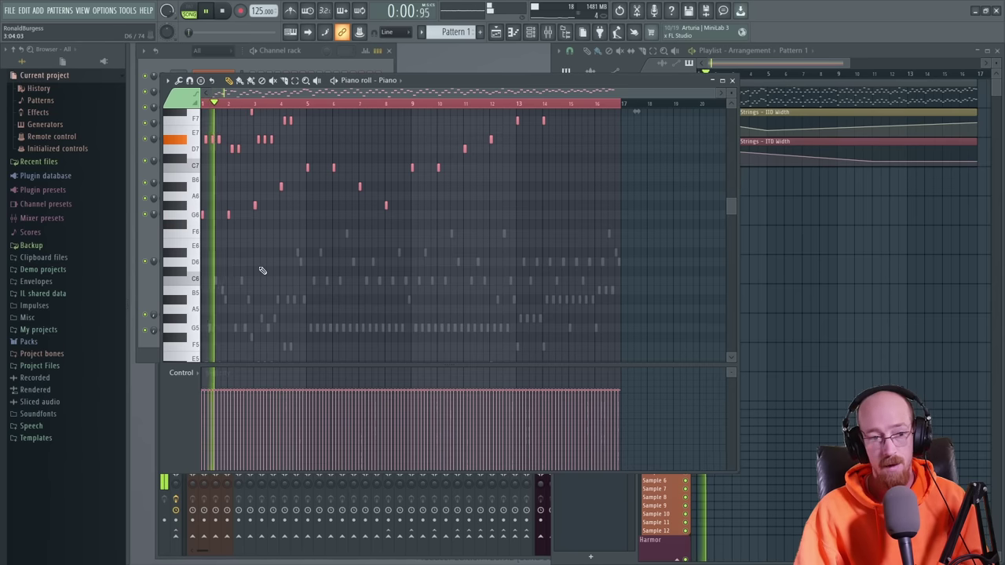
{"action": "key", "text": "space"}
{"action": "key", "text": "ctrl+z"}
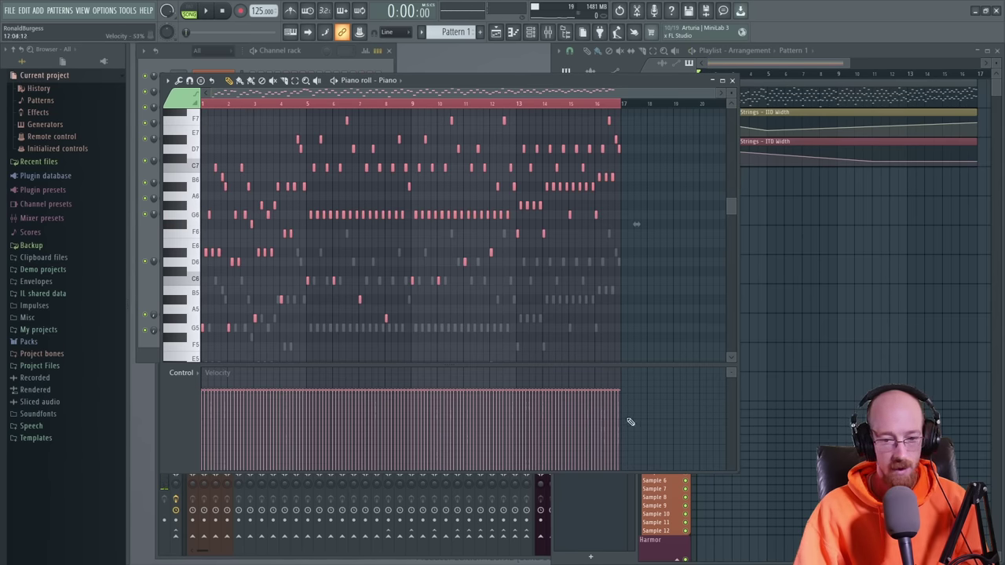
- Draw the piano velocities into a flat even line and play the pattern to check
{"action": "left_click_drag", "start_coordinate": [536, 424], "coordinate": [238, 427]}
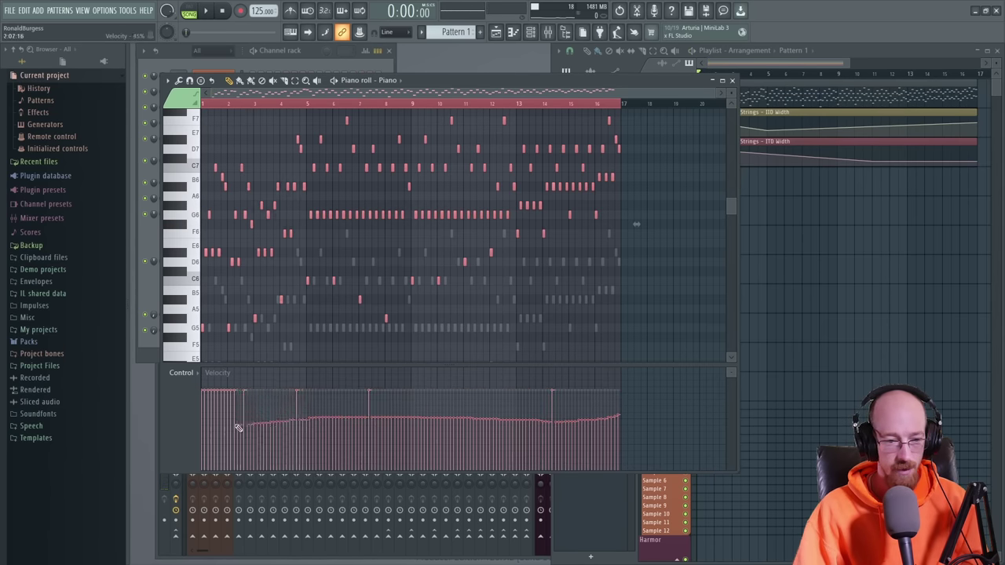
{"action": "left_click_drag", "start_coordinate": [620, 420], "coordinate": [191, 434]}
{"action": "key", "text": "space"}
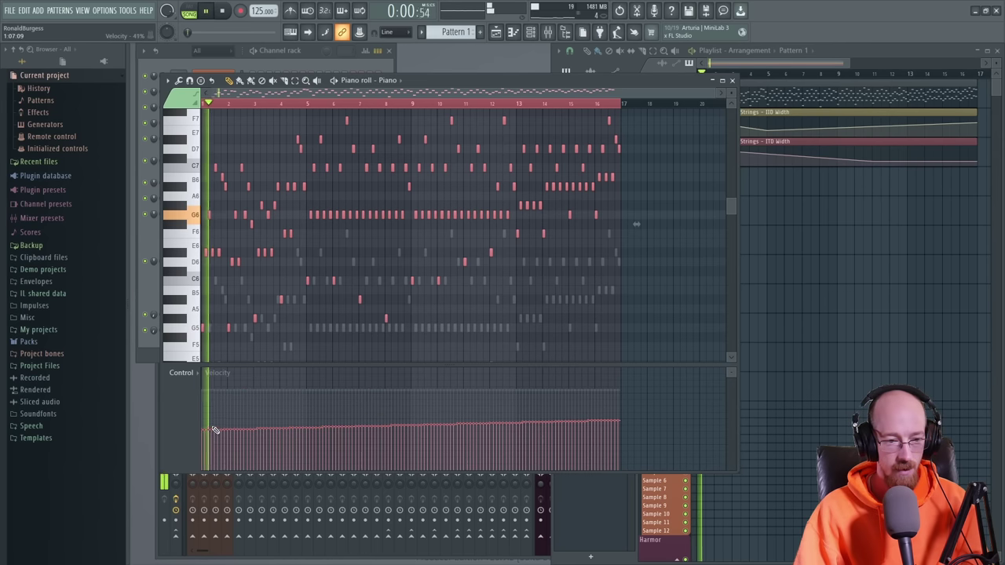
{"action": "key", "text": "space"}
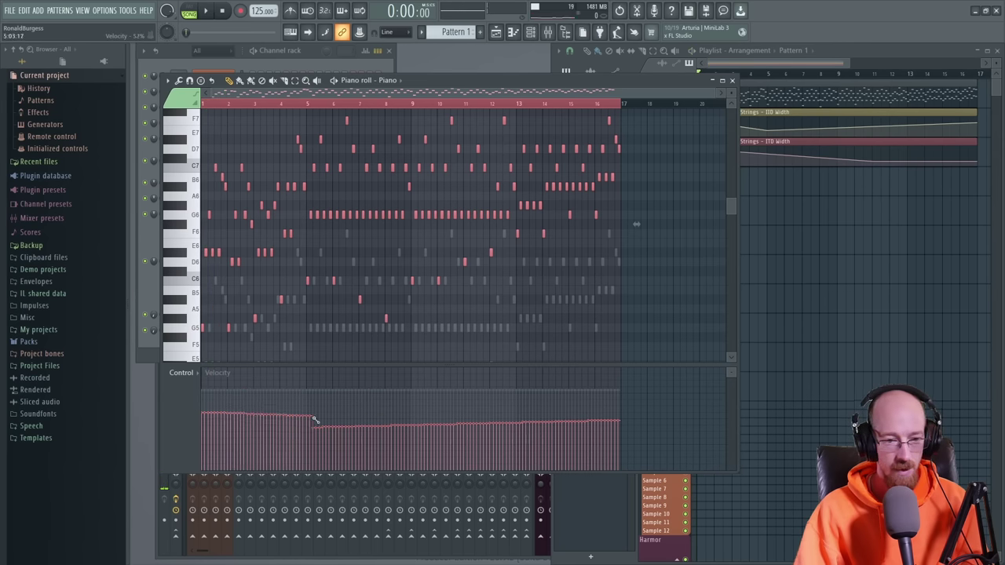
{"action": "left_click_drag", "start_coordinate": [448, 424], "coordinate": [617, 419]}
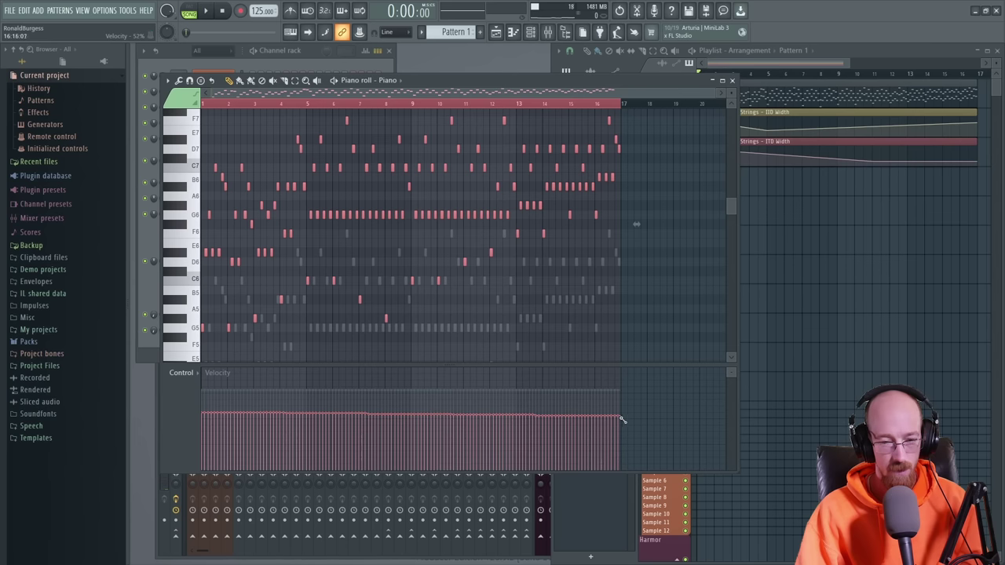
{"action": "key", "text": "space"}
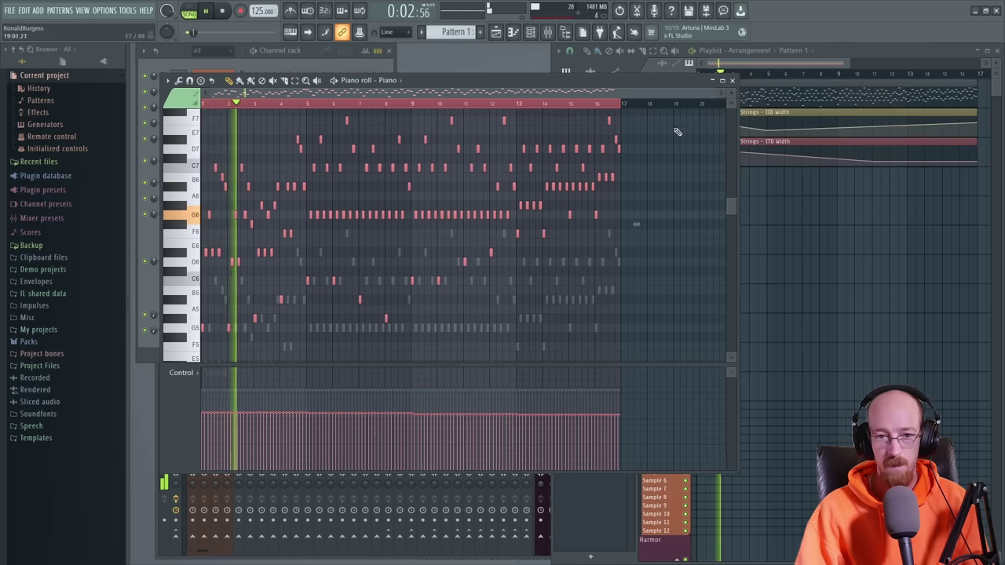
{"action": "scroll", "coordinate": [332, 304], "scroll_direction": "up", "scroll_amount": 5}
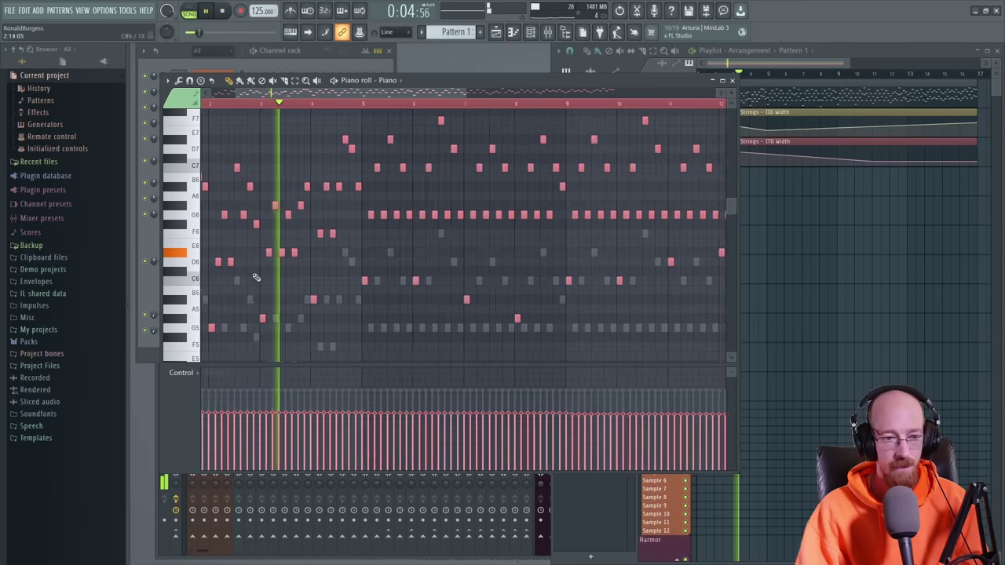
- Select the green channel's notes near the end of the pattern in the piano roll and play the song
{"action": "key", "text": "space"}
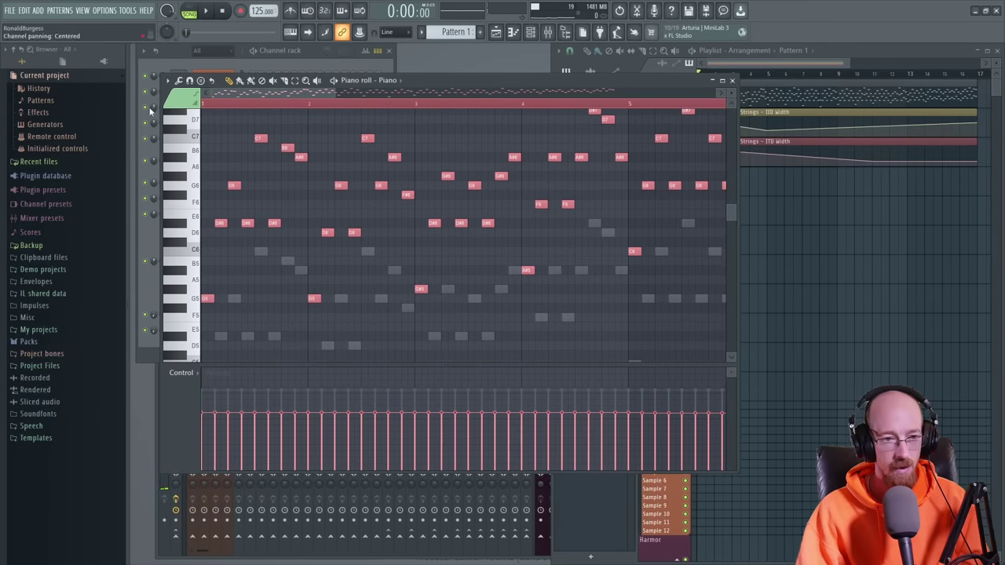
{"action": "double_click", "coordinate": [259, 286]}
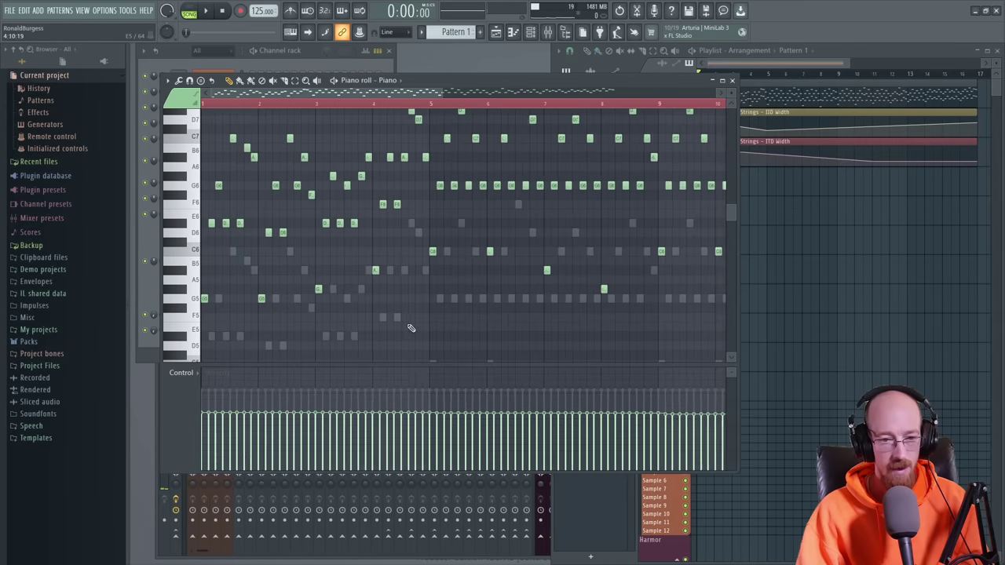
{"action": "scroll", "coordinate": [411, 324], "scroll_direction": "down", "scroll_amount": 3}
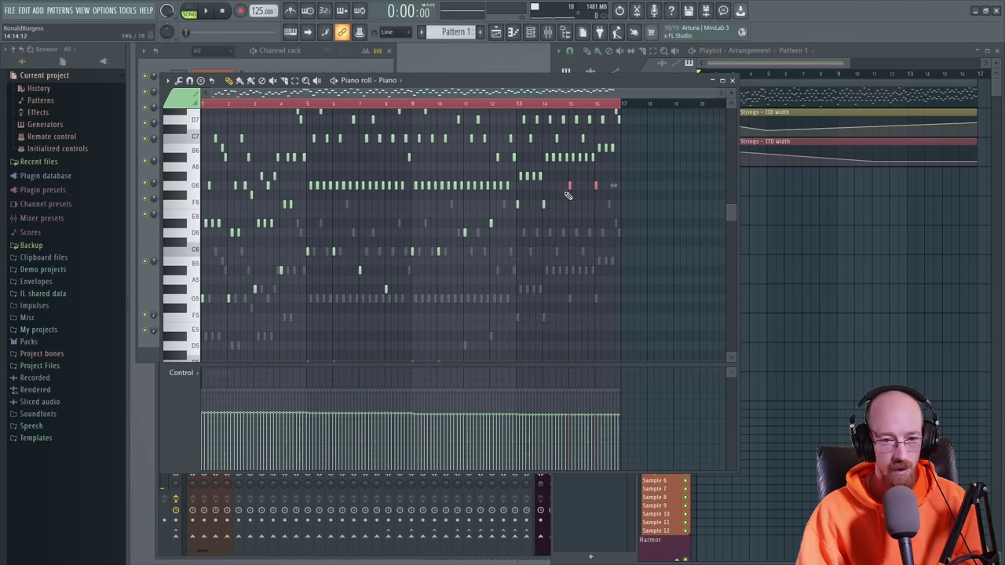
{"action": "left_click_drag", "start_coordinate": [568, 195], "coordinate": [197, 324]}
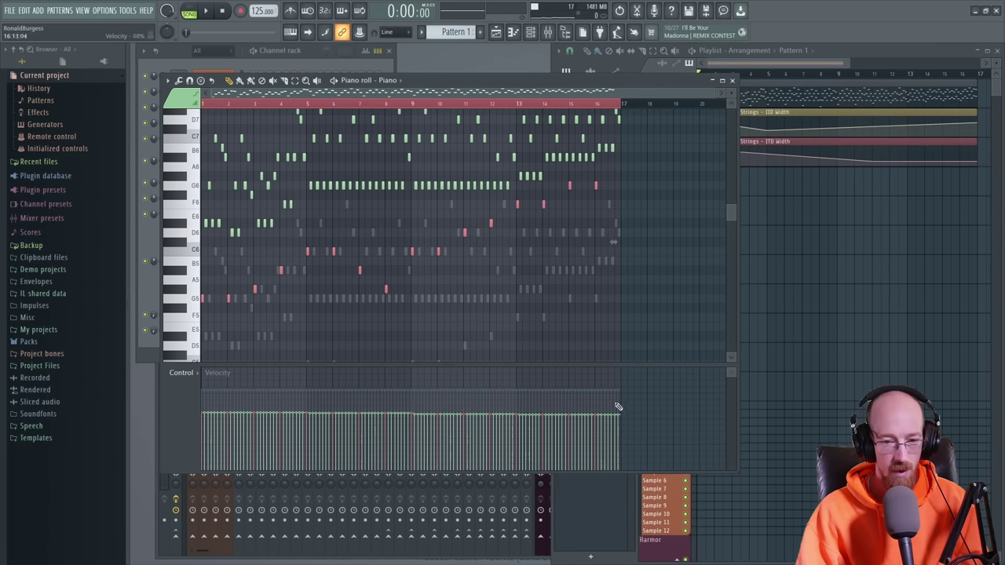
{"action": "key", "text": "space"}
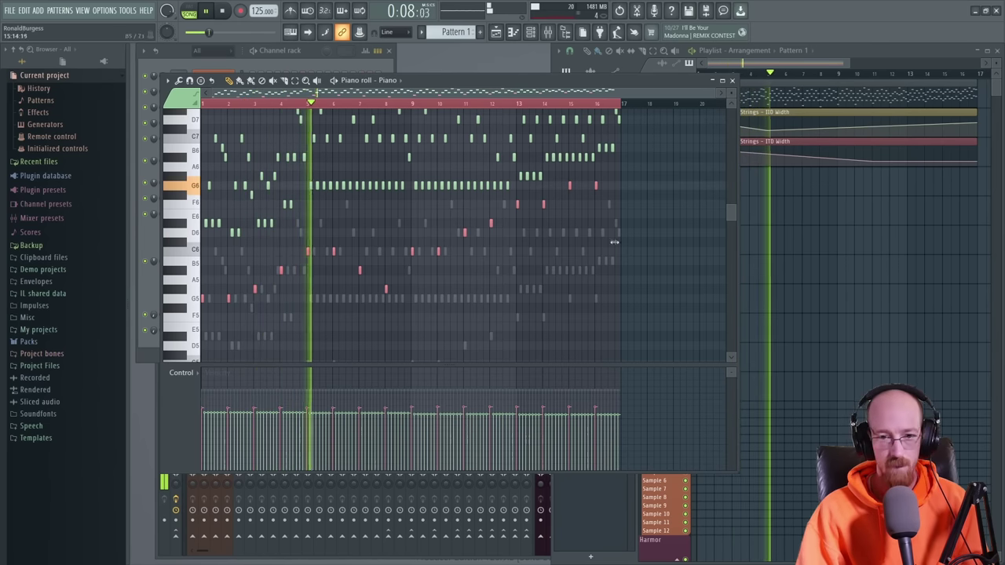
- Close the piano roll and switch The Giant's Kontakt output from st.1 to st.2
{"action": "left_click", "coordinate": [731, 80]}
{"action": "key", "text": "space"}
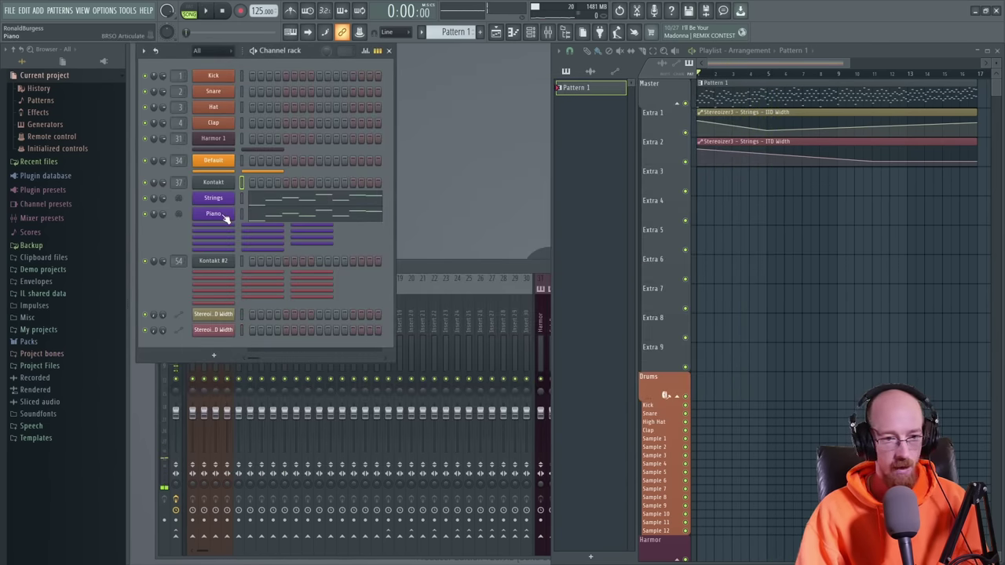
{"action": "left_click", "coordinate": [213, 214]}
{"action": "left_click", "coordinate": [213, 160]}
{"action": "left_click", "coordinate": [214, 182]}
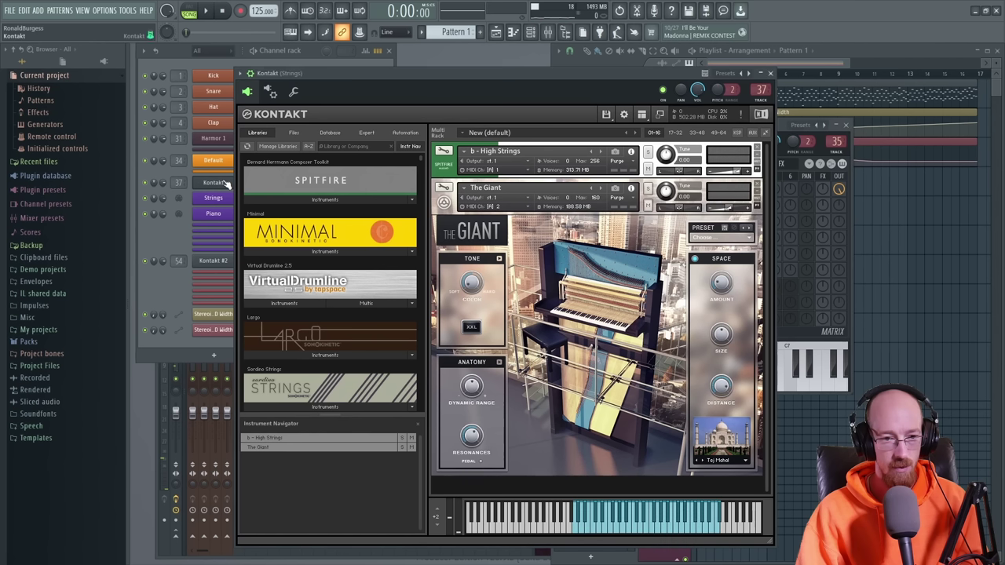
{"action": "left_click", "coordinate": [504, 197]}
{"action": "left_click", "coordinate": [512, 229]}
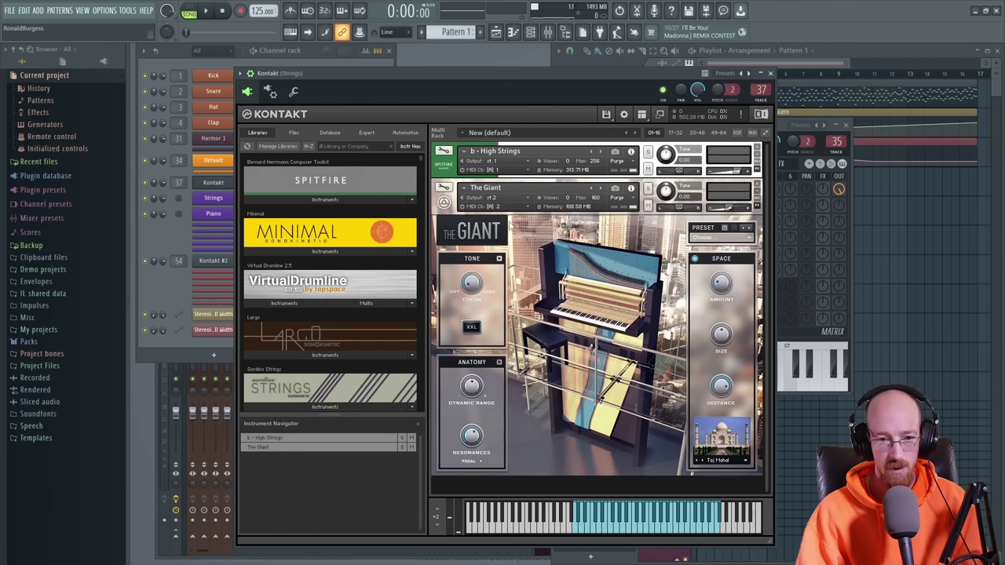
- Rename the piano's Kontakt mixer track, insert 38, to 'Piano'
{"action": "left_click", "coordinate": [172, 237]}
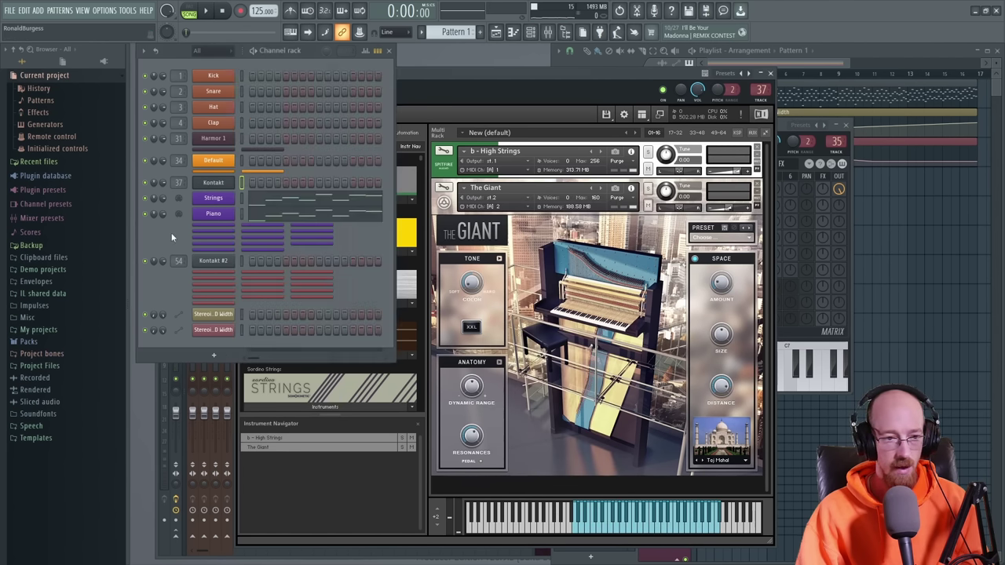
{"action": "left_click", "coordinate": [160, 391]}
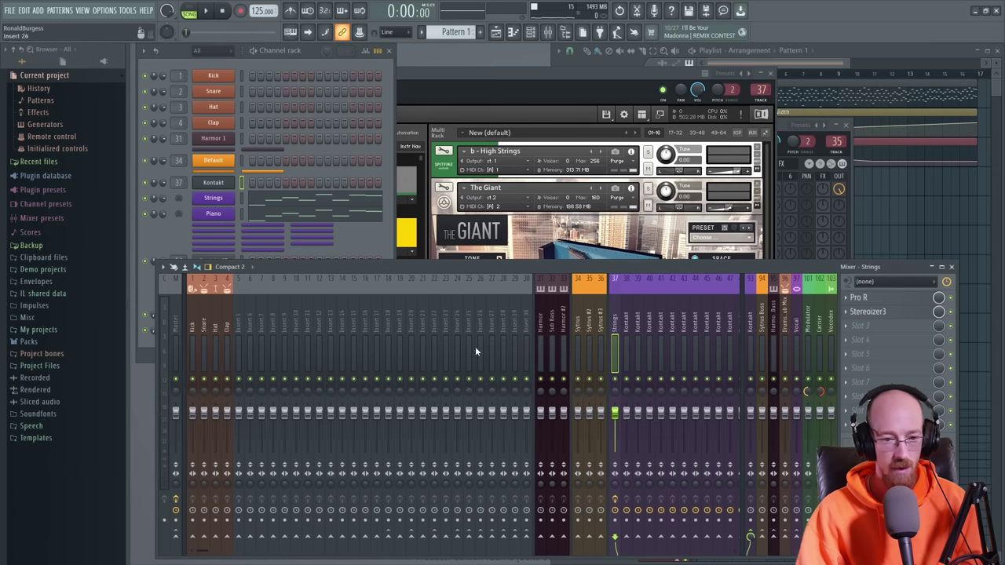
{"action": "double_click", "coordinate": [626, 324]}
{"action": "type", "text": "Piano"}
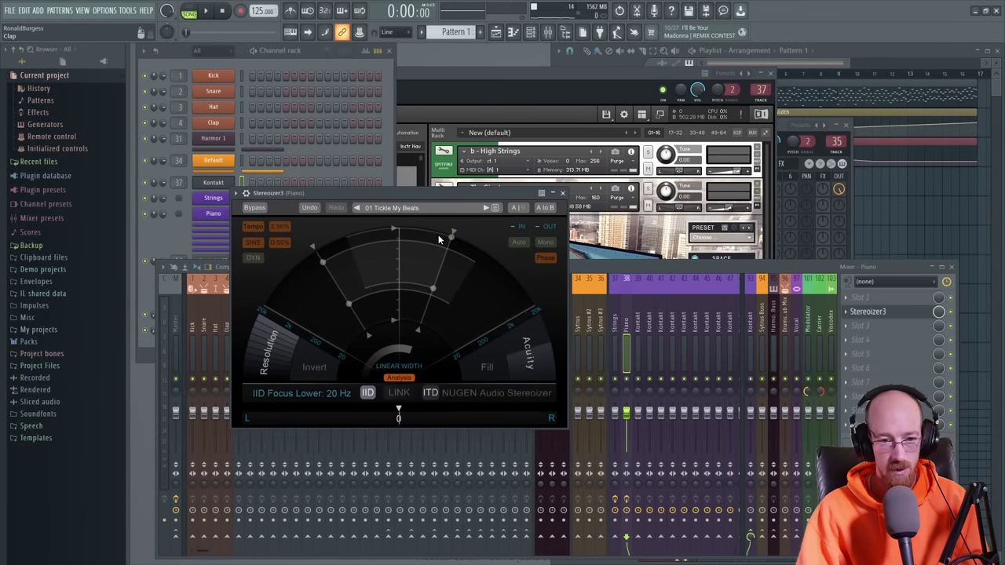
- Narrow the Piano's Stereoizer3 ITD width and widen its IID width to 74%
{"action": "left_click_drag", "start_coordinate": [393, 229], "coordinate": [426, 227]}
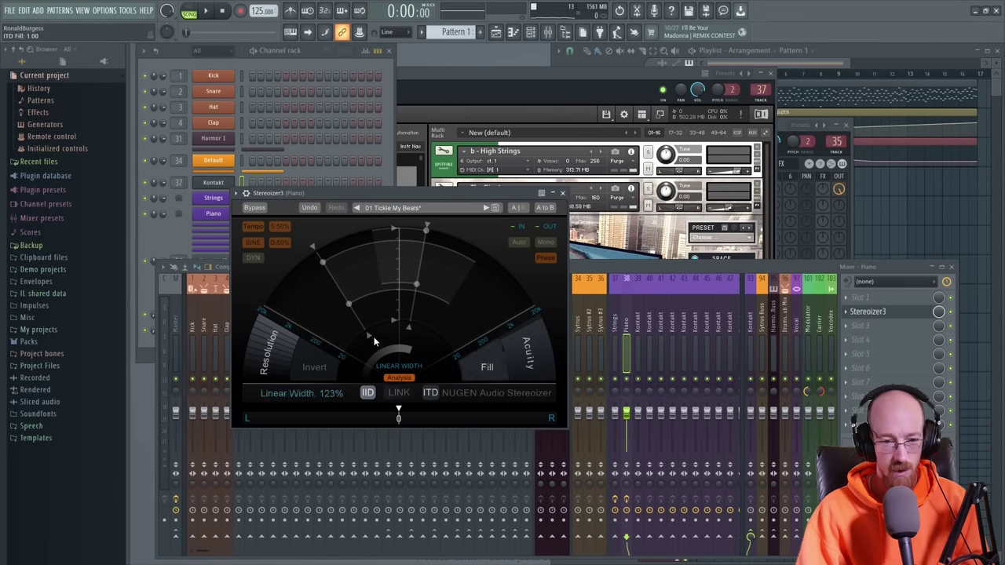
{"action": "left_click_drag", "start_coordinate": [321, 270], "coordinate": [336, 334]}
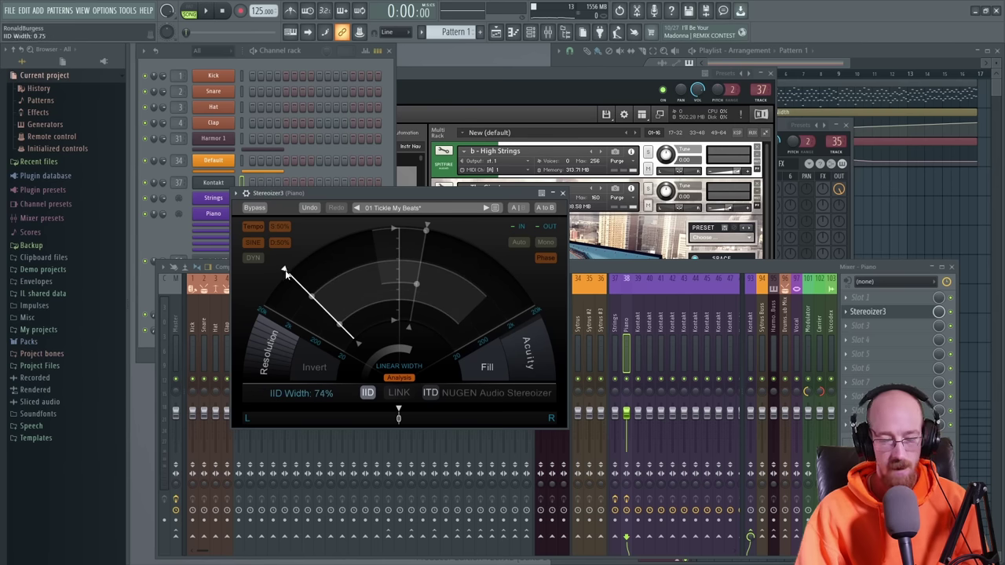
{"action": "left_click", "coordinate": [817, 70]}
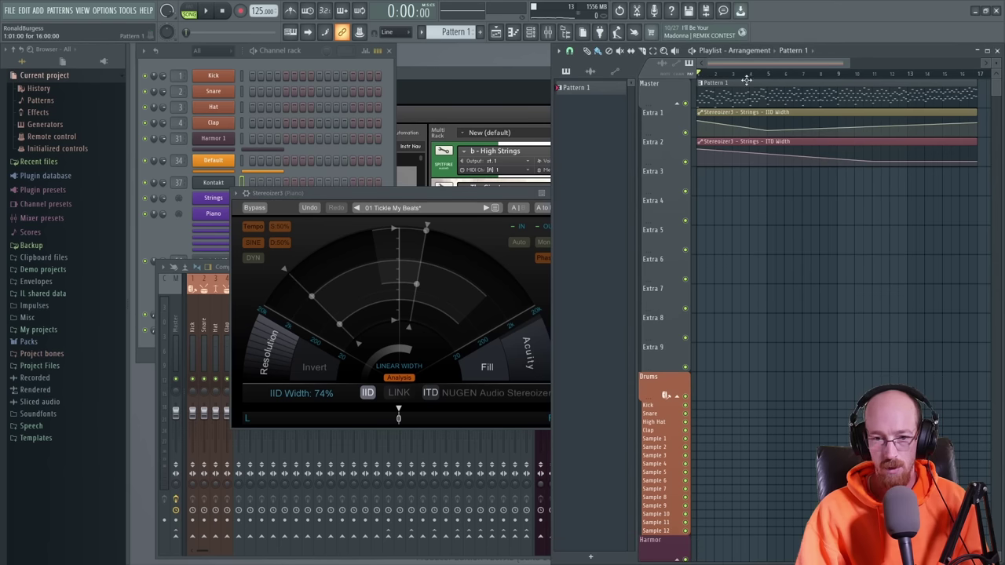
- Play from the song start, close the Piano's Stereoizer3 window, select the Strings track, and stop
{"action": "left_click", "coordinate": [704, 76]}
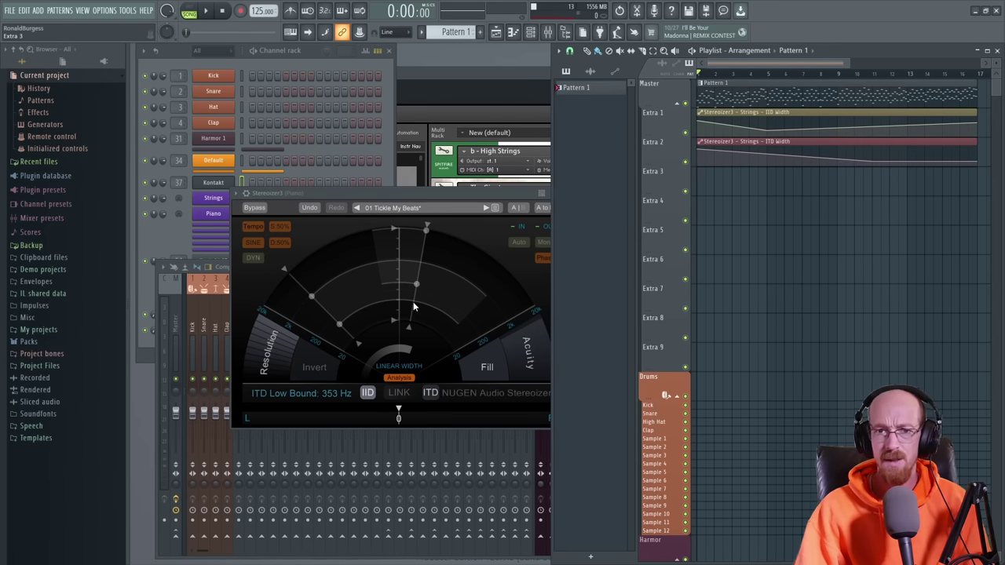
{"action": "key", "text": "space"}
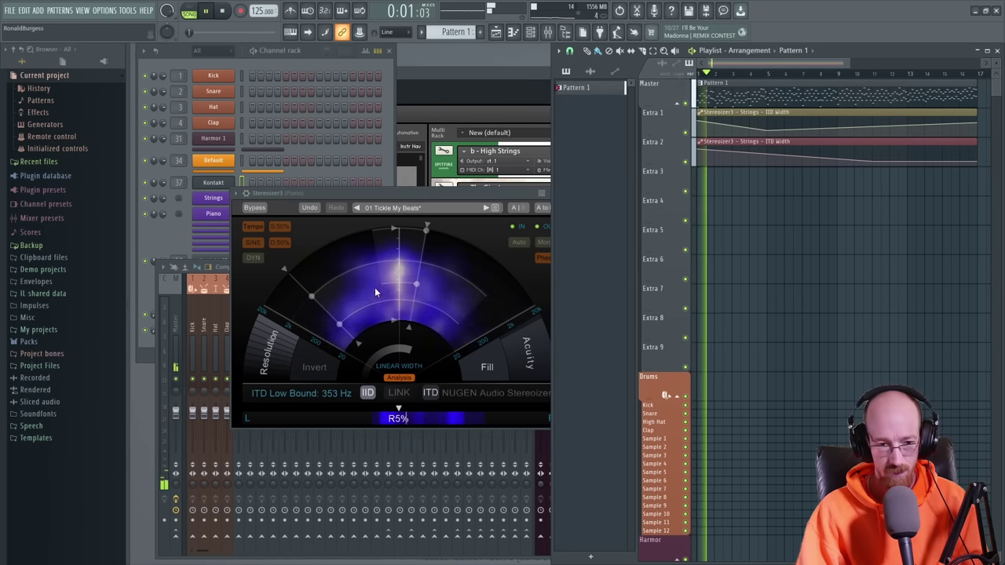
{"action": "left_click", "coordinate": [315, 294]}
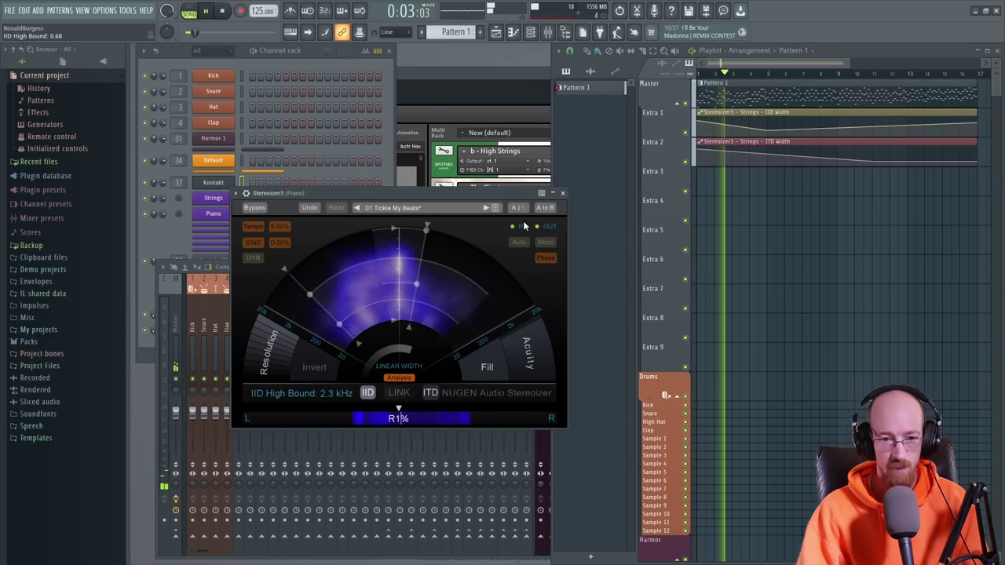
{"action": "left_click", "coordinate": [562, 193]}
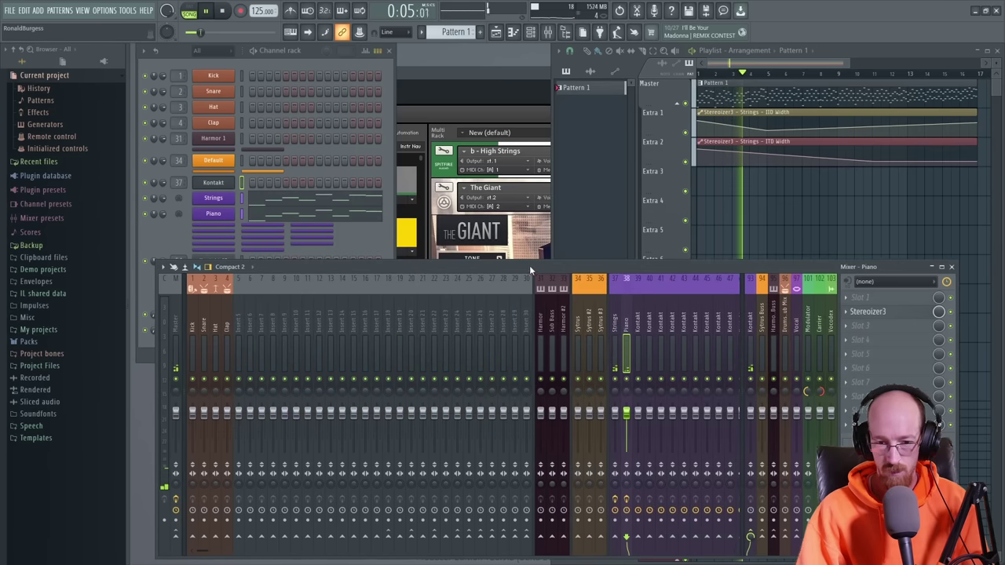
{"action": "left_click", "coordinate": [616, 339]}
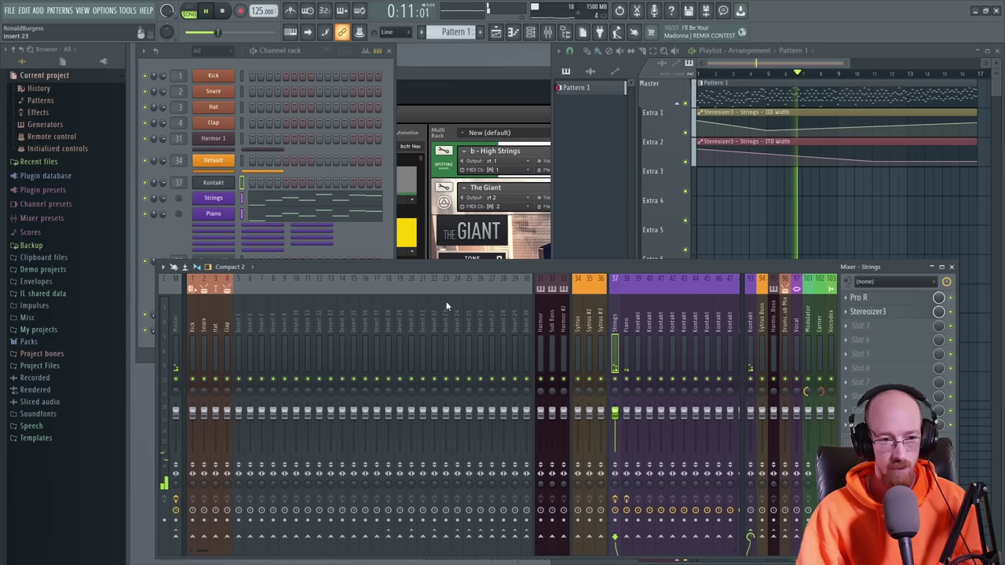
{"action": "key", "text": "space"}
{"action": "left_click", "coordinate": [160, 242]}
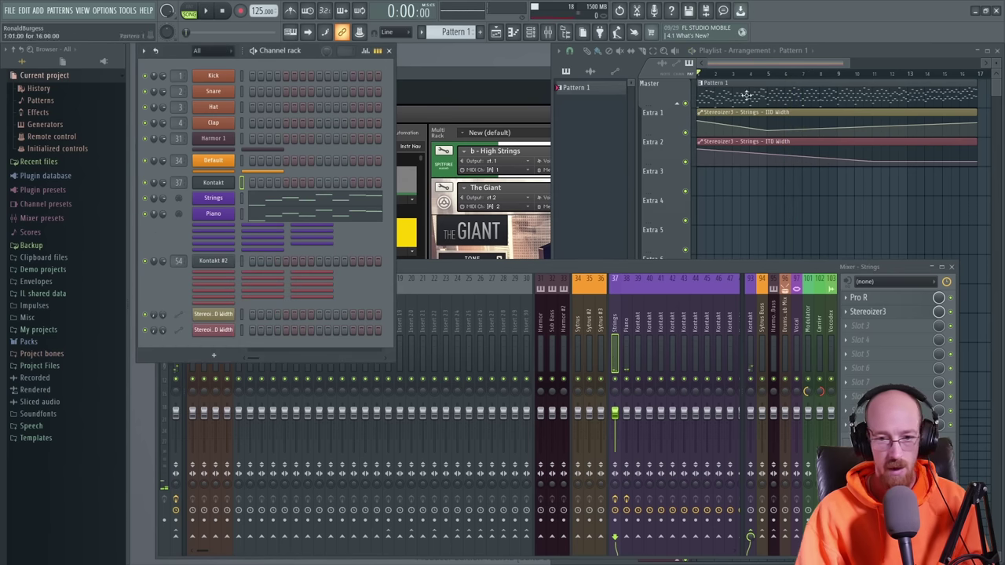
- In Kontakt, collapse The Giant and load t - Harp and Celeste from the Spitfire list
{"action": "left_click", "coordinate": [479, 83]}
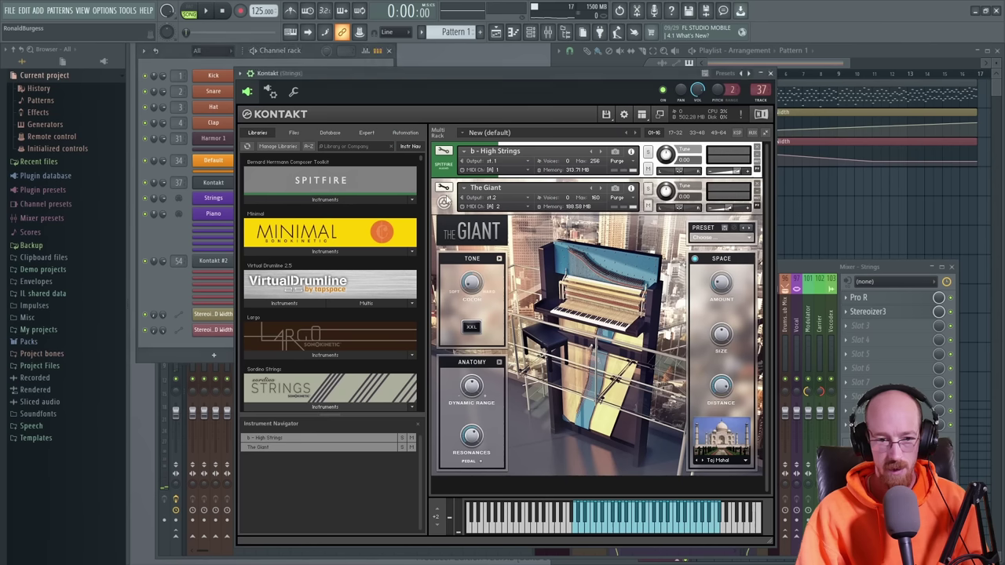
{"action": "left_click", "coordinate": [446, 203]}
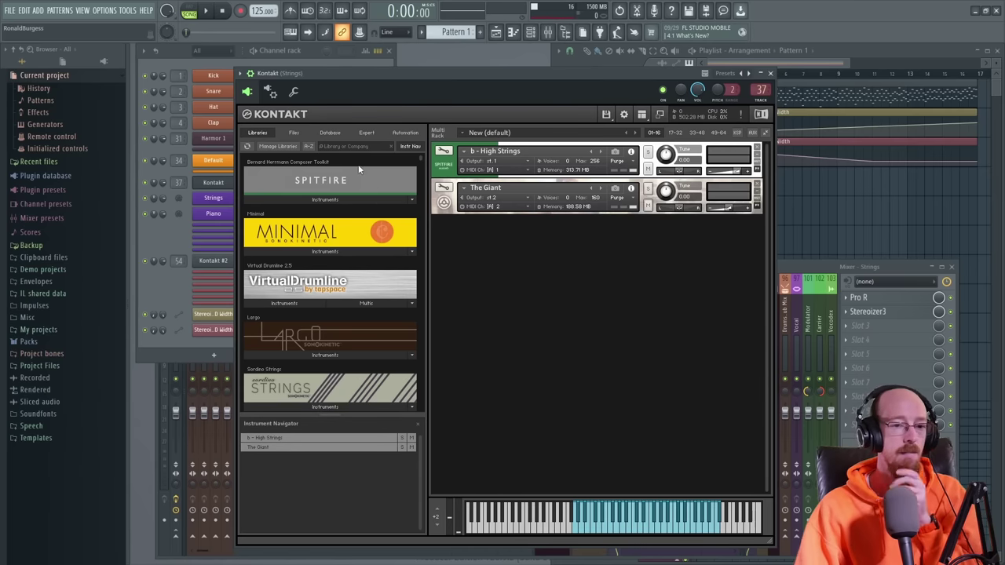
{"action": "left_click", "coordinate": [374, 199]}
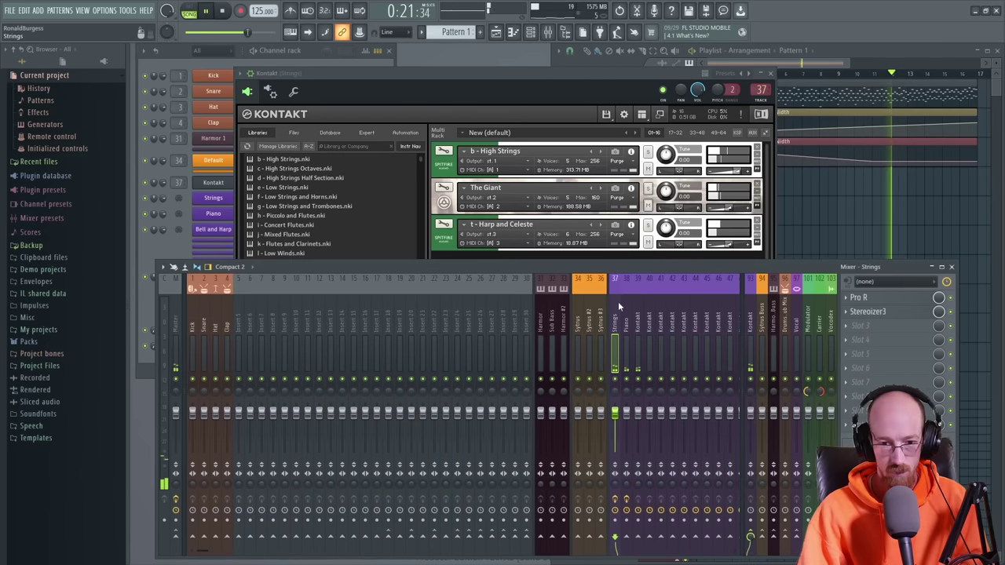
- Rename mixer insert 39 to 'Bell and Harp' and stop playback
{"action": "left_click", "coordinate": [639, 304]}
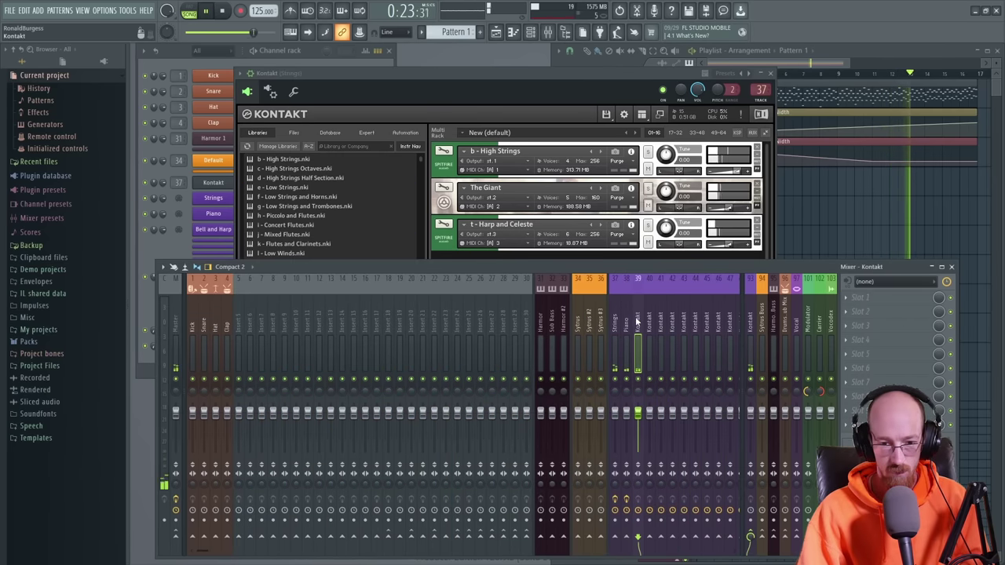
{"action": "double_click", "coordinate": [638, 322]}
{"action": "type", "text": "Bell and Harp"}
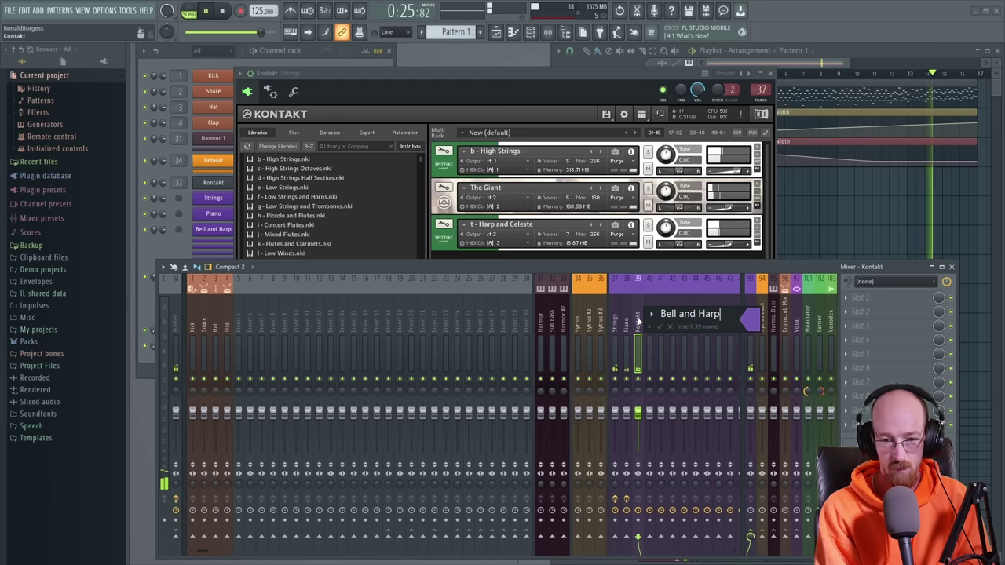
{"action": "key", "text": "Return"}
{"action": "key", "text": "space"}
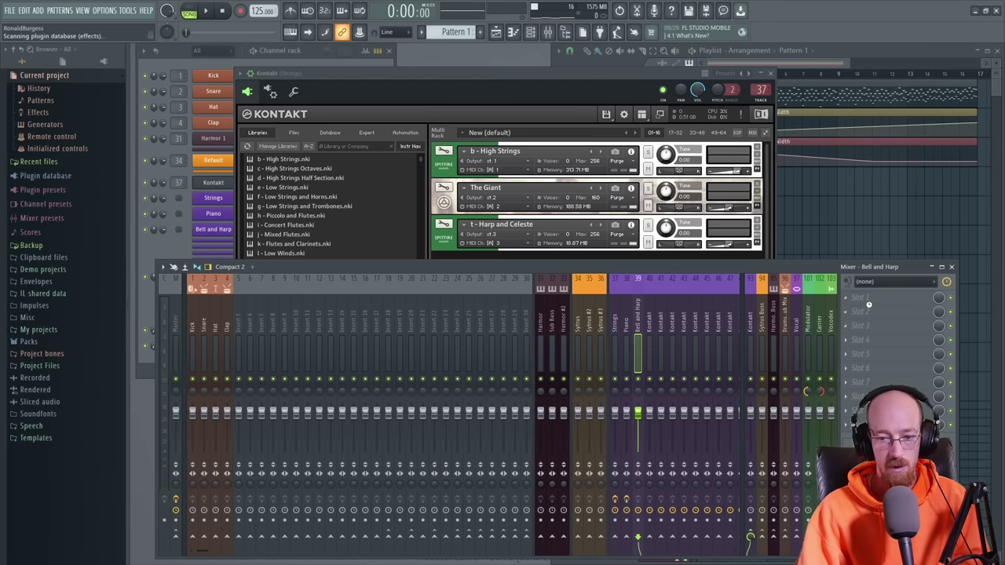
{"action": "key", "text": "F8"}
- Load Stereoizer3 onto the Bell and Harp track and narrow its ITD width from both sides
{"action": "type", "text": "ste"}
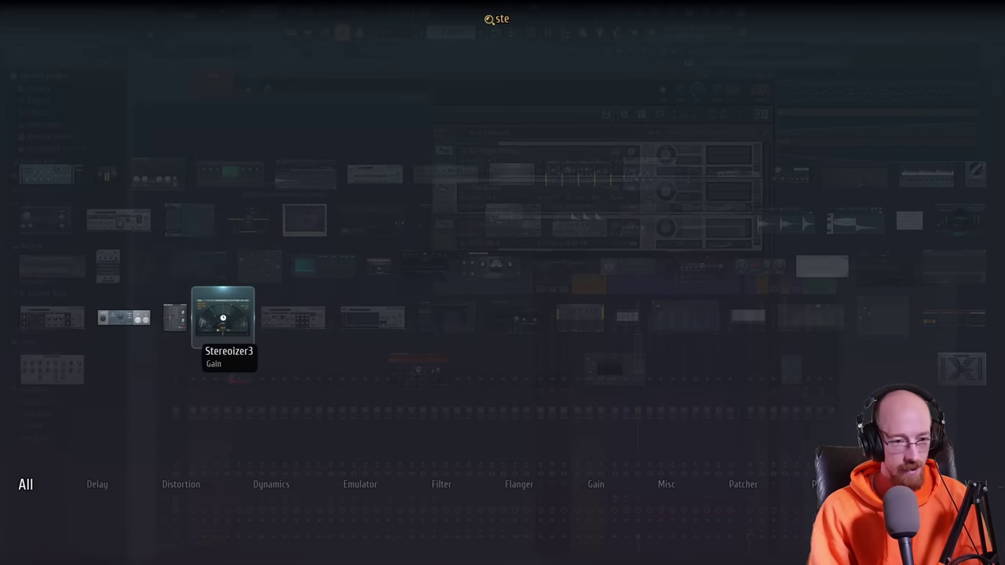
{"action": "left_click", "coordinate": [223, 317]}
{"action": "left_click_drag", "start_coordinate": [223, 150], "coordinate": [297, 130]}
{"action": "left_click_drag", "start_coordinate": [358, 139], "coordinate": [328, 135]}
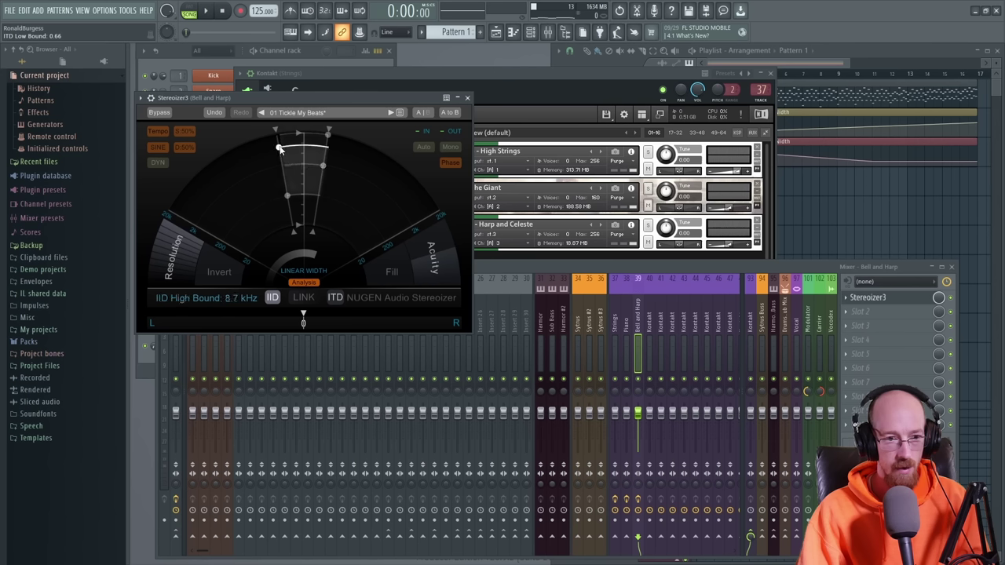
- Raise the IID low bound, cut resolution from 10 to 5 and acuity to 29%, then audition
{"action": "left_click_drag", "start_coordinate": [288, 195], "coordinate": [286, 190]}
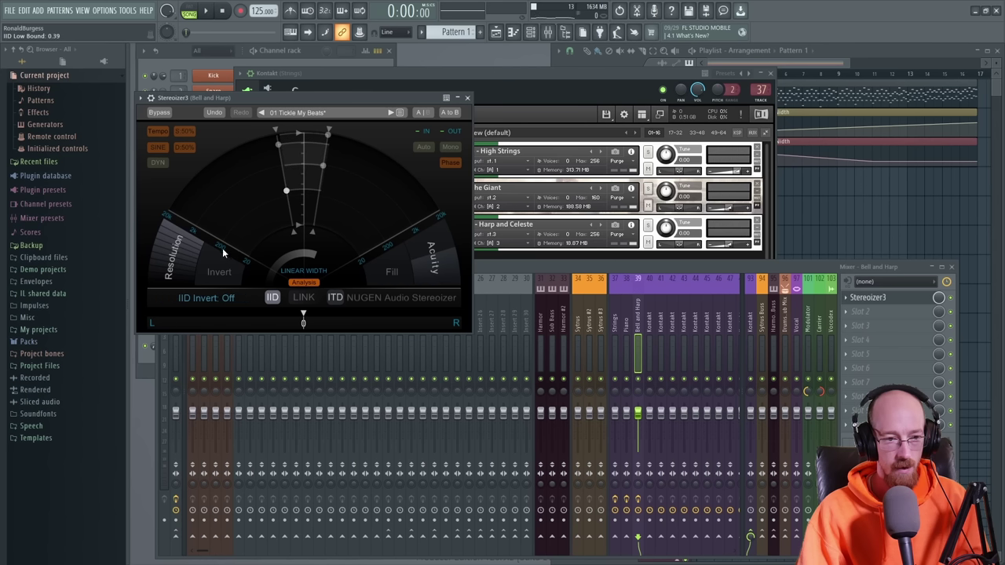
{"action": "left_click_drag", "start_coordinate": [170, 263], "coordinate": [150, 373]}
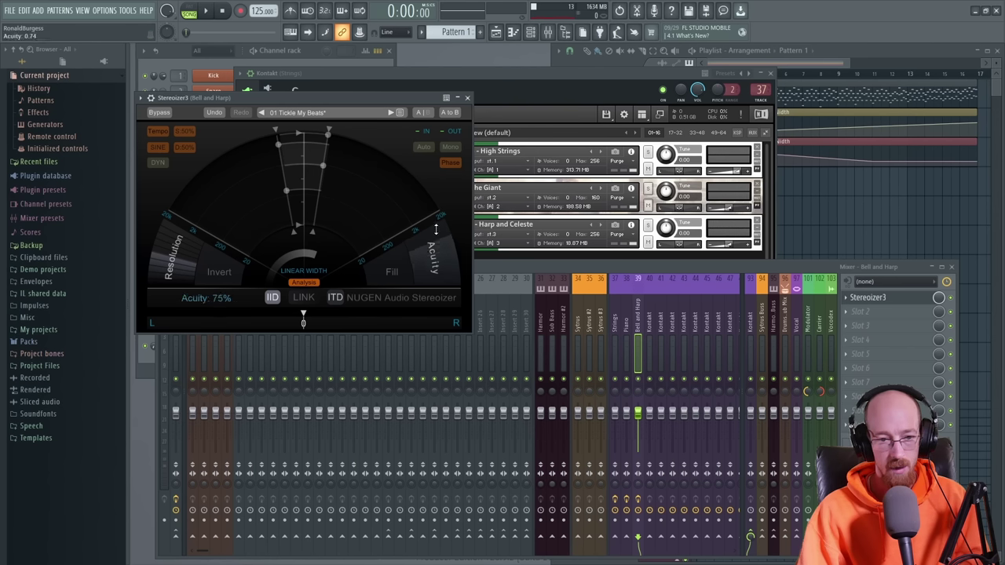
{"action": "left_click_drag", "start_coordinate": [436, 229], "coordinate": [449, 276]}
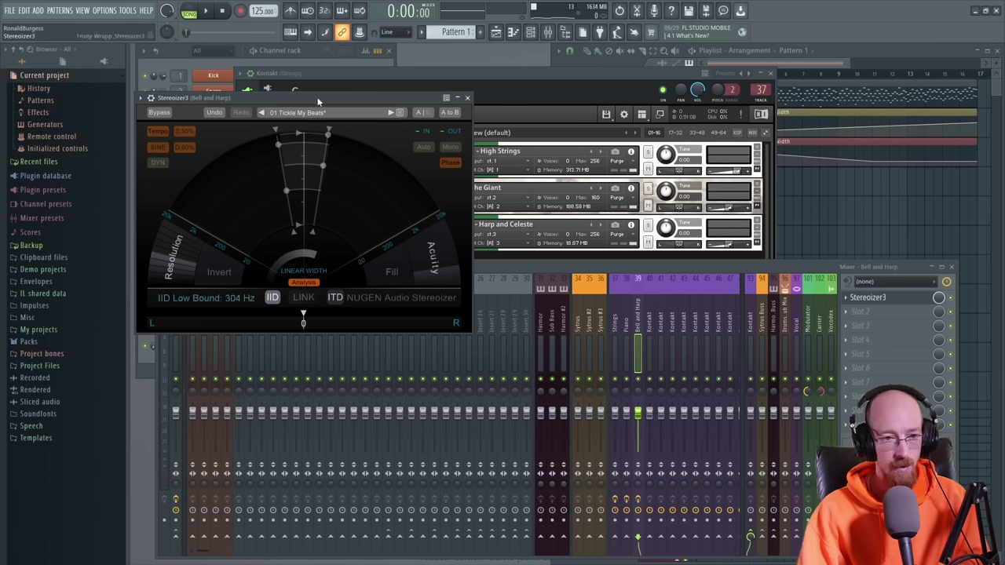
{"action": "key", "text": "space"}
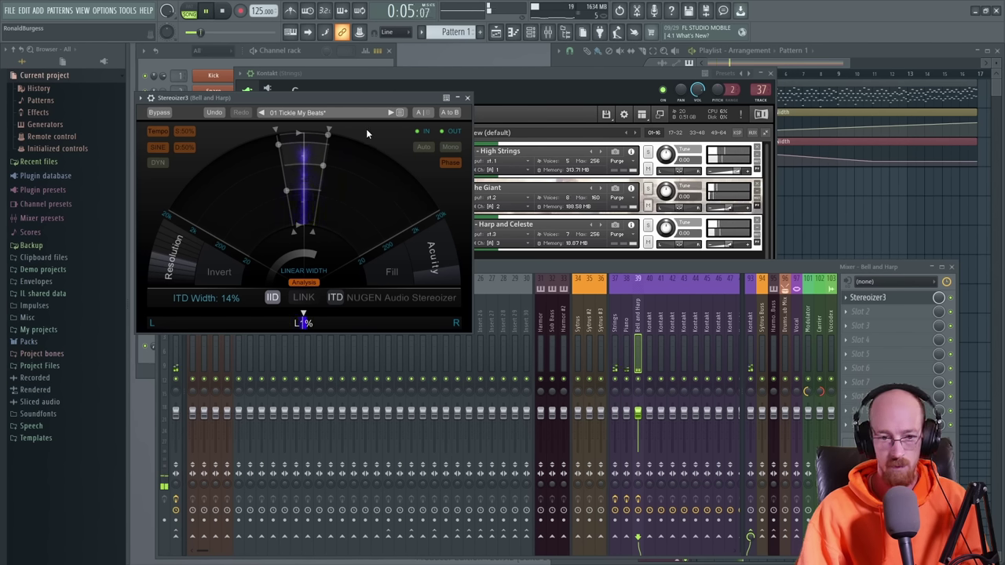
{"action": "left_click", "coordinate": [468, 98]}
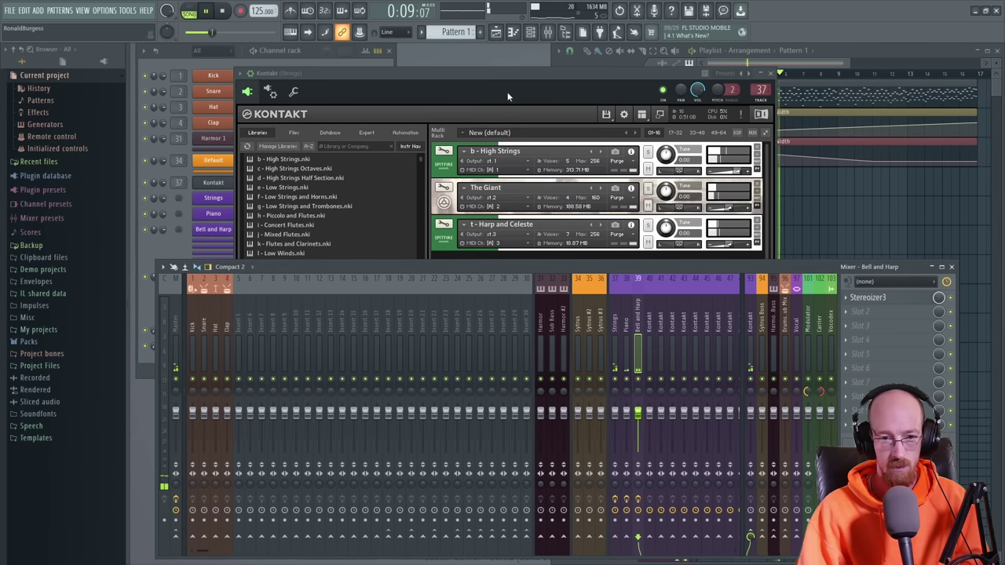
- Stop playback and copy the Strings channel's notes
{"action": "left_click", "coordinate": [509, 96]}
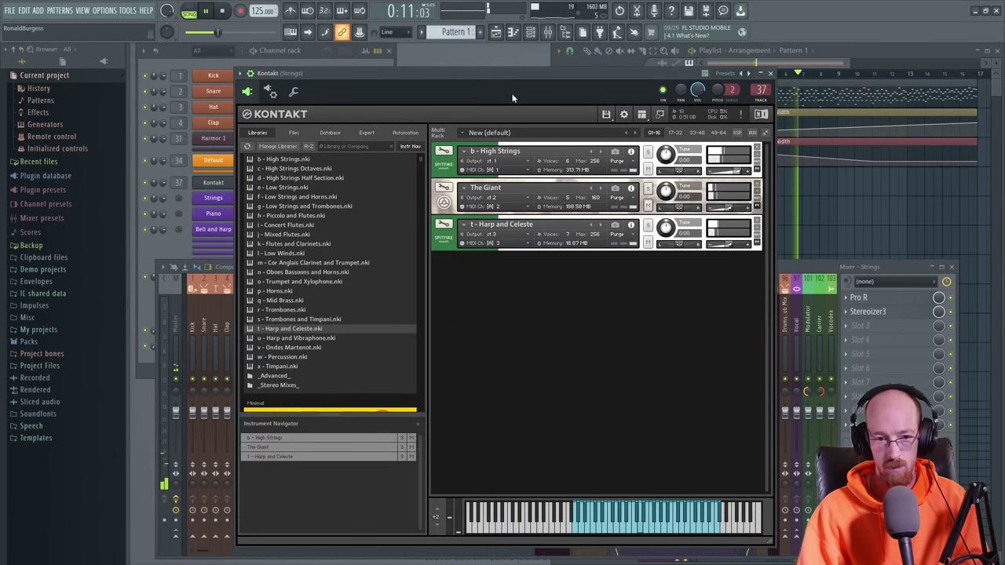
{"action": "key", "text": "space"}
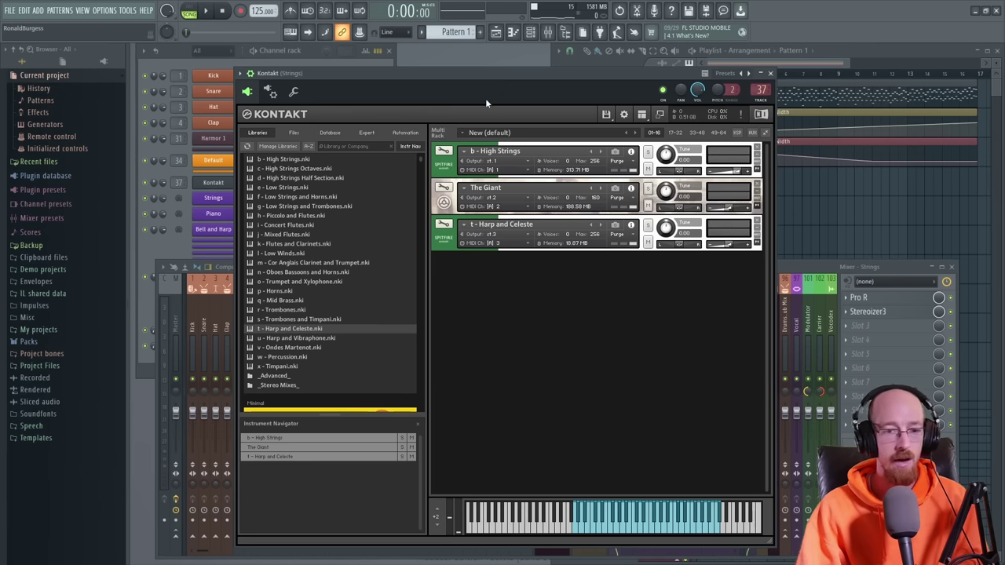
{"action": "left_click", "coordinate": [163, 249]}
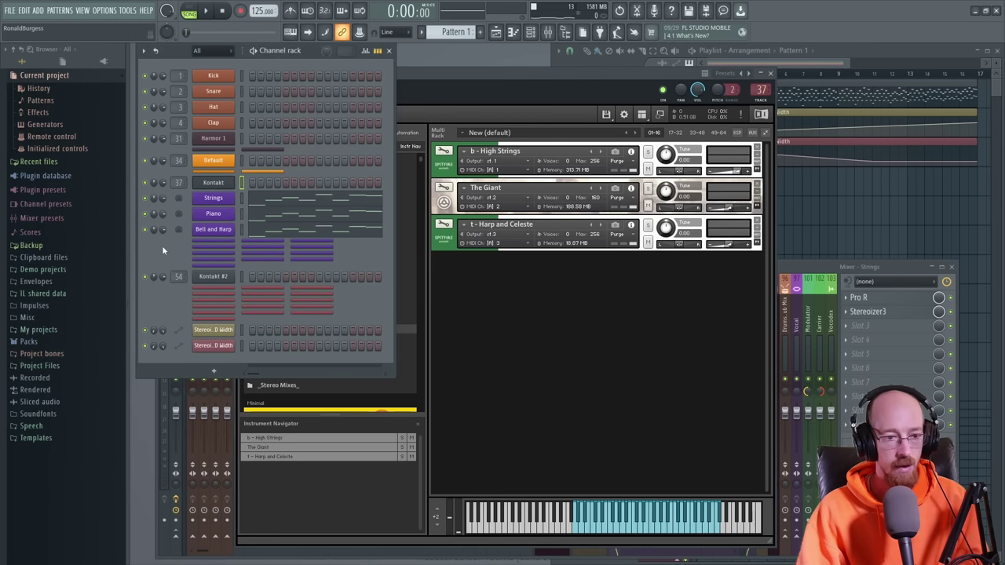
{"action": "right_click", "coordinate": [211, 202]}
{"action": "left_click", "coordinate": [350, 210]}
- Paste the Strings notes into Harmor 1 and bring up its mixer track
{"action": "right_click", "coordinate": [213, 138]}
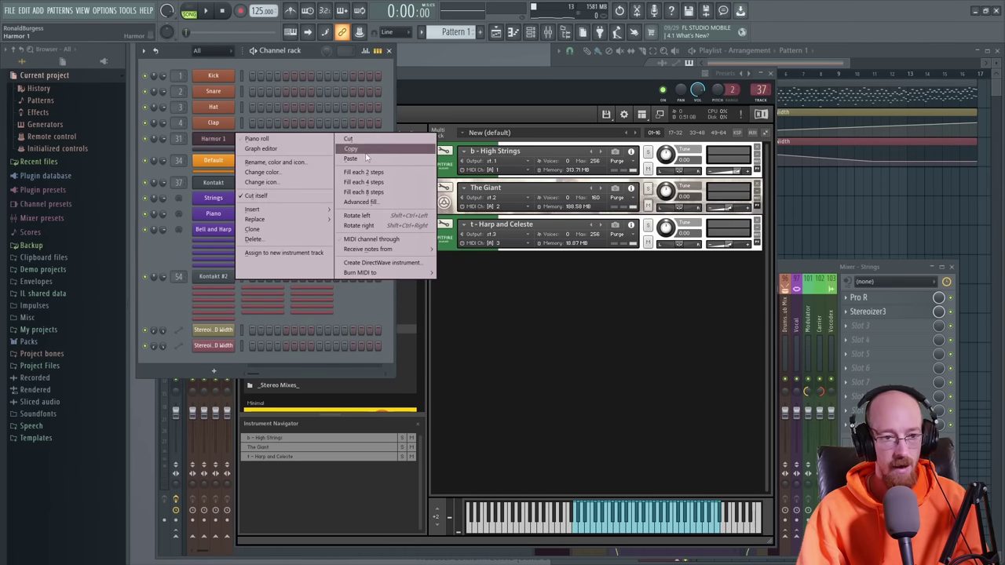
{"action": "left_click", "coordinate": [361, 158]}
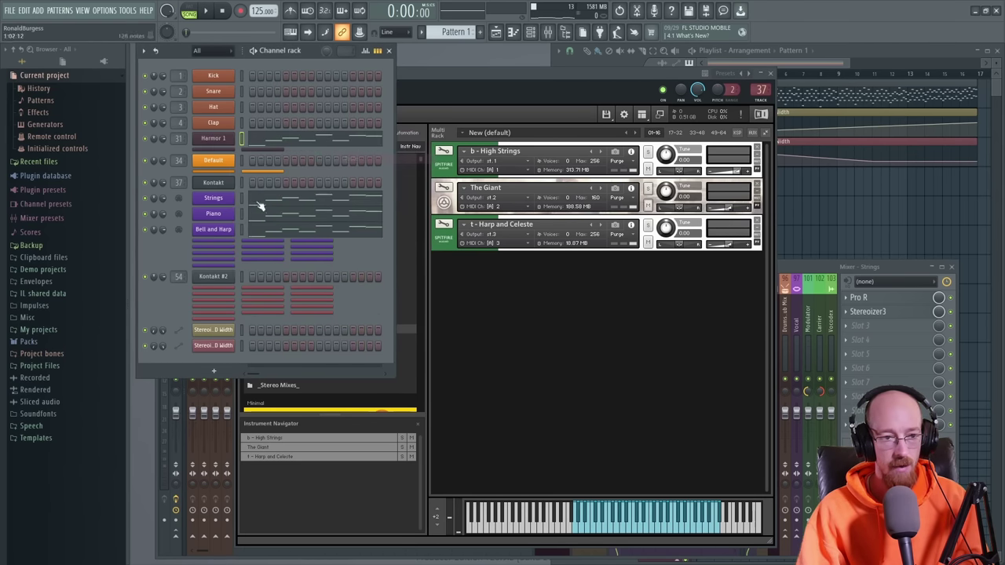
{"action": "left_click", "coordinate": [228, 141]}
{"action": "key", "text": "F9"}
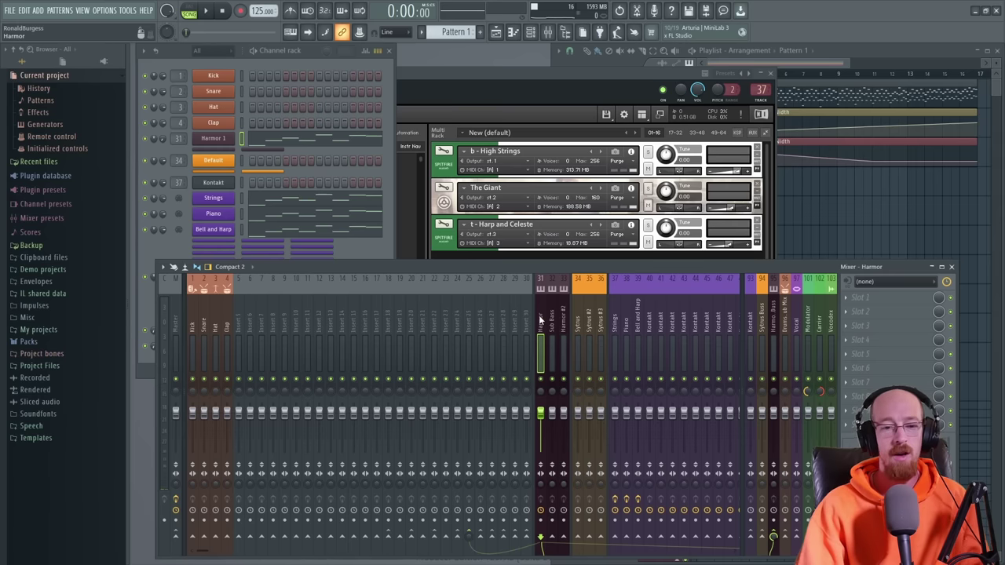
- Solo the Harmor mixer track and, while playing, narrow its Stereoizer3 IID width to 42%
{"action": "right_click", "coordinate": [541, 380]}
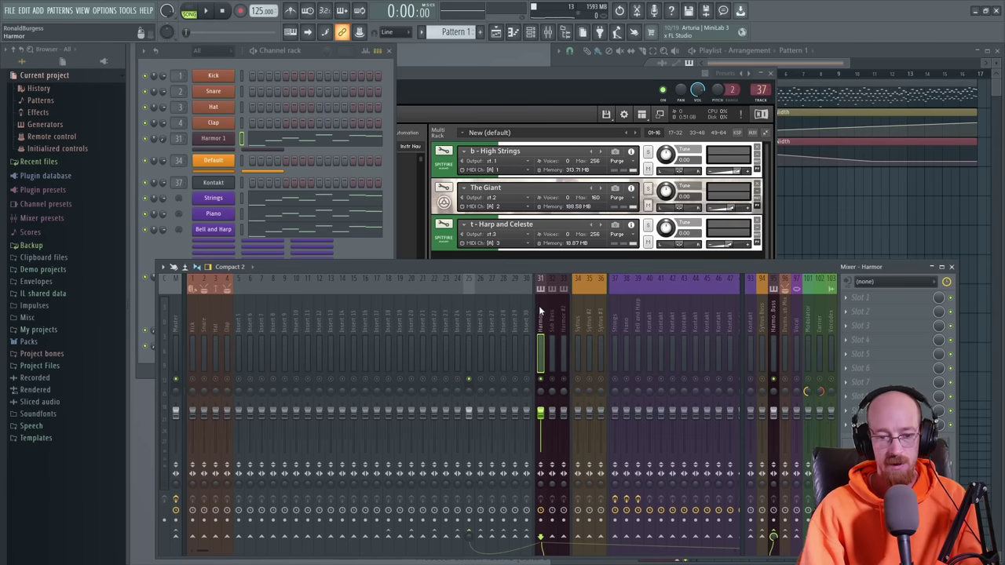
{"action": "key", "text": "space"}
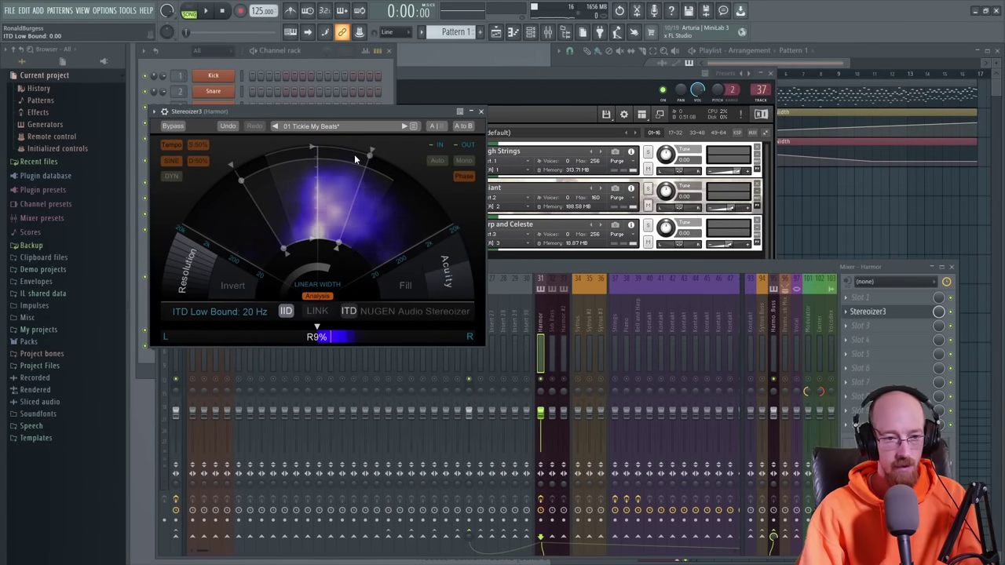
{"action": "left_click_drag", "start_coordinate": [241, 184], "coordinate": [236, 149]}
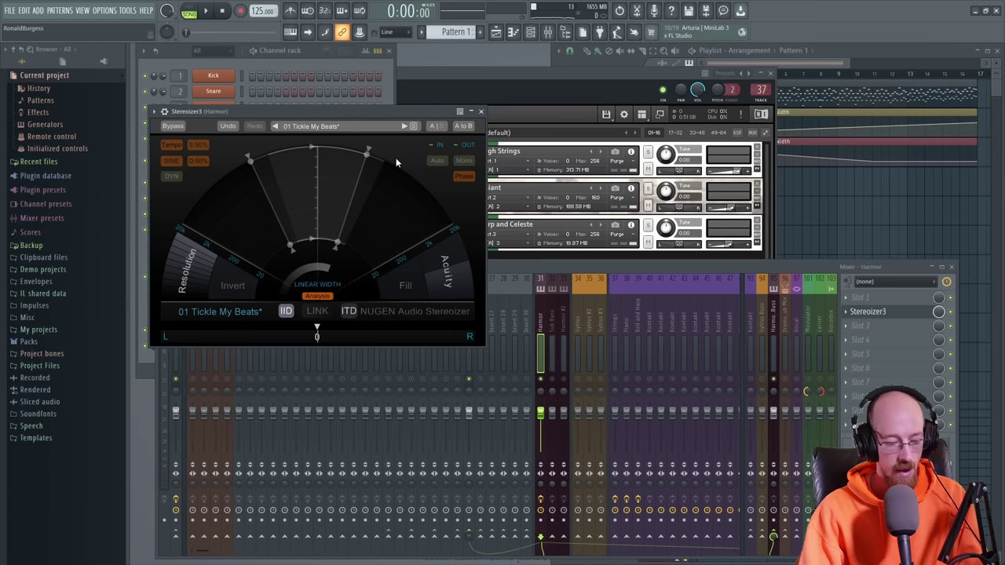
{"action": "left_click", "coordinate": [155, 112]}
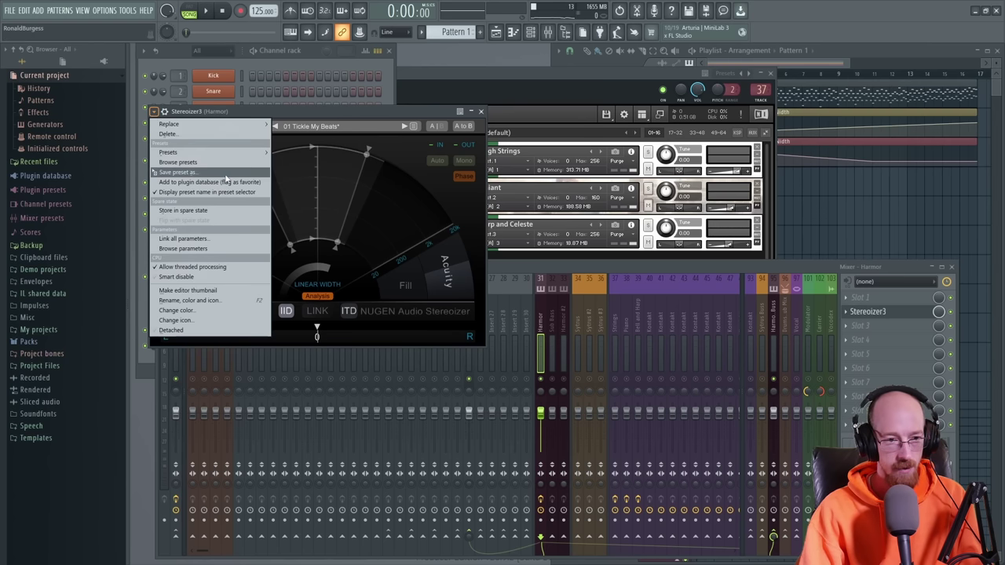
- Create automation clips for the Harmor Stereoizer3's ITD Width and IID Width parameters
{"action": "left_click", "coordinate": [238, 247]}
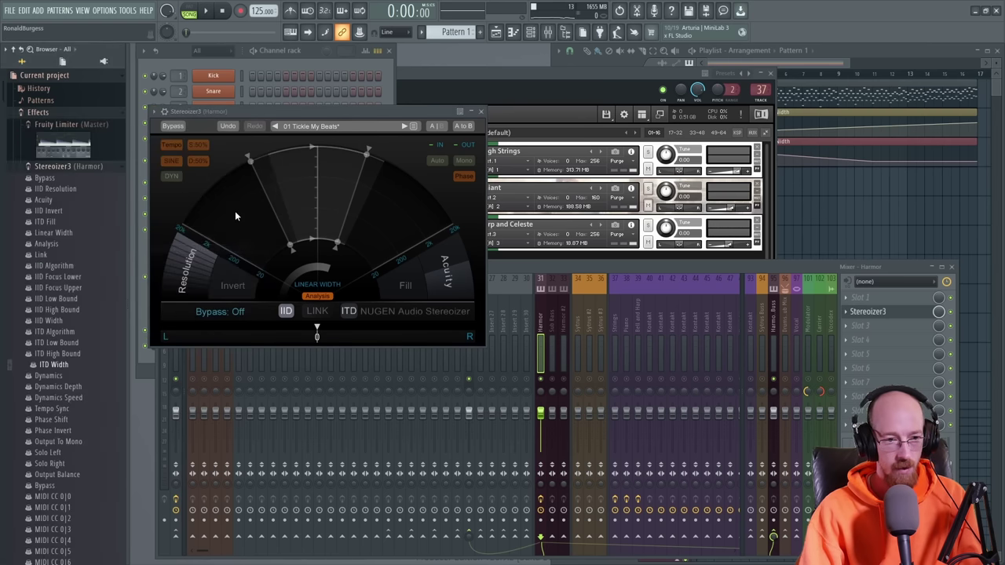
{"action": "left_click", "coordinate": [68, 365]}
{"action": "left_click", "coordinate": [155, 112]}
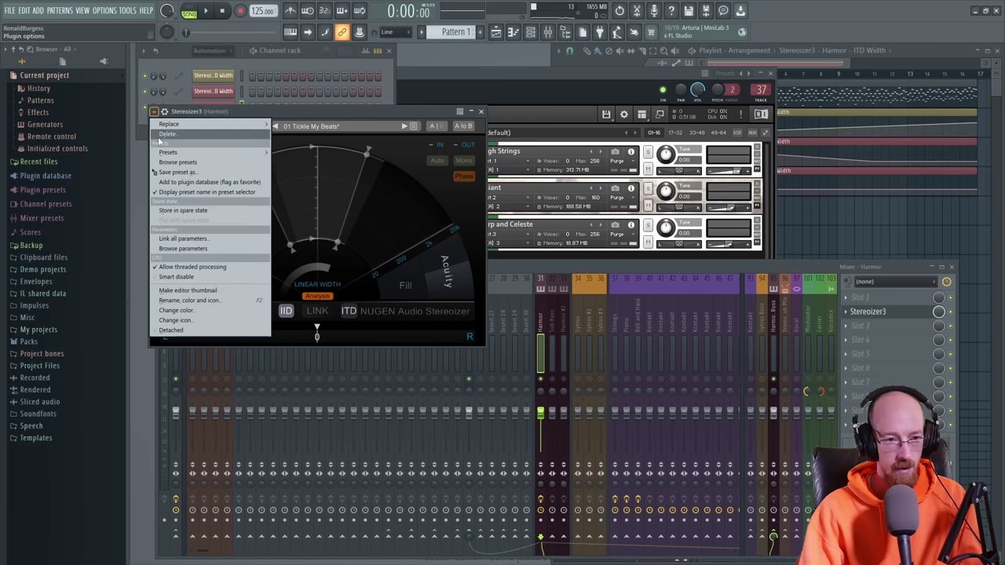
{"action": "left_click", "coordinate": [184, 249]}
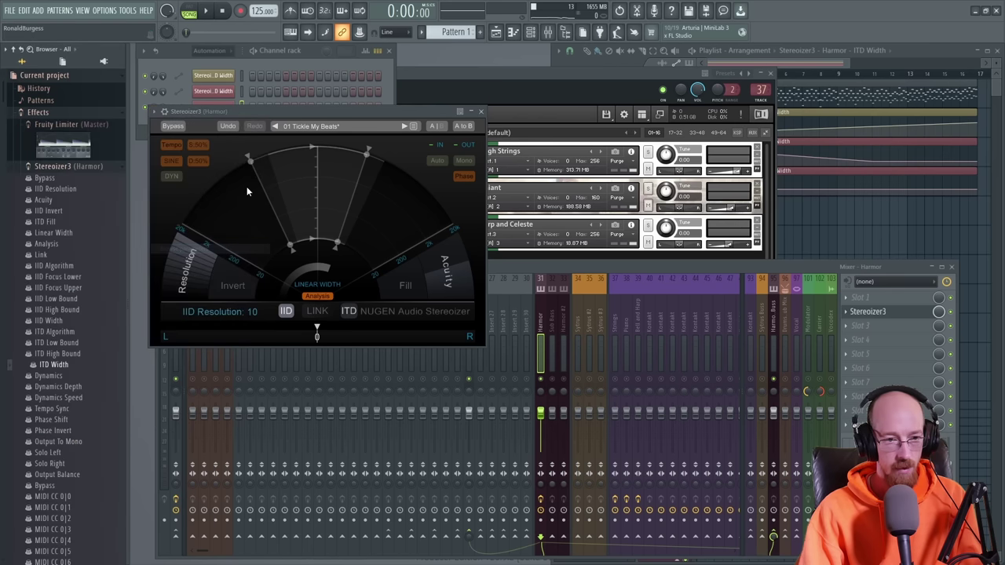
{"action": "left_click_drag", "start_coordinate": [248, 157], "coordinate": [255, 158]}
{"action": "right_click", "coordinate": [58, 317]}
{"action": "left_click", "coordinate": [94, 375]}
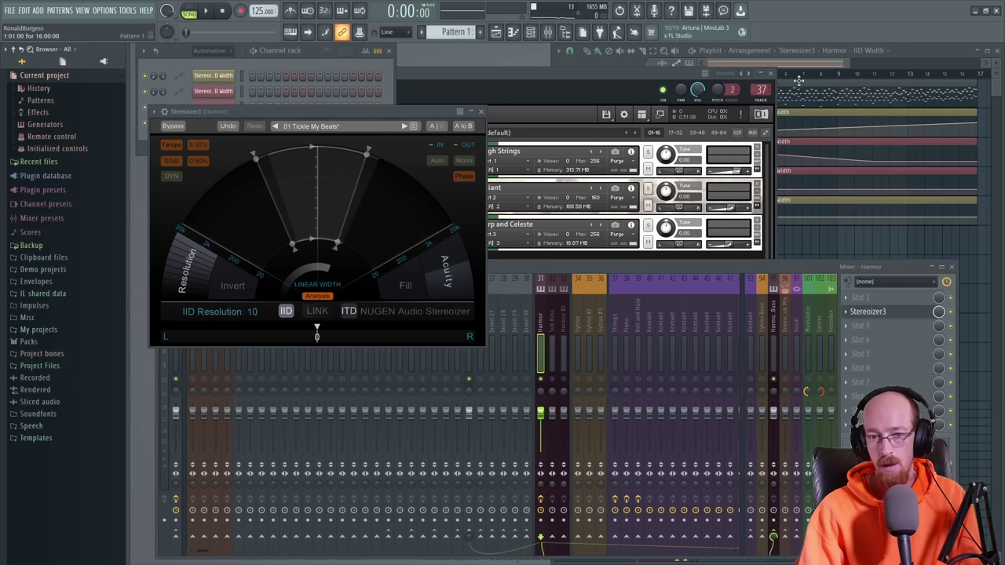
- Shape both Width automation curves into a mid-song peak and play the song to hear them
{"action": "key", "text": "F5"}
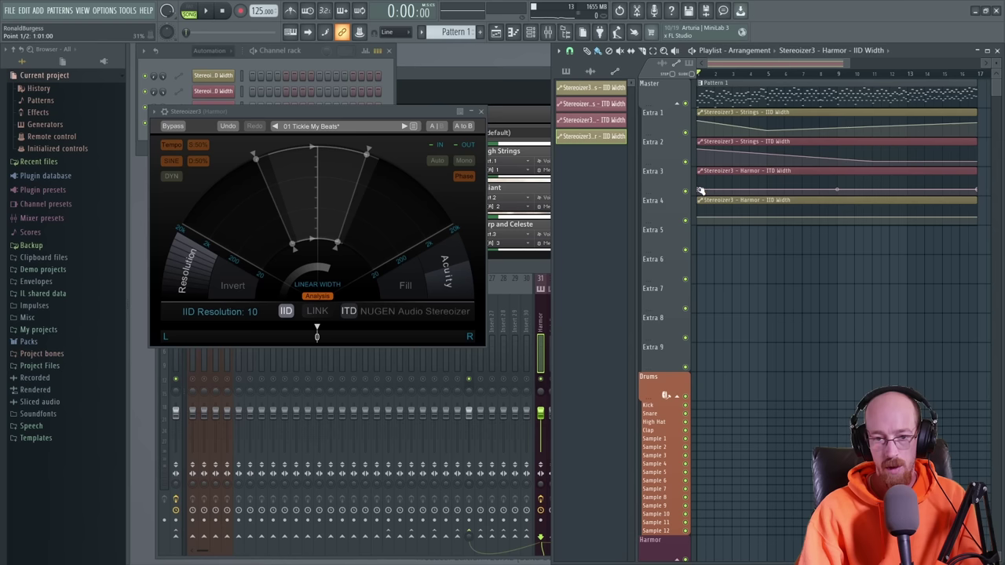
{"action": "left_click", "coordinate": [700, 191]}
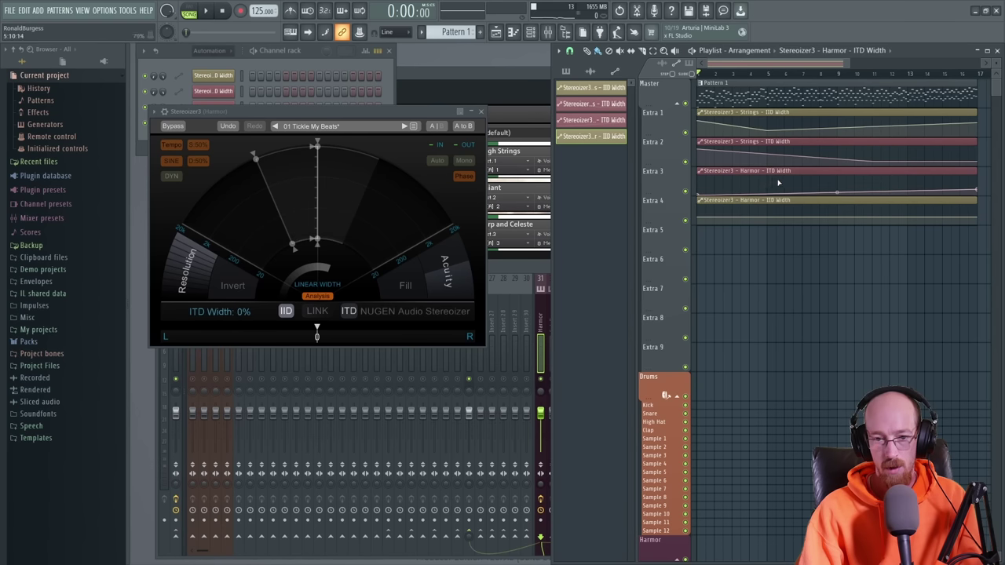
{"action": "left_click_drag", "start_coordinate": [837, 191], "coordinate": [838, 176]}
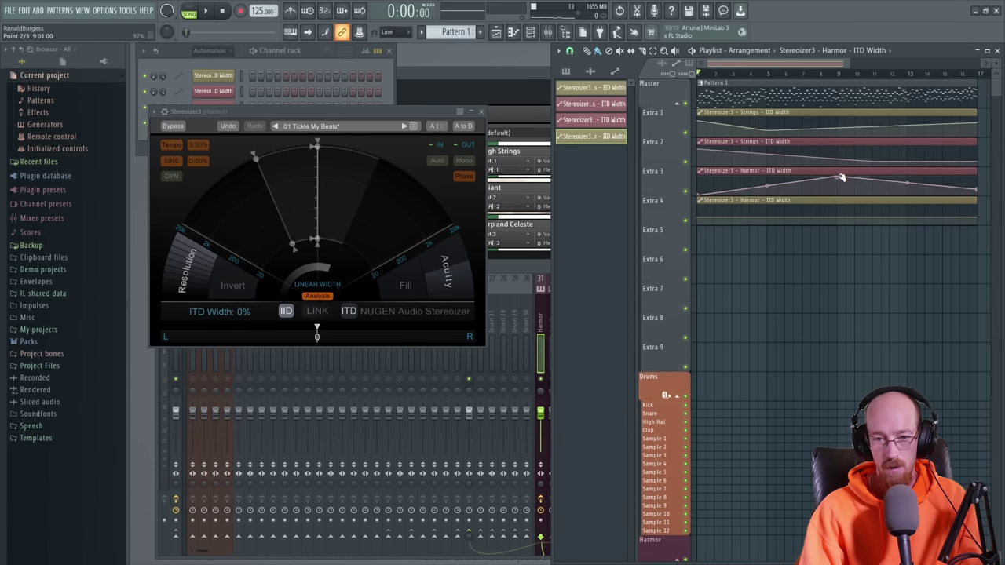
{"action": "left_click_drag", "start_coordinate": [837, 217], "coordinate": [842, 204]}
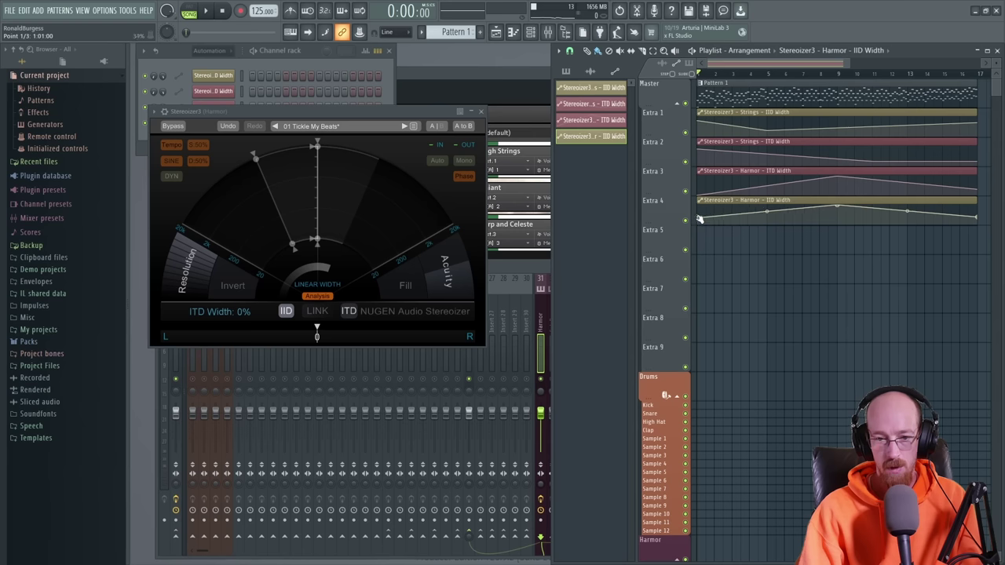
{"action": "key", "text": "space"}
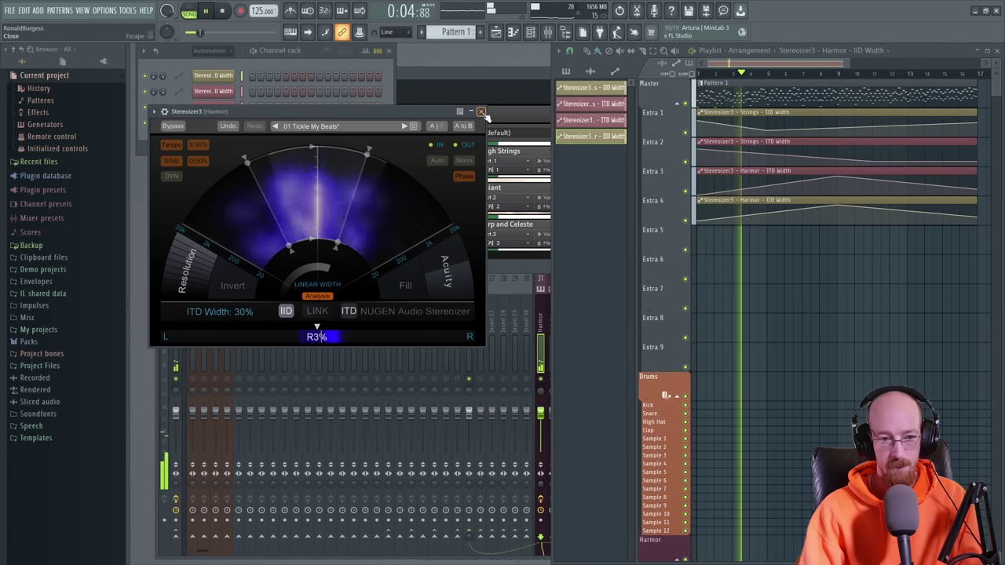
{"action": "left_click", "coordinate": [482, 112]}
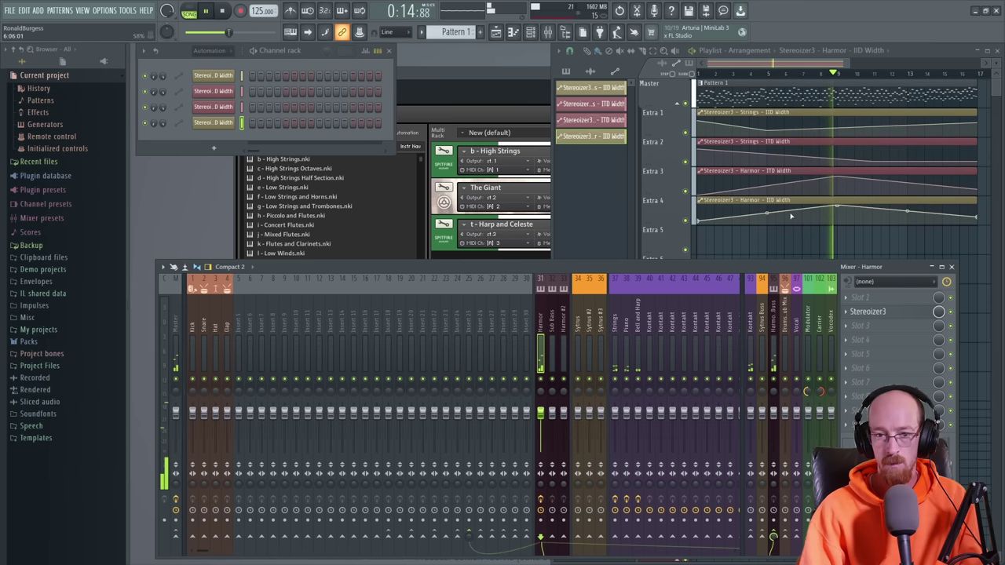
{"action": "key", "text": "space"}
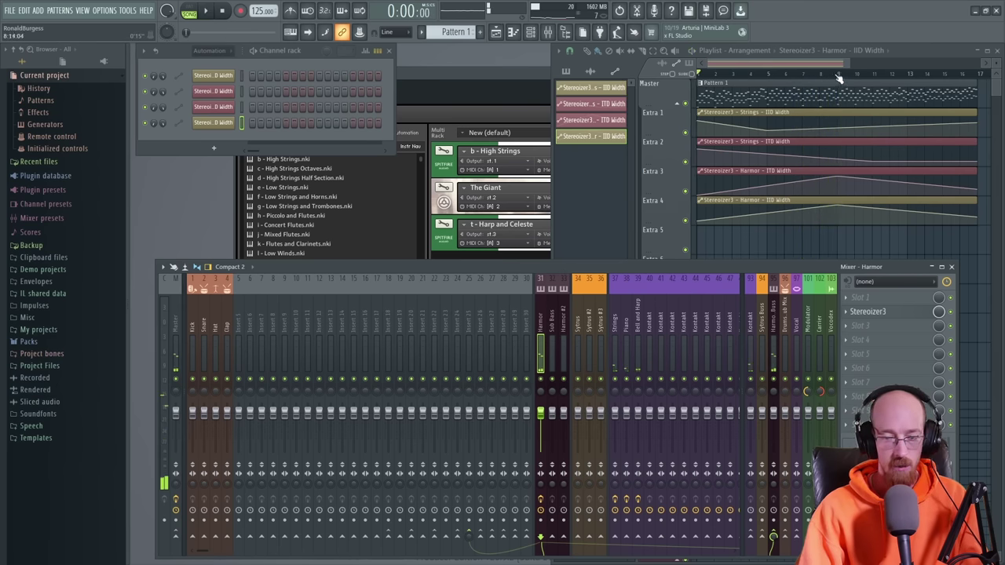
- While playing mid-song, set the Choir's Stereoizer3 ITD width to 40% and lower its low bound near 381 Hz
{"action": "left_click", "coordinate": [839, 76]}
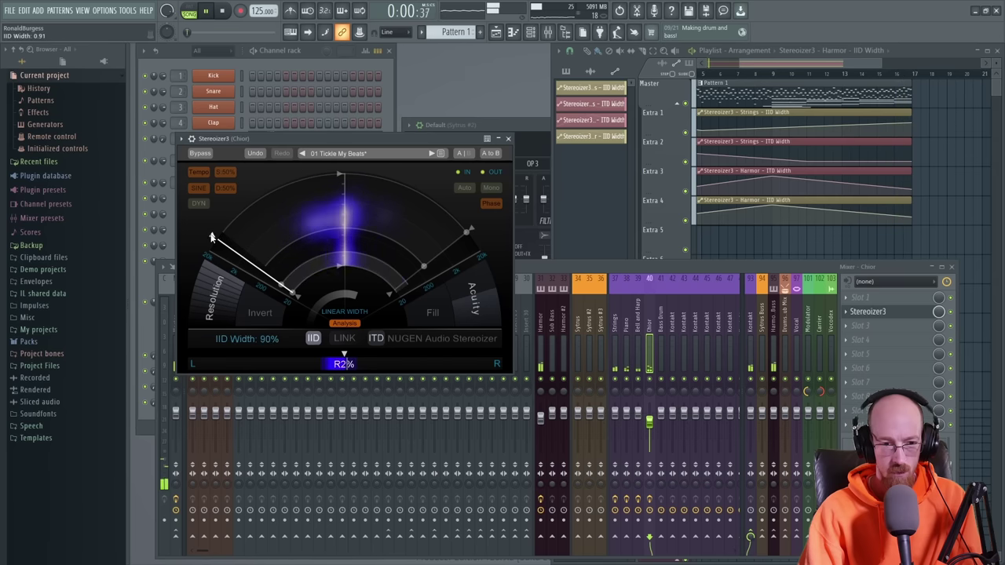
{"action": "left_click_drag", "start_coordinate": [459, 227], "coordinate": [403, 196]}
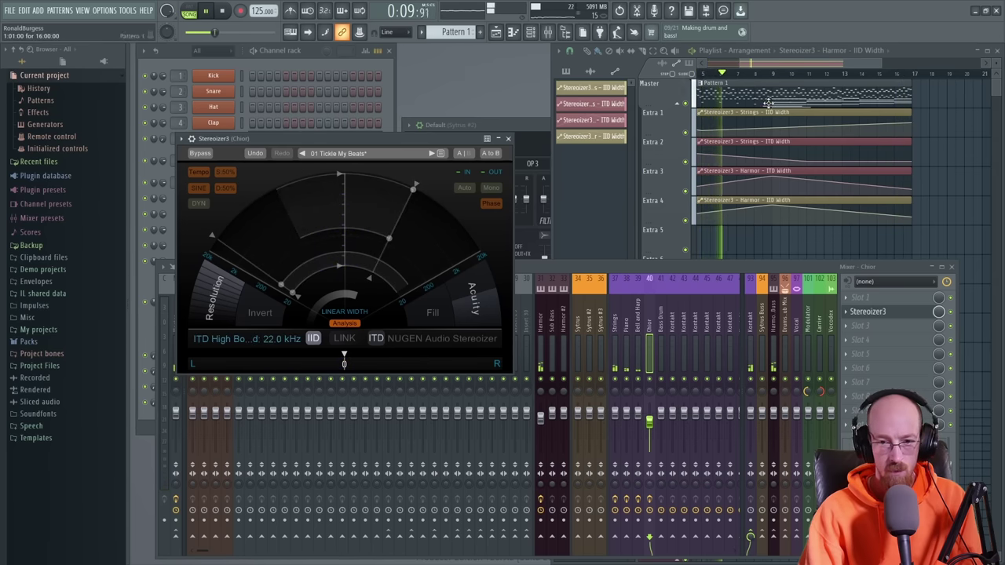
{"action": "left_click", "coordinate": [752, 77]}
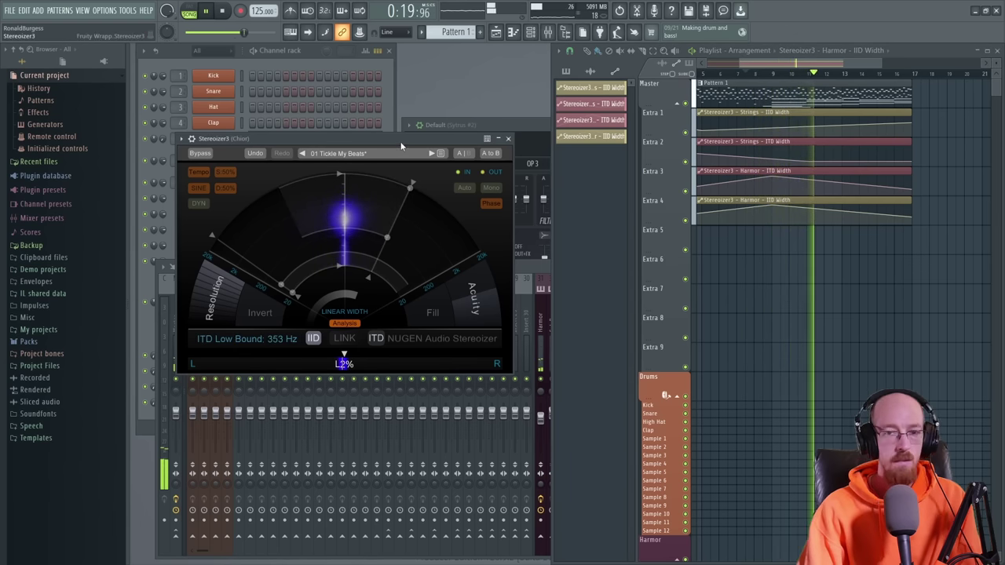
{"action": "key", "text": "space"}
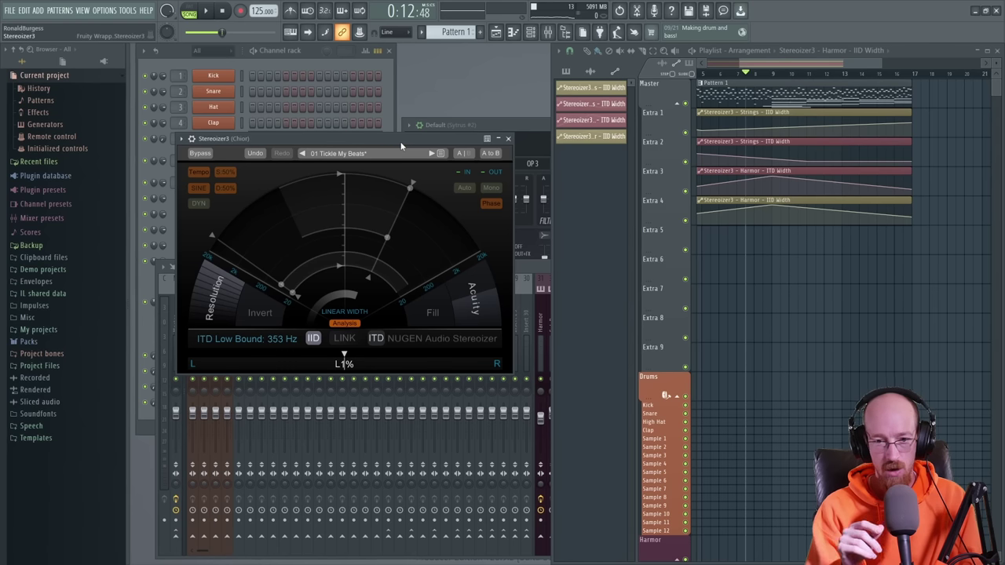
{"action": "key", "text": "space"}
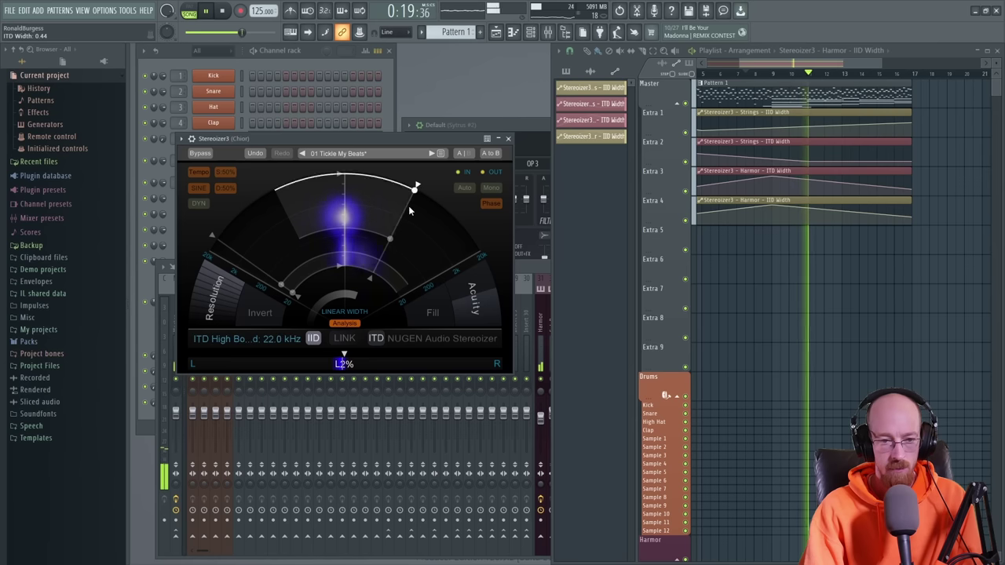
{"action": "mouse_move", "coordinate": [393, 233]}
{"action": "left_mouse_down"}
{"action": "mouse_move", "coordinate": [382, 259]}
{"action": "mouse_move", "coordinate": [389, 241]}
{"action": "left_mouse_up"}
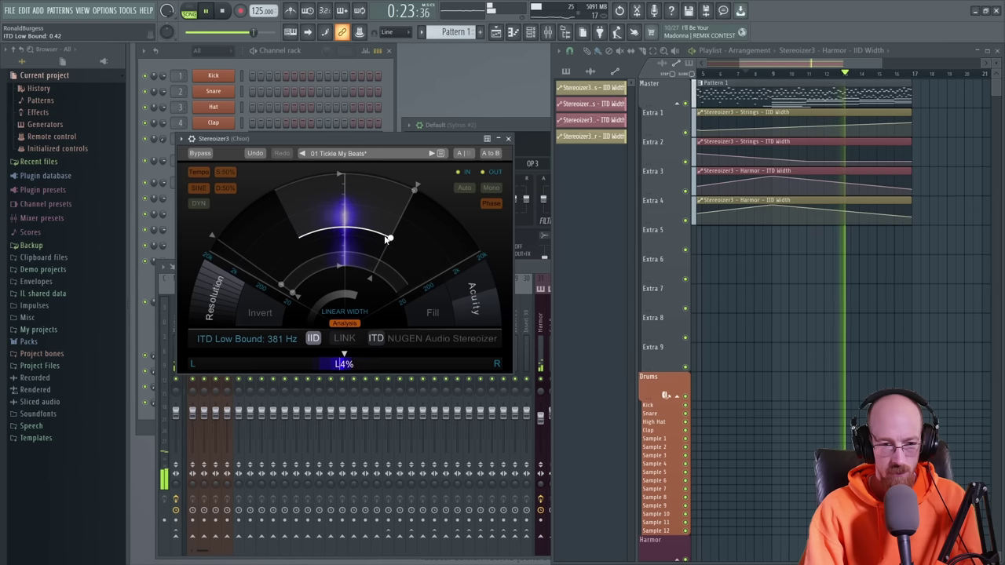
{"action": "left_click_drag", "start_coordinate": [414, 188], "coordinate": [409, 183]}
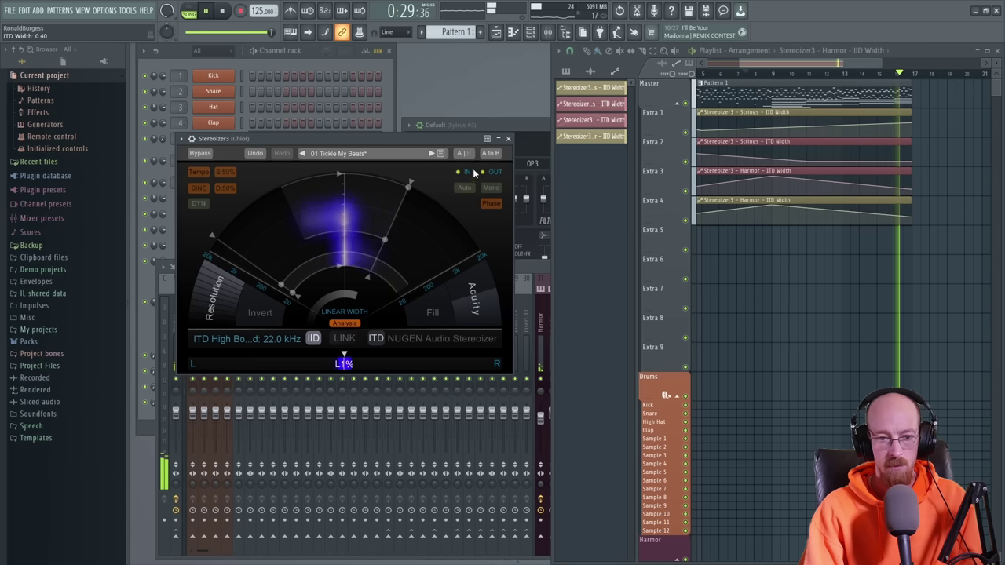
{"action": "left_click", "coordinate": [509, 139]}
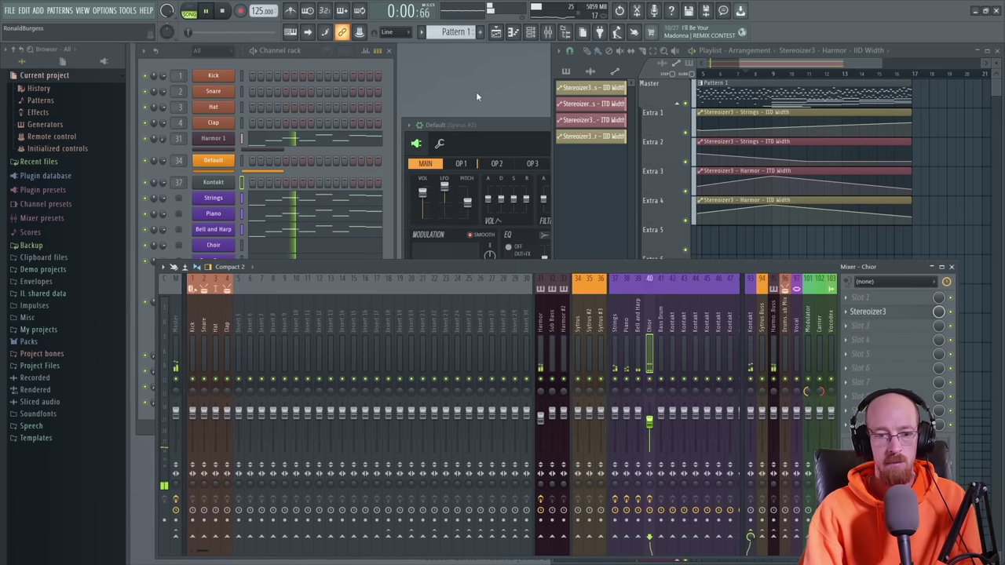
- Stop playback and review the playlist, mixer, channel rack and automation clips
{"action": "key", "text": "space"}
{"action": "left_click", "coordinate": [813, 78]}
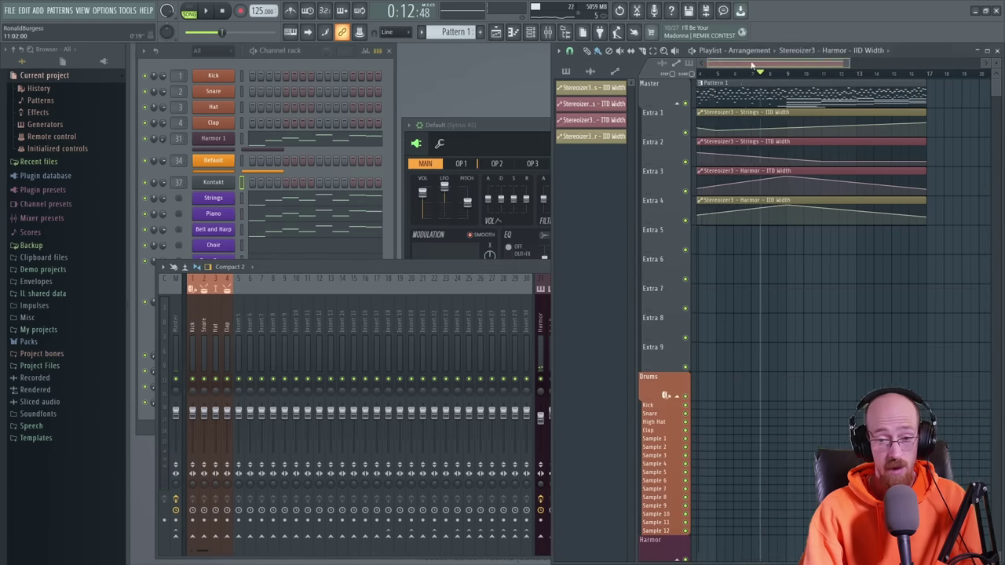
{"action": "scroll", "coordinate": [780, 161], "scroll_direction": "down", "scroll_amount": 3}
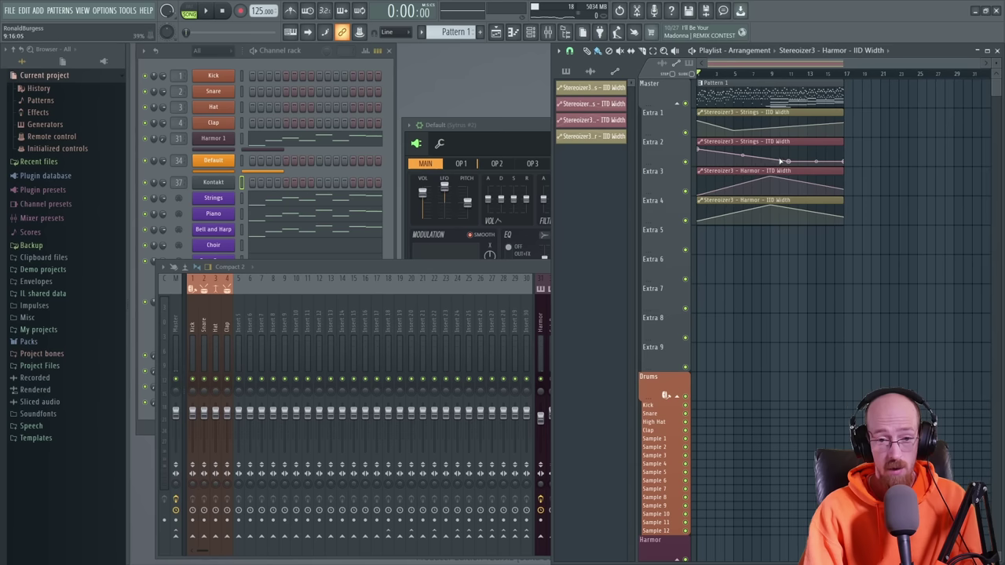
{"action": "left_click", "coordinate": [470, 272]}
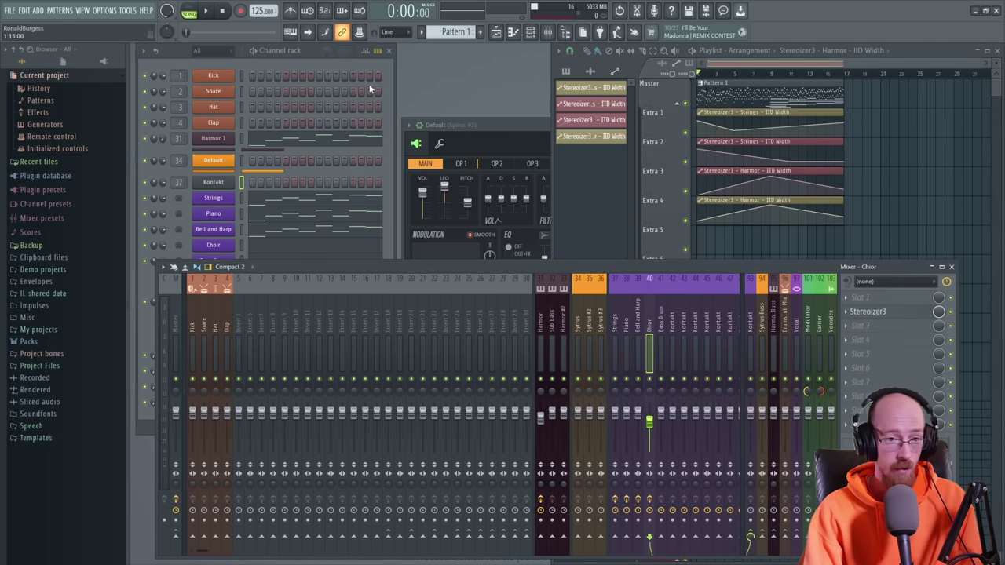
{"action": "left_click", "coordinate": [316, 241]}
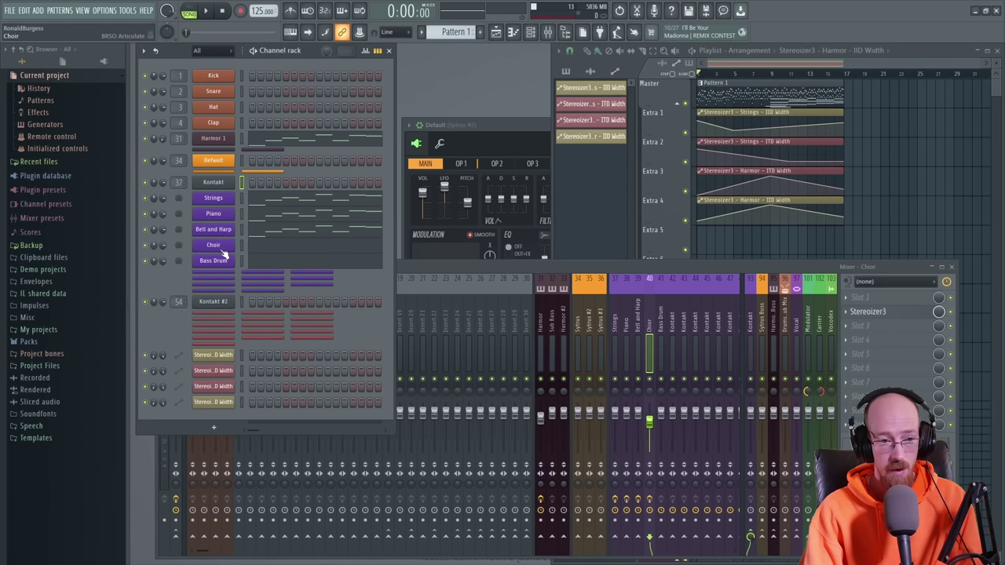
{"action": "left_click", "coordinate": [782, 66]}
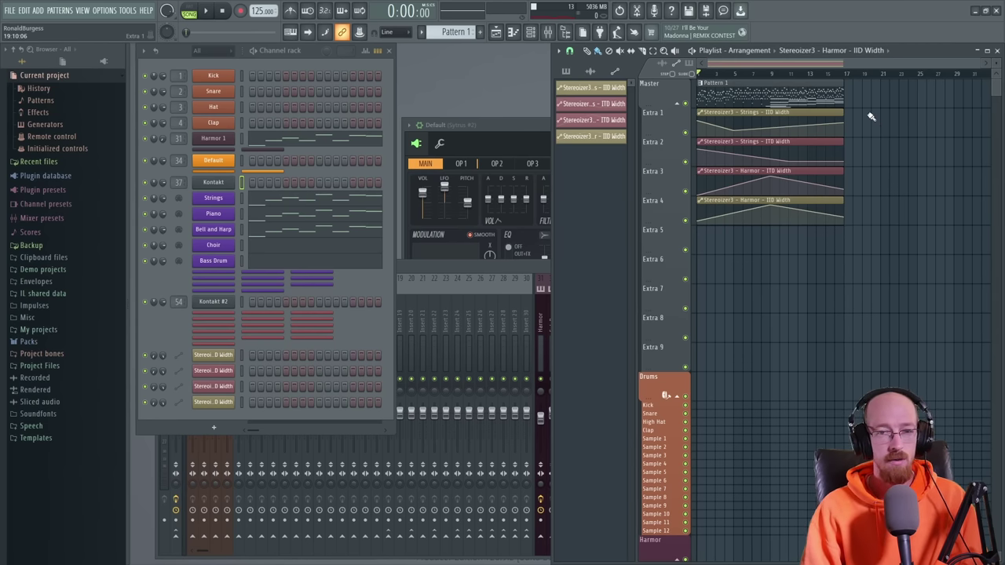
- Open the Choir track's Stereoizer3 and bring up its Mix level options
{"action": "key", "text": "F9"}
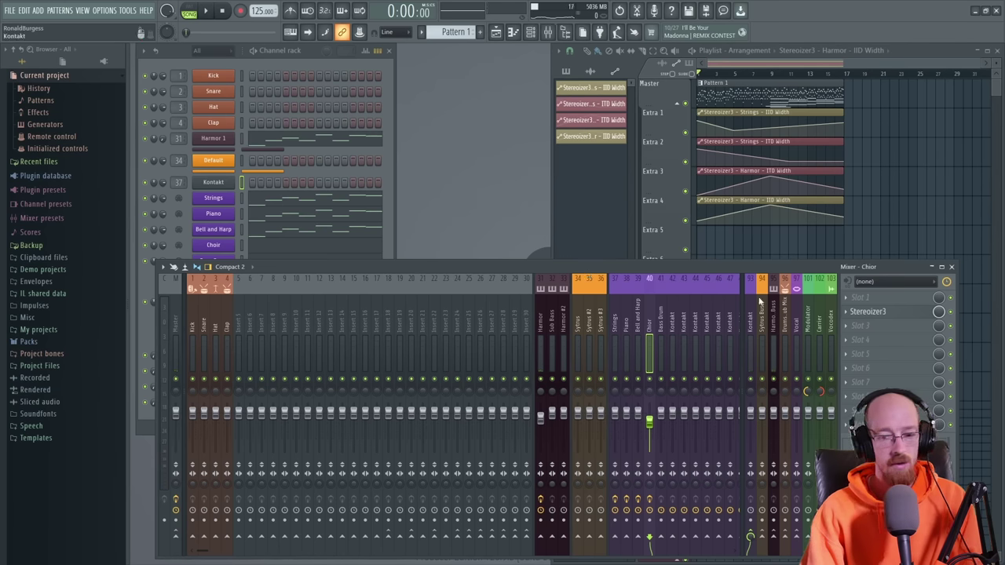
{"action": "left_click", "coordinate": [889, 317]}
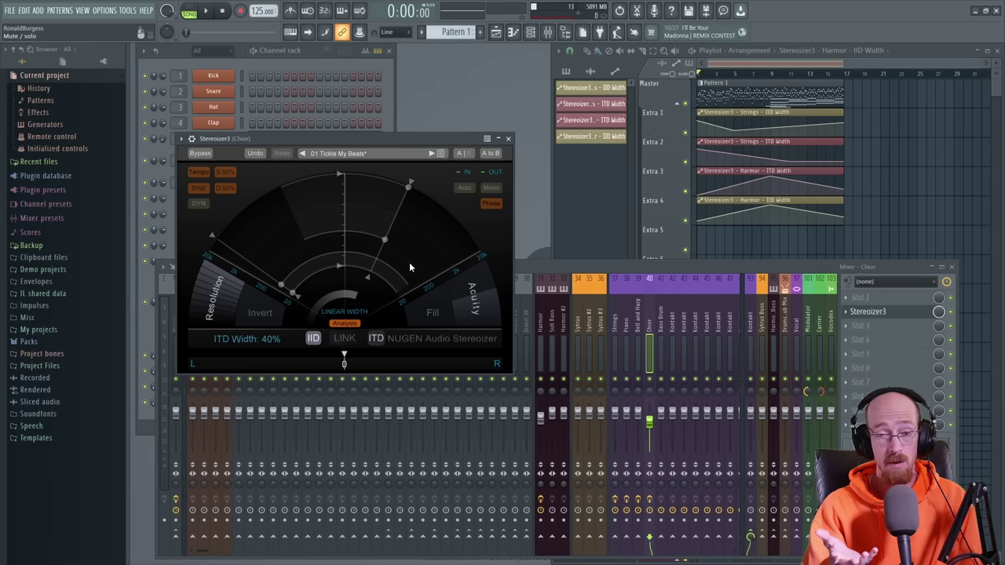
{"action": "right_click", "coordinate": [939, 312]}
- Create a Mix level automation clip for the Choir's Stereoizer3, close the plugin, and select the Master track
{"action": "left_click", "coordinate": [833, 256]}
{"action": "left_click", "coordinate": [812, 241]}
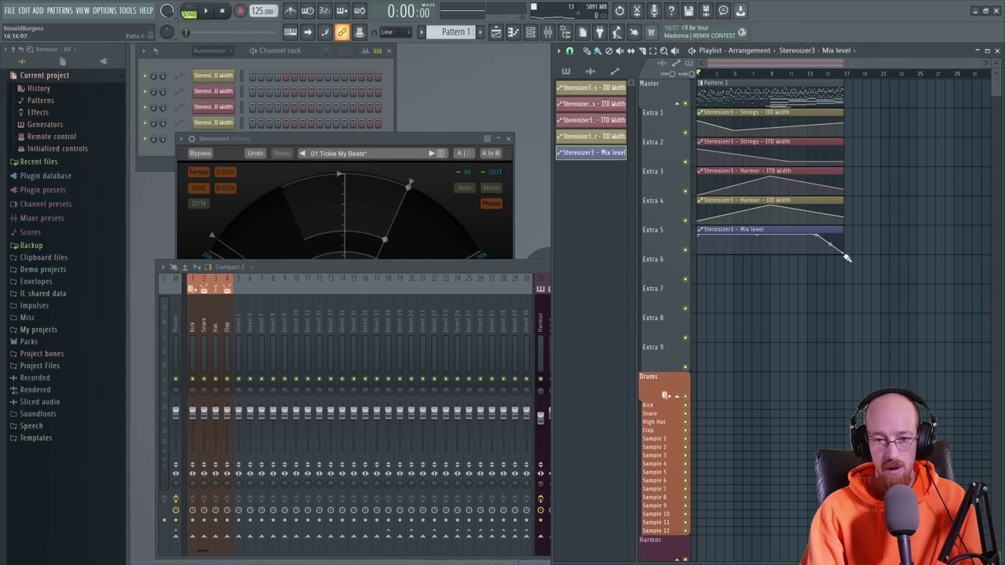
{"action": "left_click", "coordinate": [437, 144]}
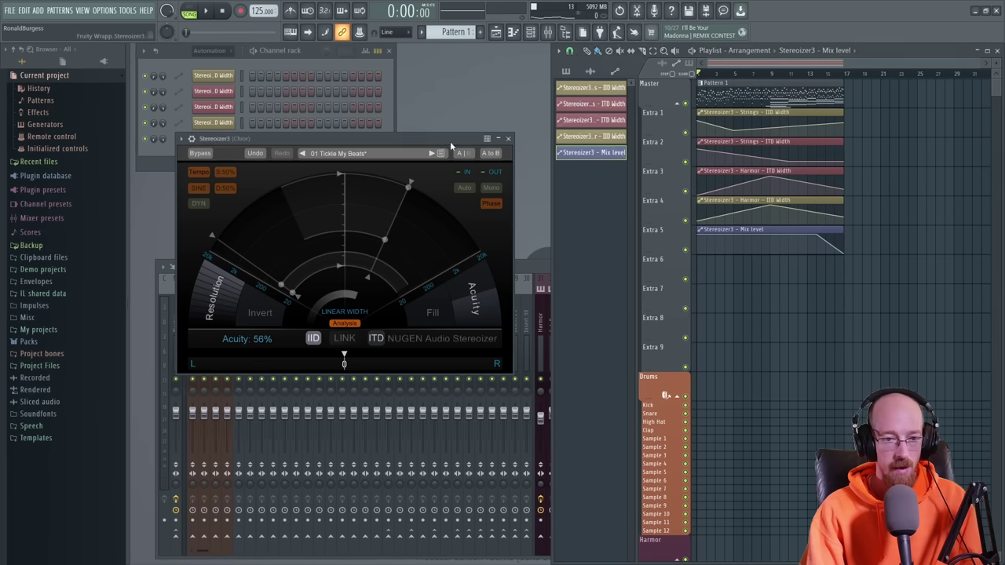
{"action": "left_click", "coordinate": [508, 138]}
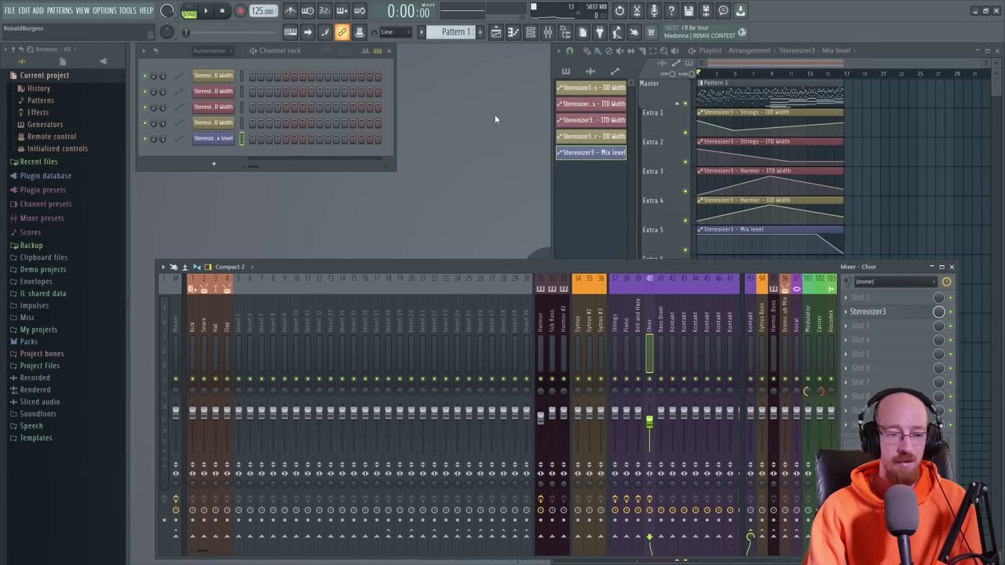
{"action": "left_click", "coordinate": [174, 335]}
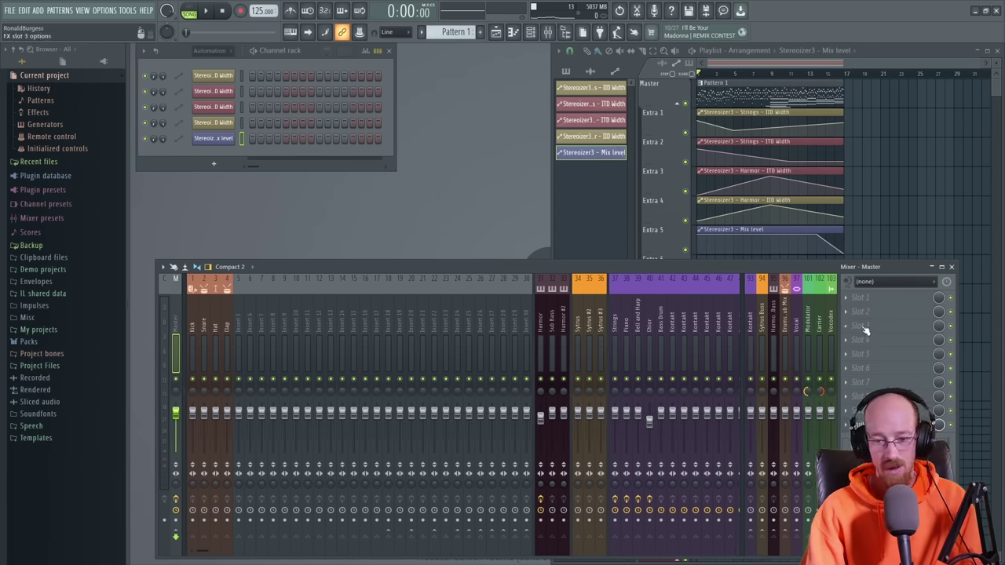
{"action": "left_click", "coordinate": [869, 387]}
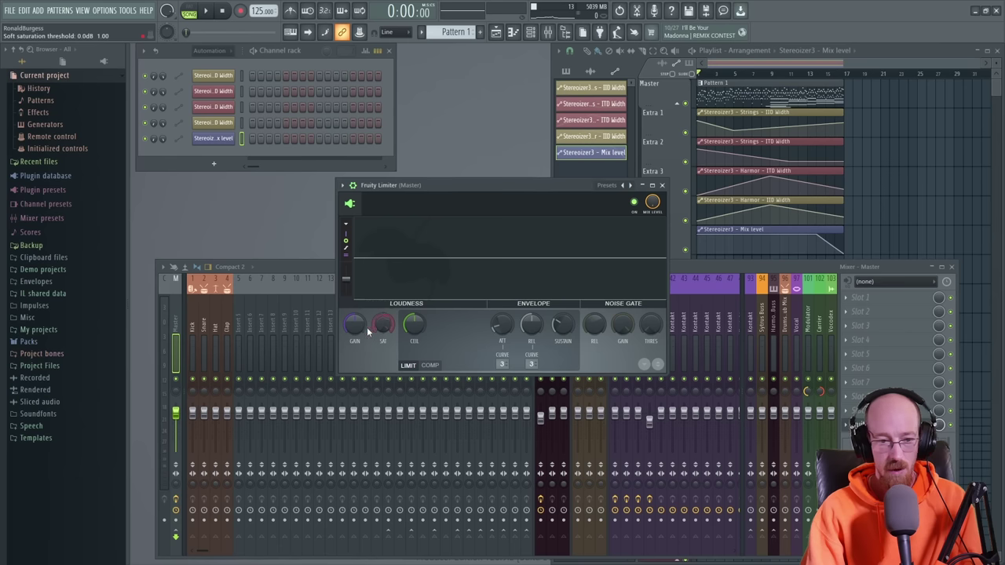
{"action": "key", "text": "space"}
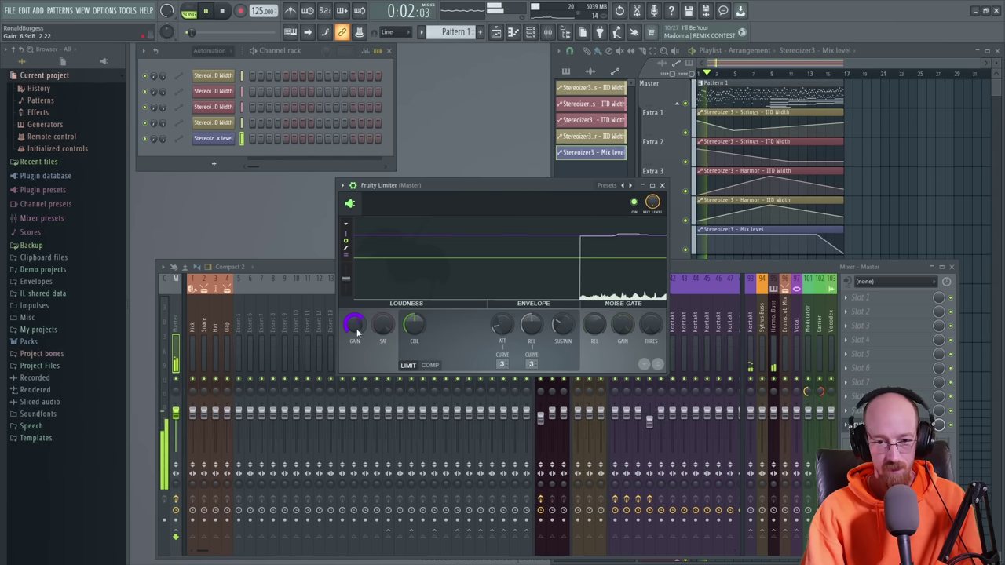
{"action": "left_click", "coordinate": [662, 185]}
{"action": "key", "text": "space"}
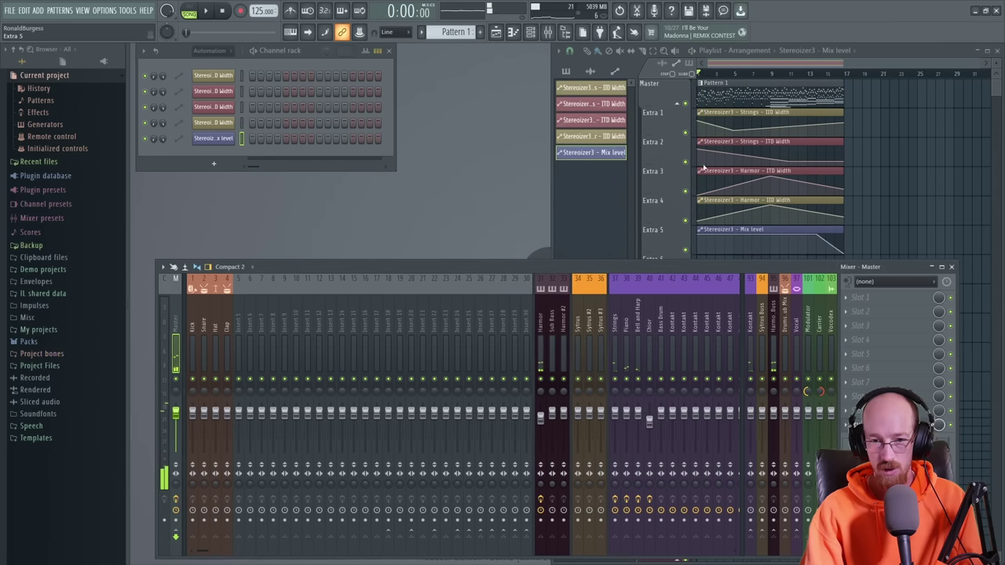
{"action": "left_click", "coordinate": [741, 79]}
{"action": "left_click", "coordinate": [310, 279]}
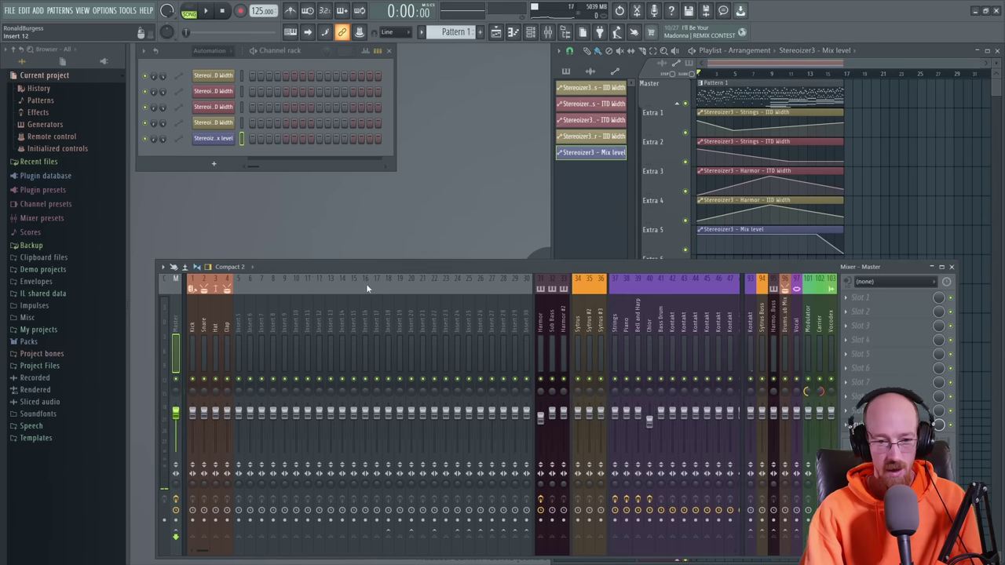
- Disable the effects on the Strings, Piano, Bell and Harp mixer inserts
{"action": "scroll", "coordinate": [353, 316], "scroll_direction": "down", "scroll_amount": 5}
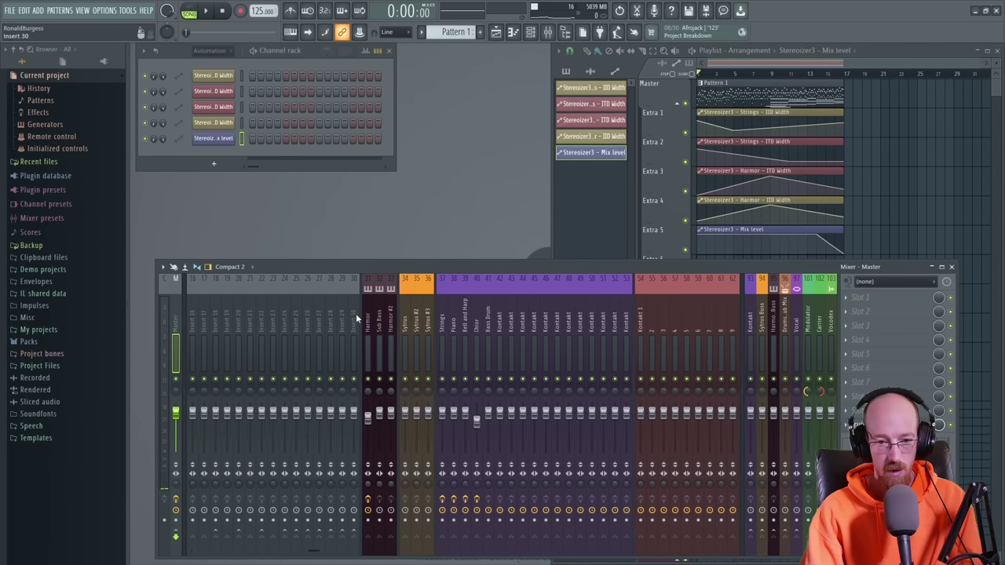
{"action": "scroll", "coordinate": [352, 325], "scroll_direction": "up", "scroll_amount": 5}
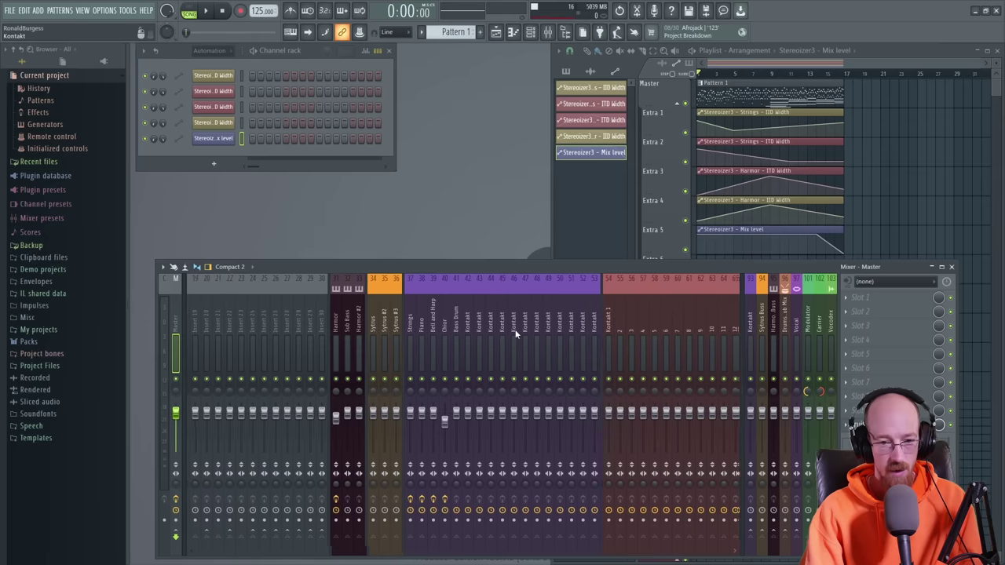
{"action": "left_click", "coordinate": [408, 327]}
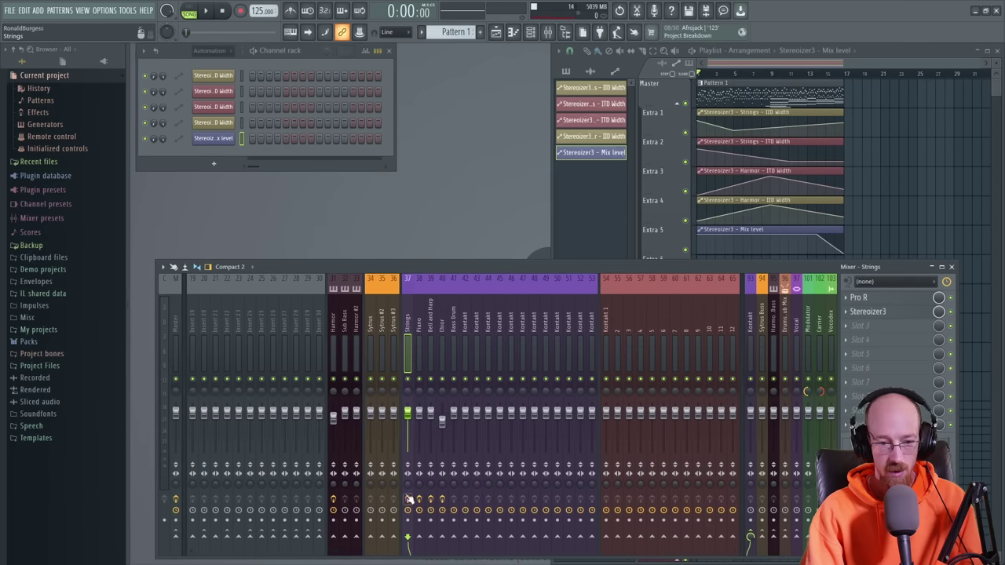
{"action": "left_click_drag", "start_coordinate": [408, 499], "coordinate": [431, 501]}
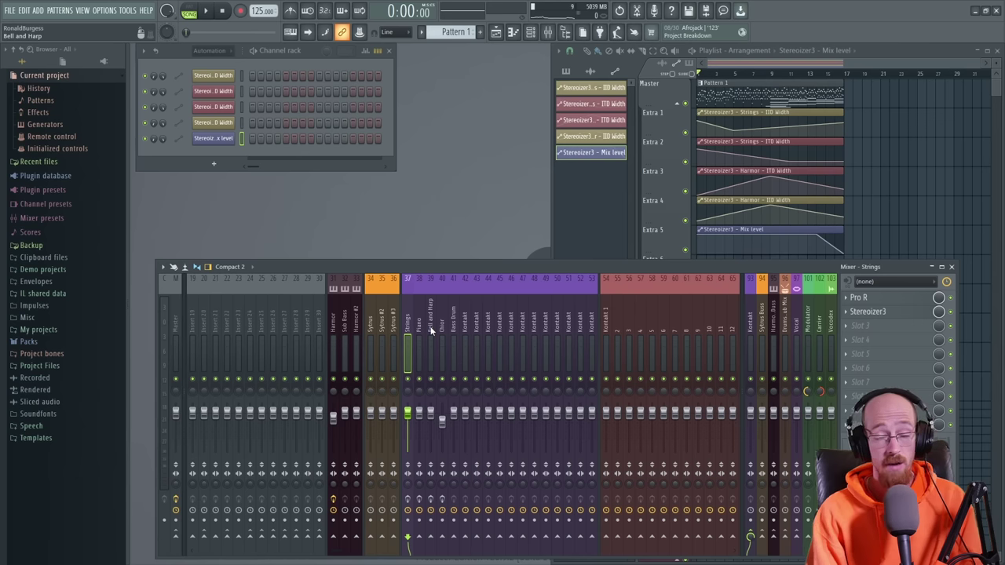
- Play the song without those effects, stop it, and re-enable the Strings track effects
{"action": "key", "text": "space"}
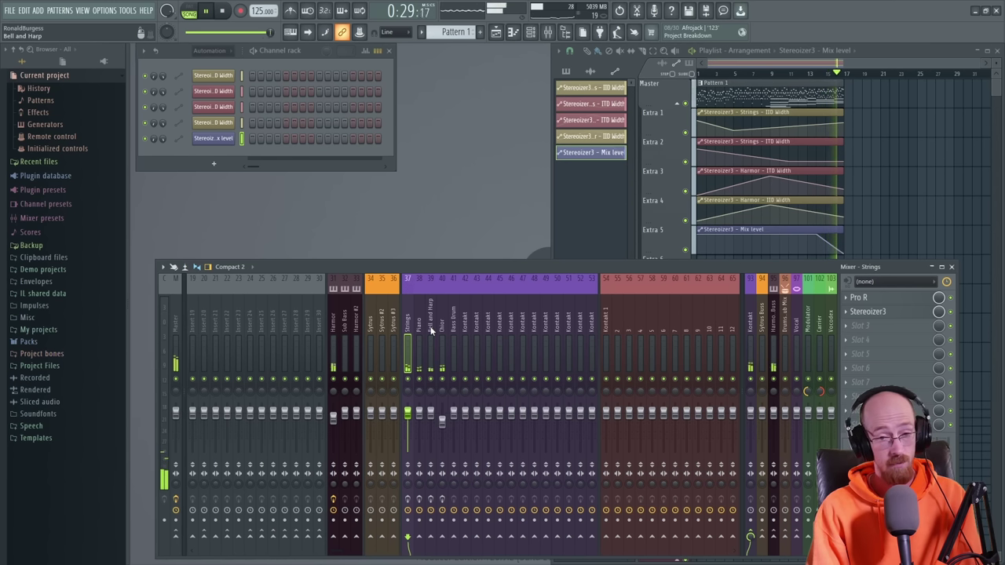
{"action": "key", "text": "space"}
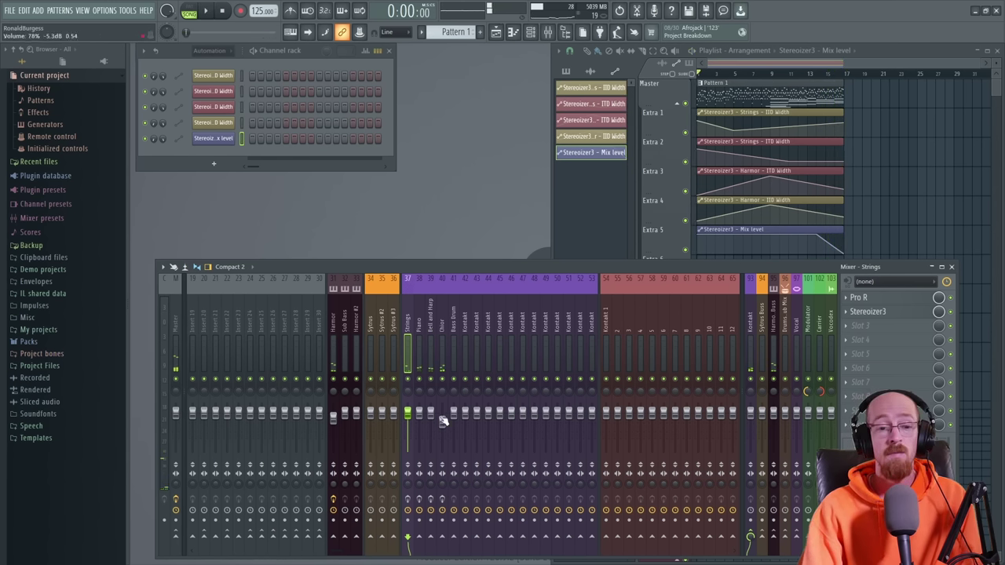
{"action": "left_click", "coordinate": [407, 500]}
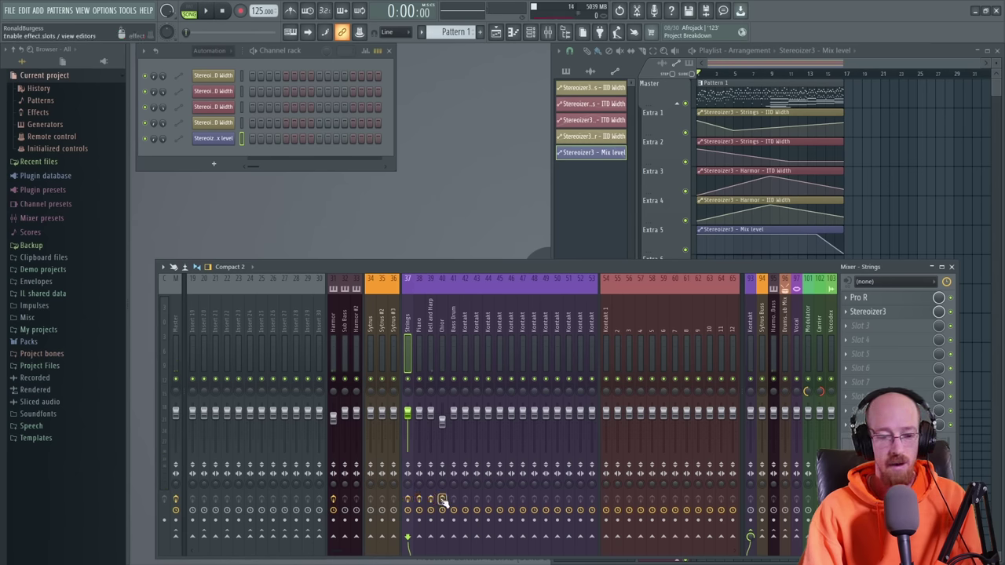
- Re-enable the Choir track's effects and bring the Playlist forward
{"action": "left_click", "coordinate": [442, 499]}
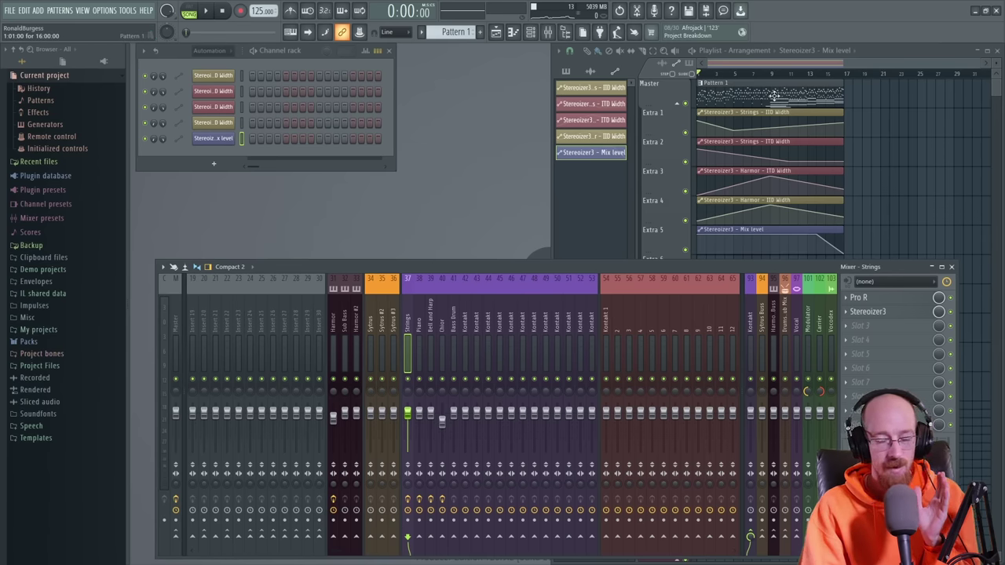
{"action": "left_click", "coordinate": [774, 95]}
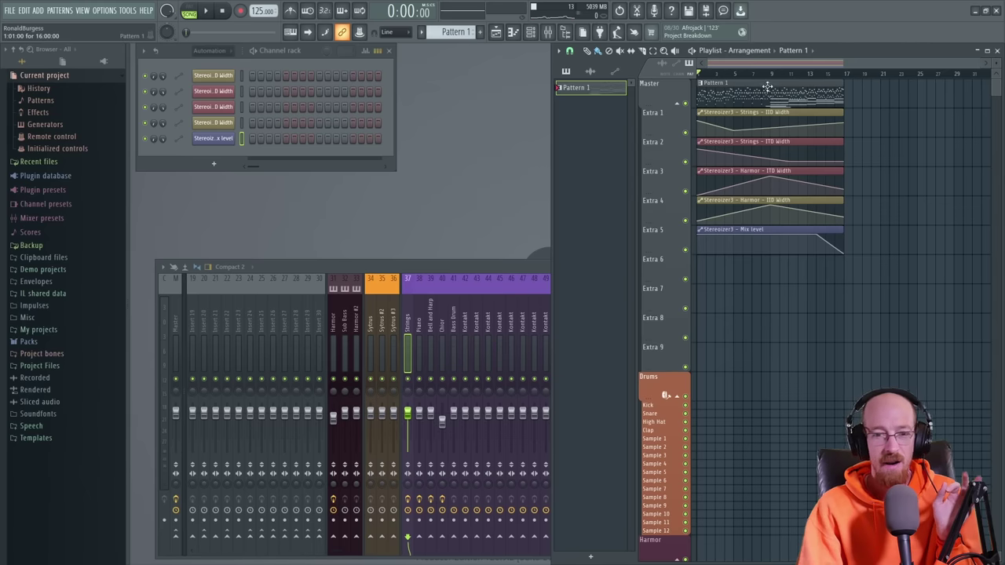
- Set the Channel rack filter to All, then select and deselect the Extra 1–3 automation clips
{"action": "left_click", "coordinate": [209, 50]}
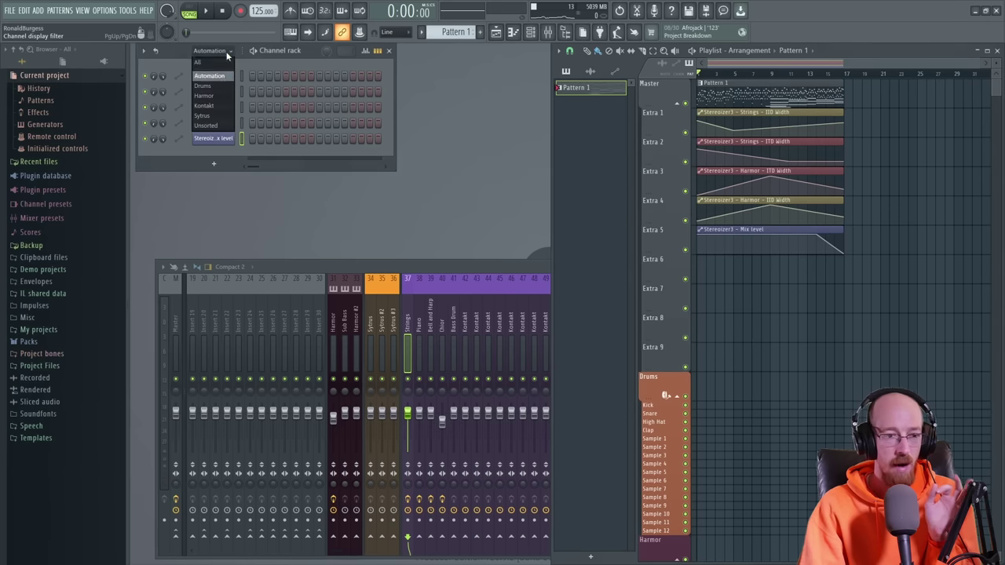
{"action": "left_click", "coordinate": [212, 59]}
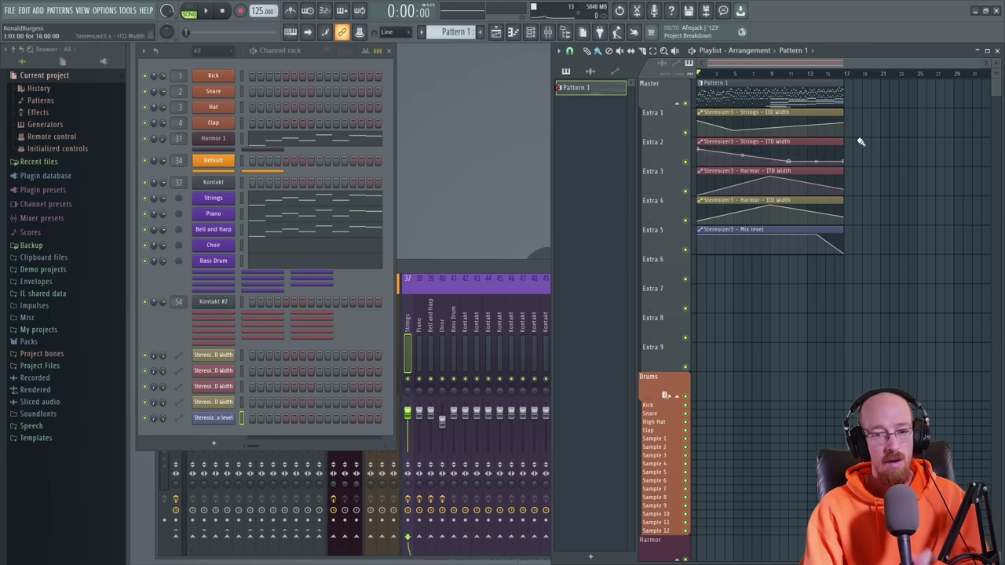
{"action": "left_click_drag", "start_coordinate": [860, 110], "coordinate": [780, 224]}
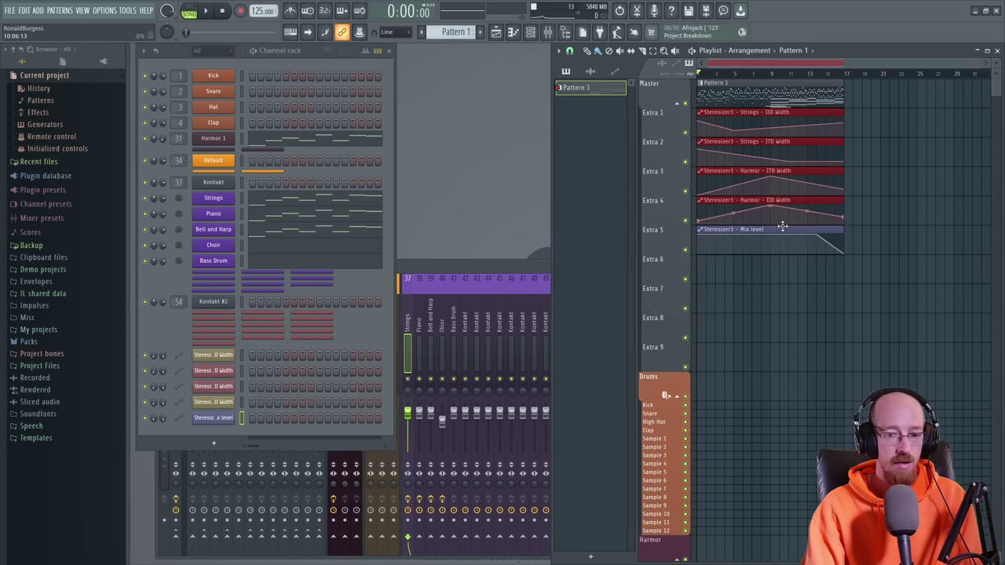
{"action": "left_click", "coordinate": [867, 173]}
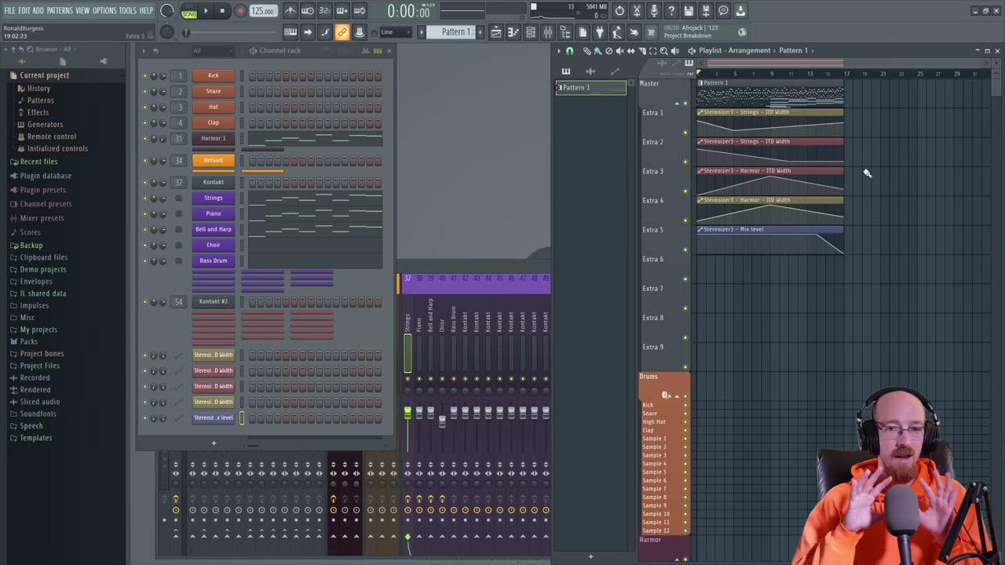